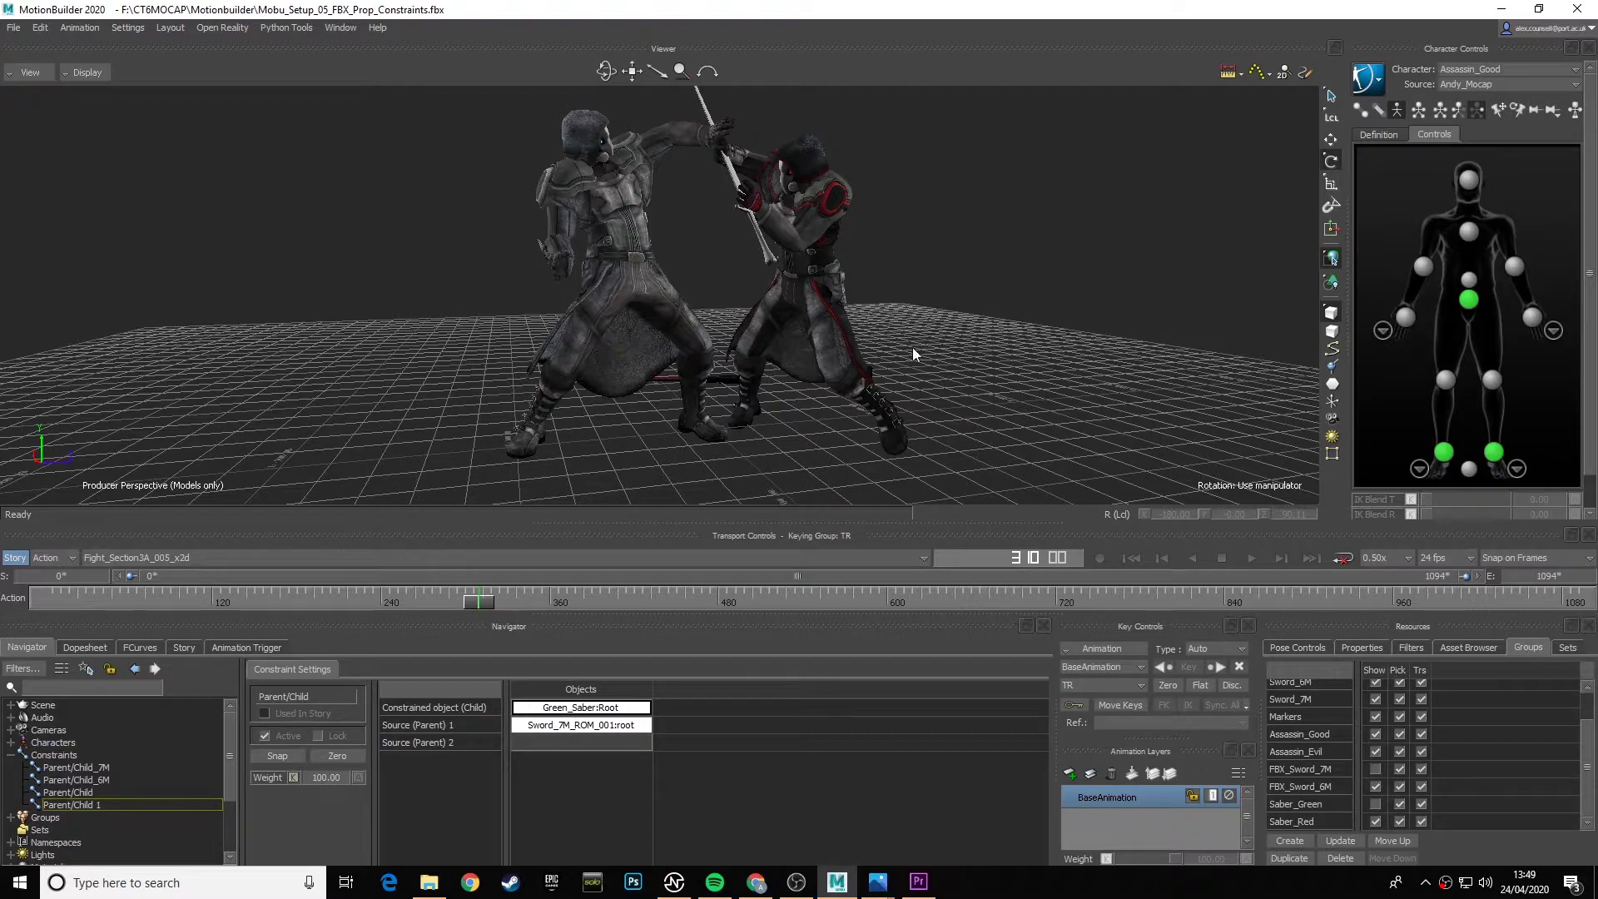
- Set the viewer's display mode to X-Ray and bring the left character's raised arm into close view
mouse_move(940, 352)
ctrl+shift+mouse_down()
mouse_move(742, 358)
mouse_move(962, 378)
mouse_move(963, 303)
mouse_move(937, 353)
mouse_move(952, 351)
ctrl+shift+mouse_up()
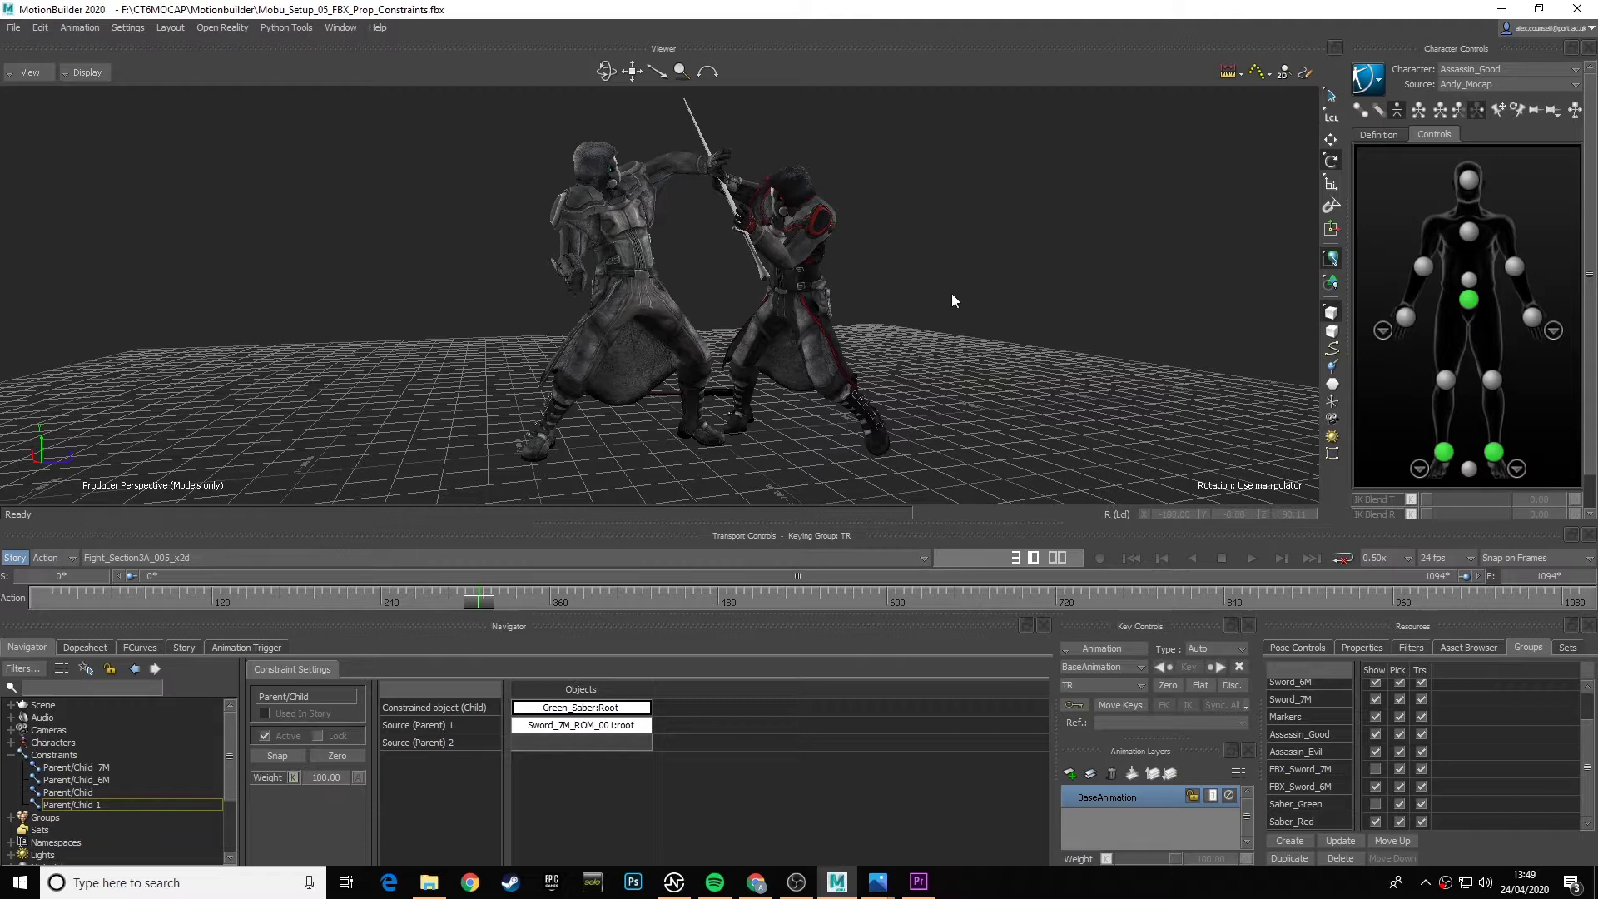
ctrl+drag(952, 293, 966, 243)
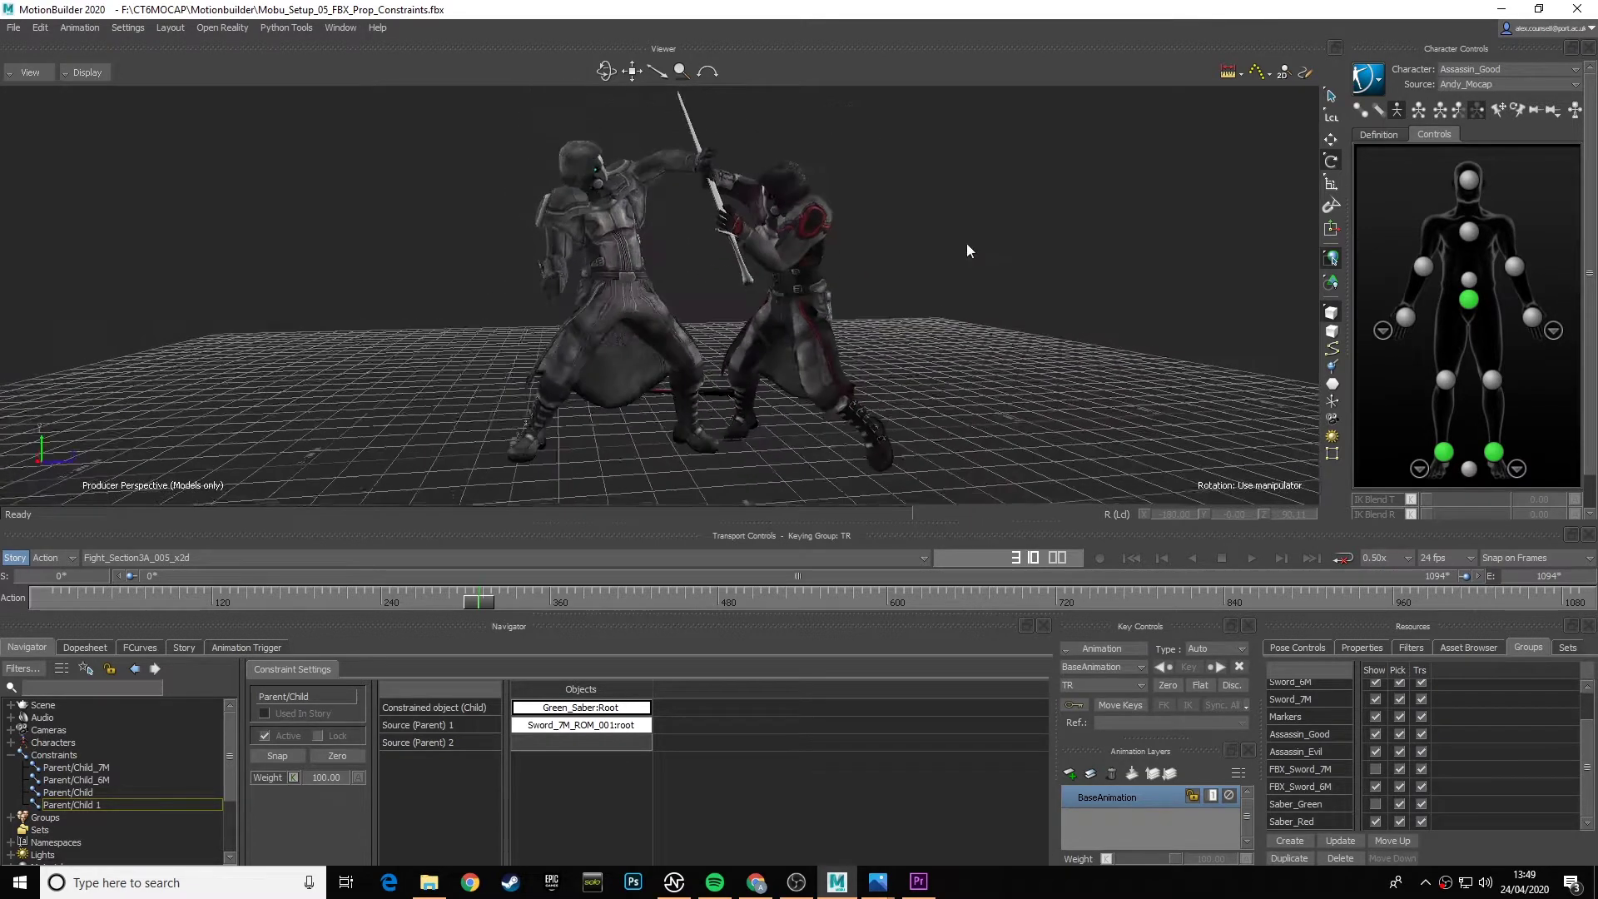
click(91, 73)
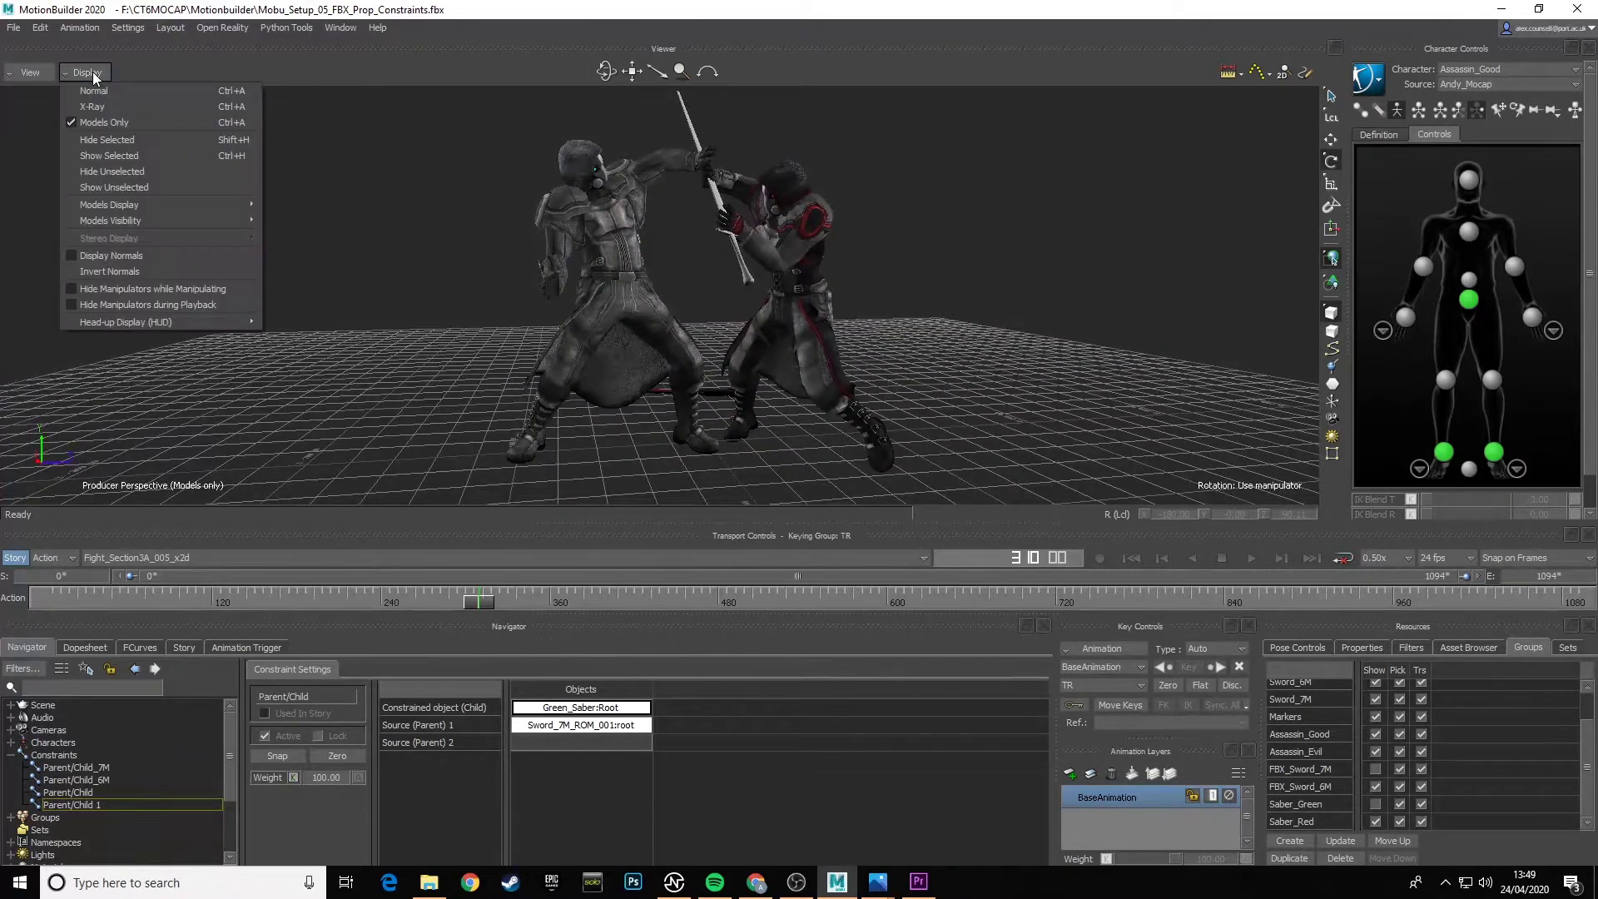
click(105, 107)
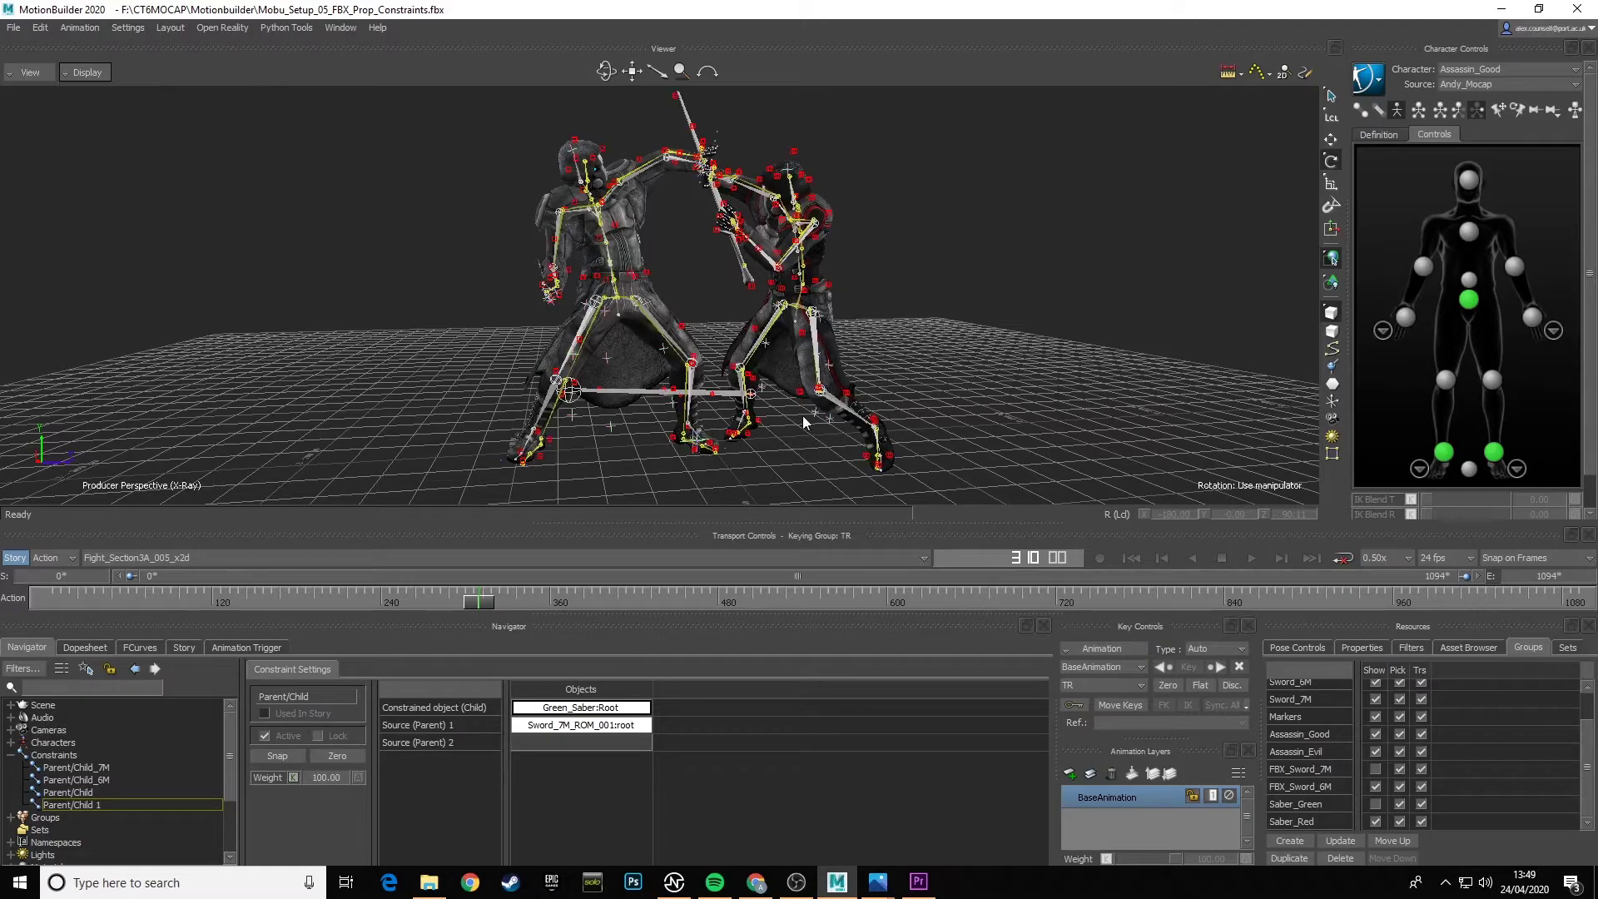
drag(804, 422, 787, 316)
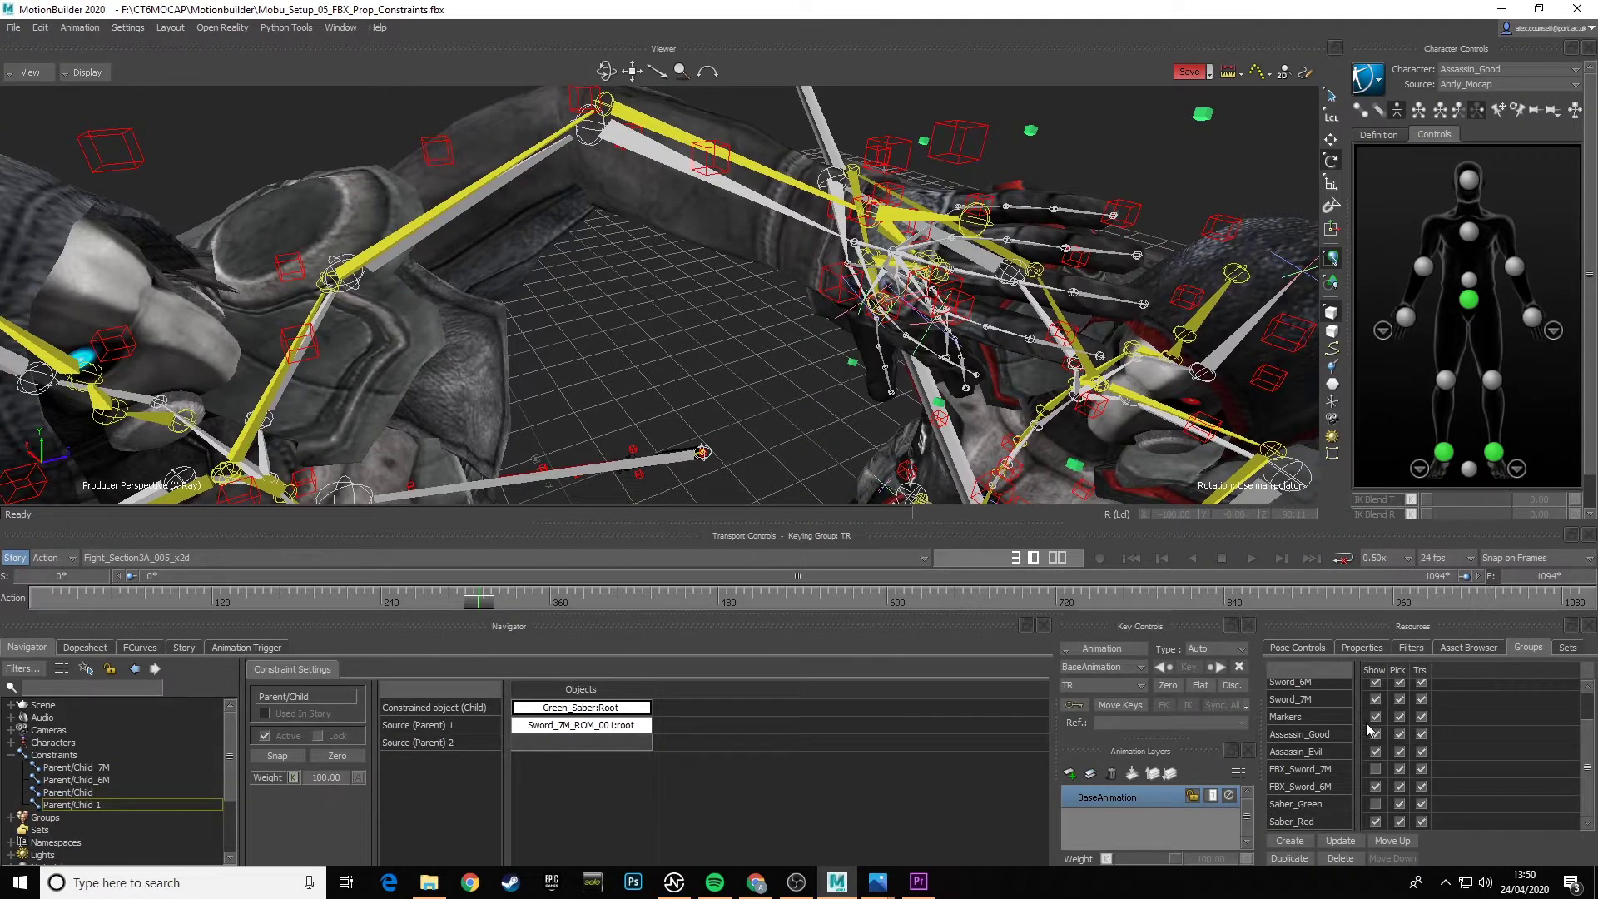
- Hide the Assassin_Evil group and the mocap group of the performer driving that character
scroll(1375, 767, up, 1)
click(1375, 768)
click(1375, 768)
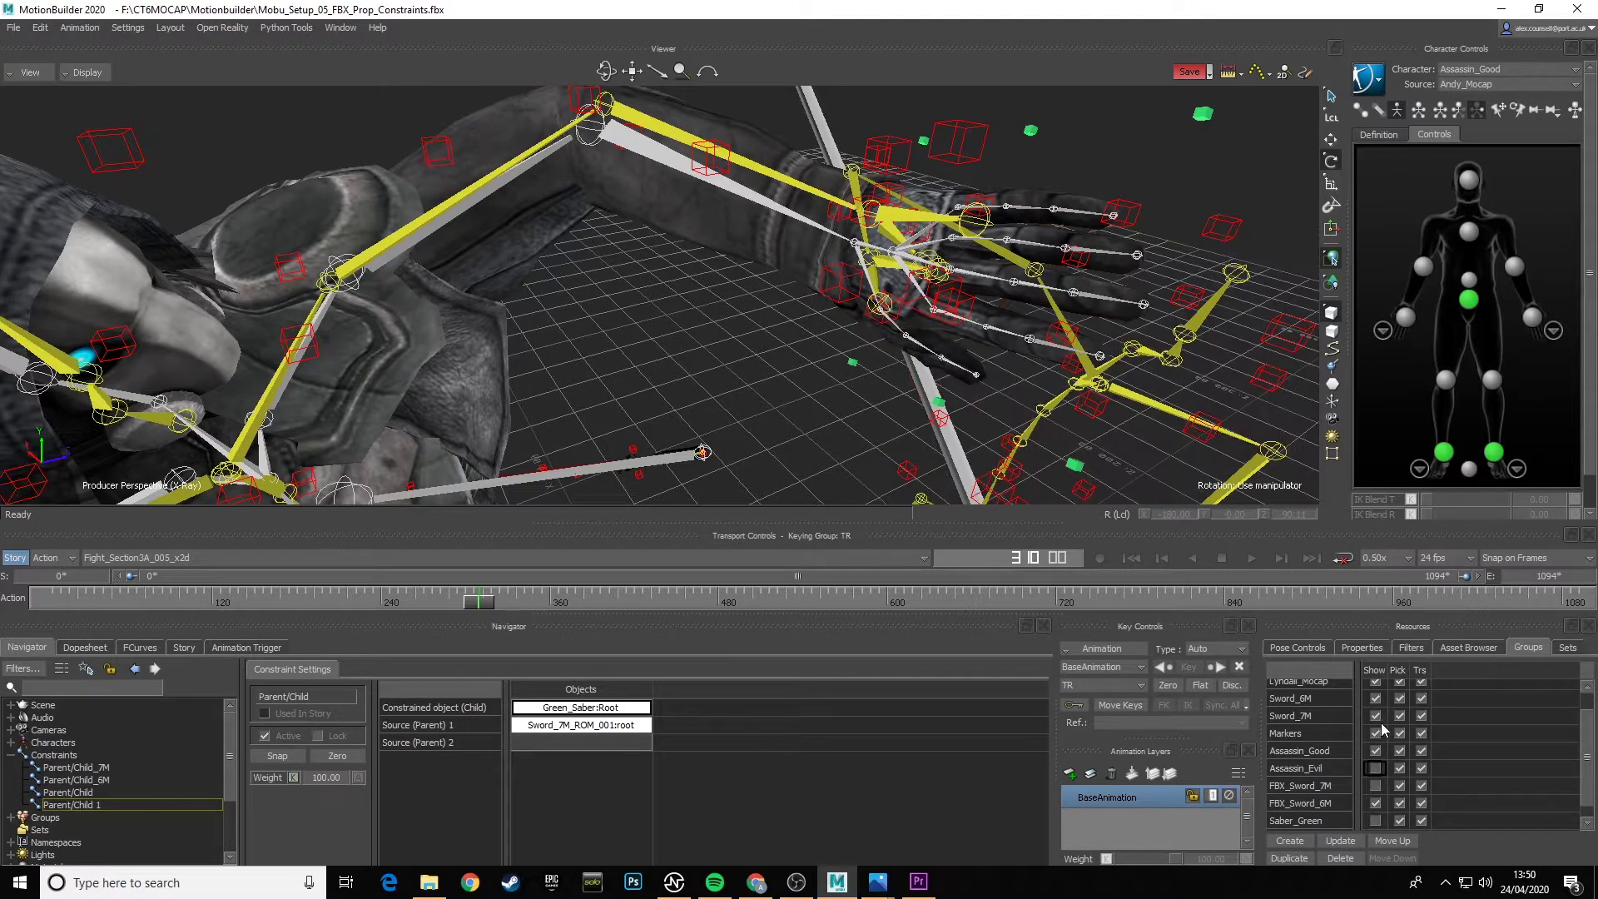
scroll(1372, 746, up, 1)
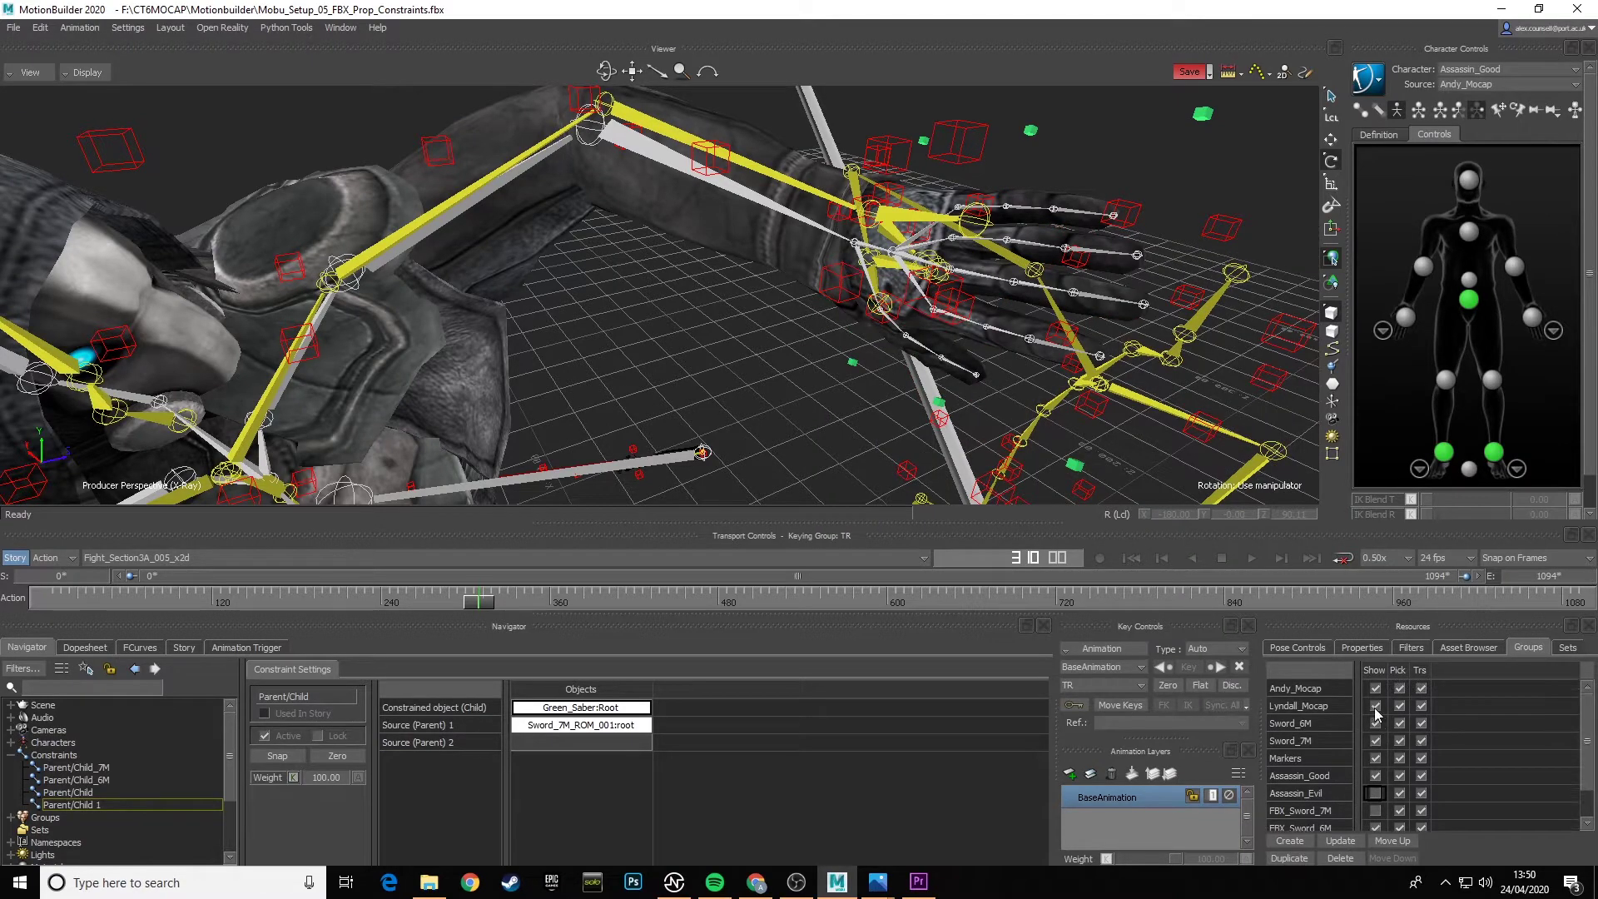
click(1375, 708)
mouse_move(1086, 435)
mouse_down()
mouse_move(1044, 417)
mouse_move(1070, 426)
mouse_up()
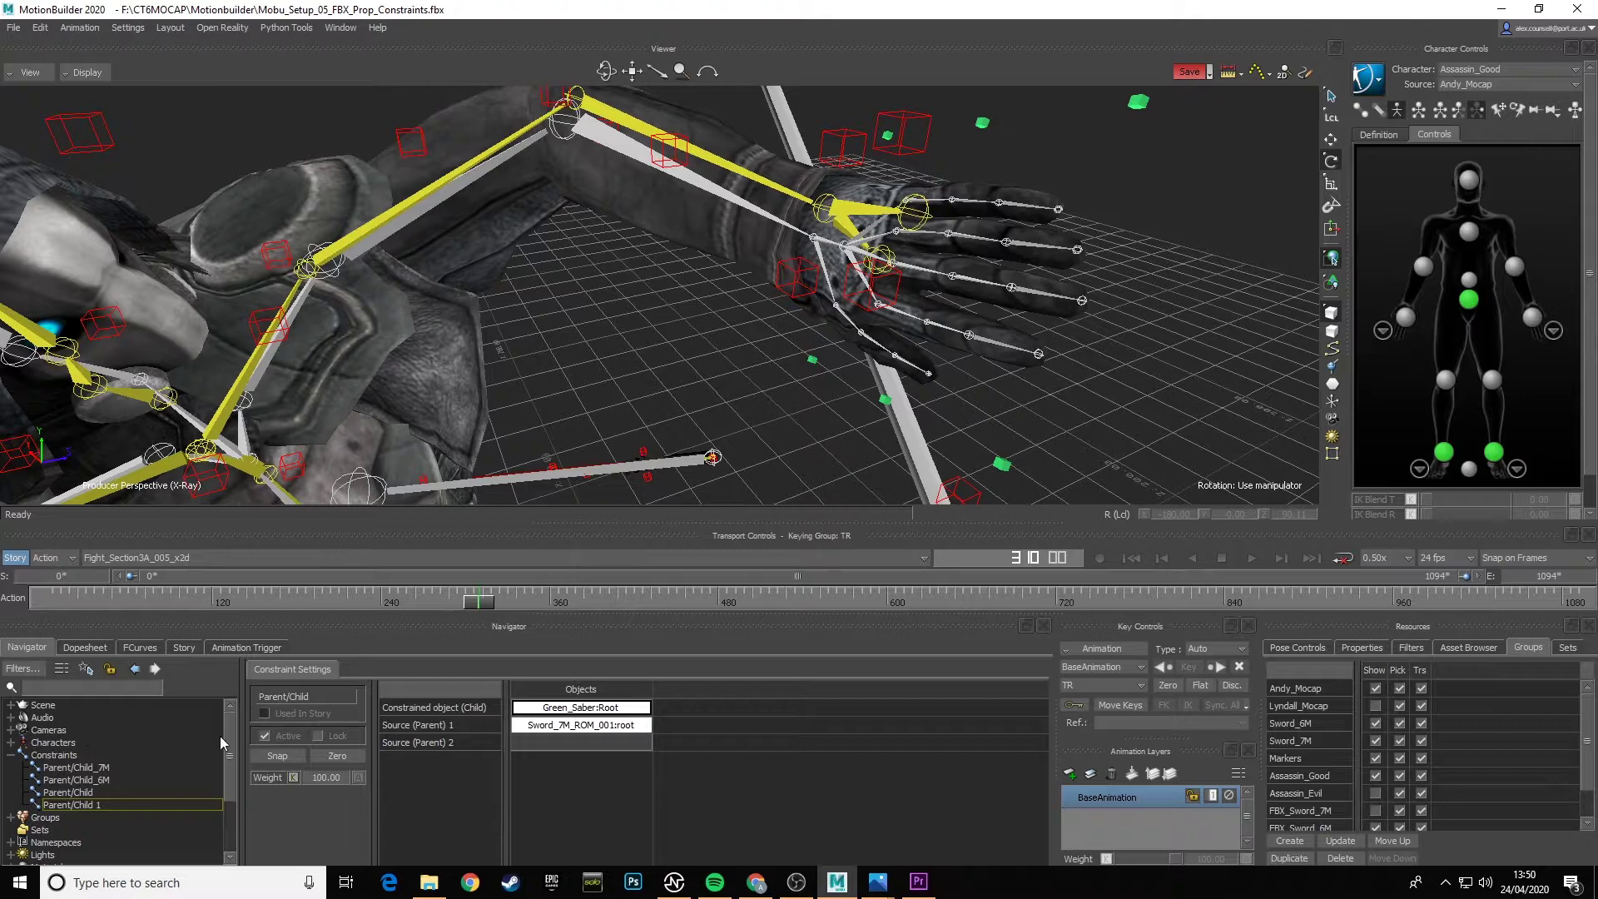
- Expand the Characters list in the scene tree and open the settings of Assassin_Good
drag(234, 738, 235, 802)
scroll(92, 774, up, 3)
click(11, 743)
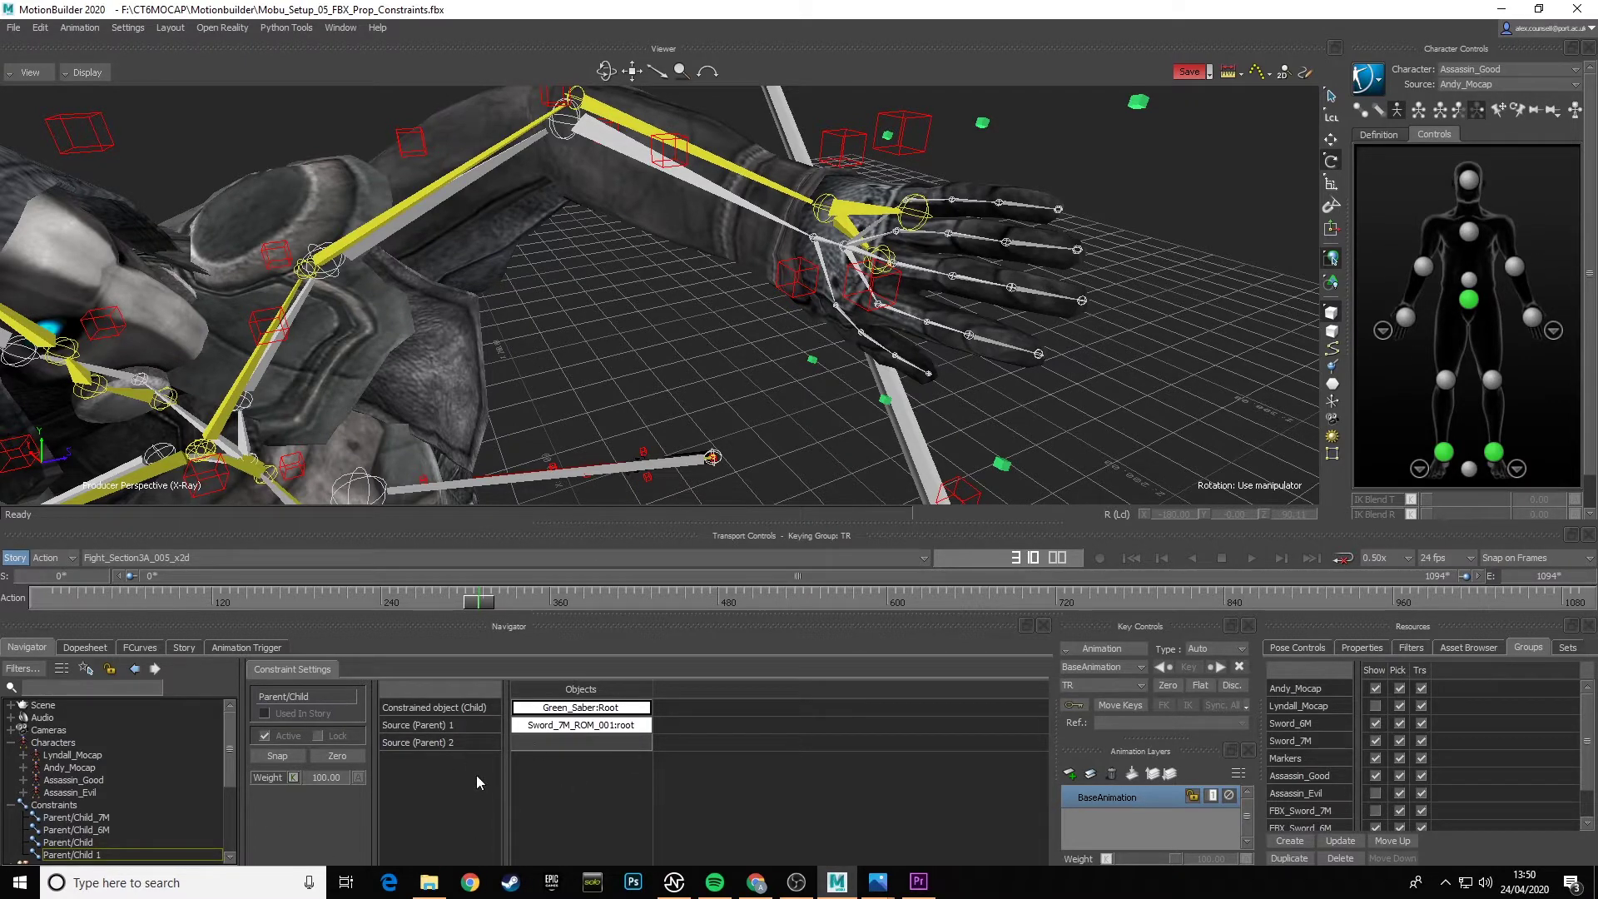
click(79, 783)
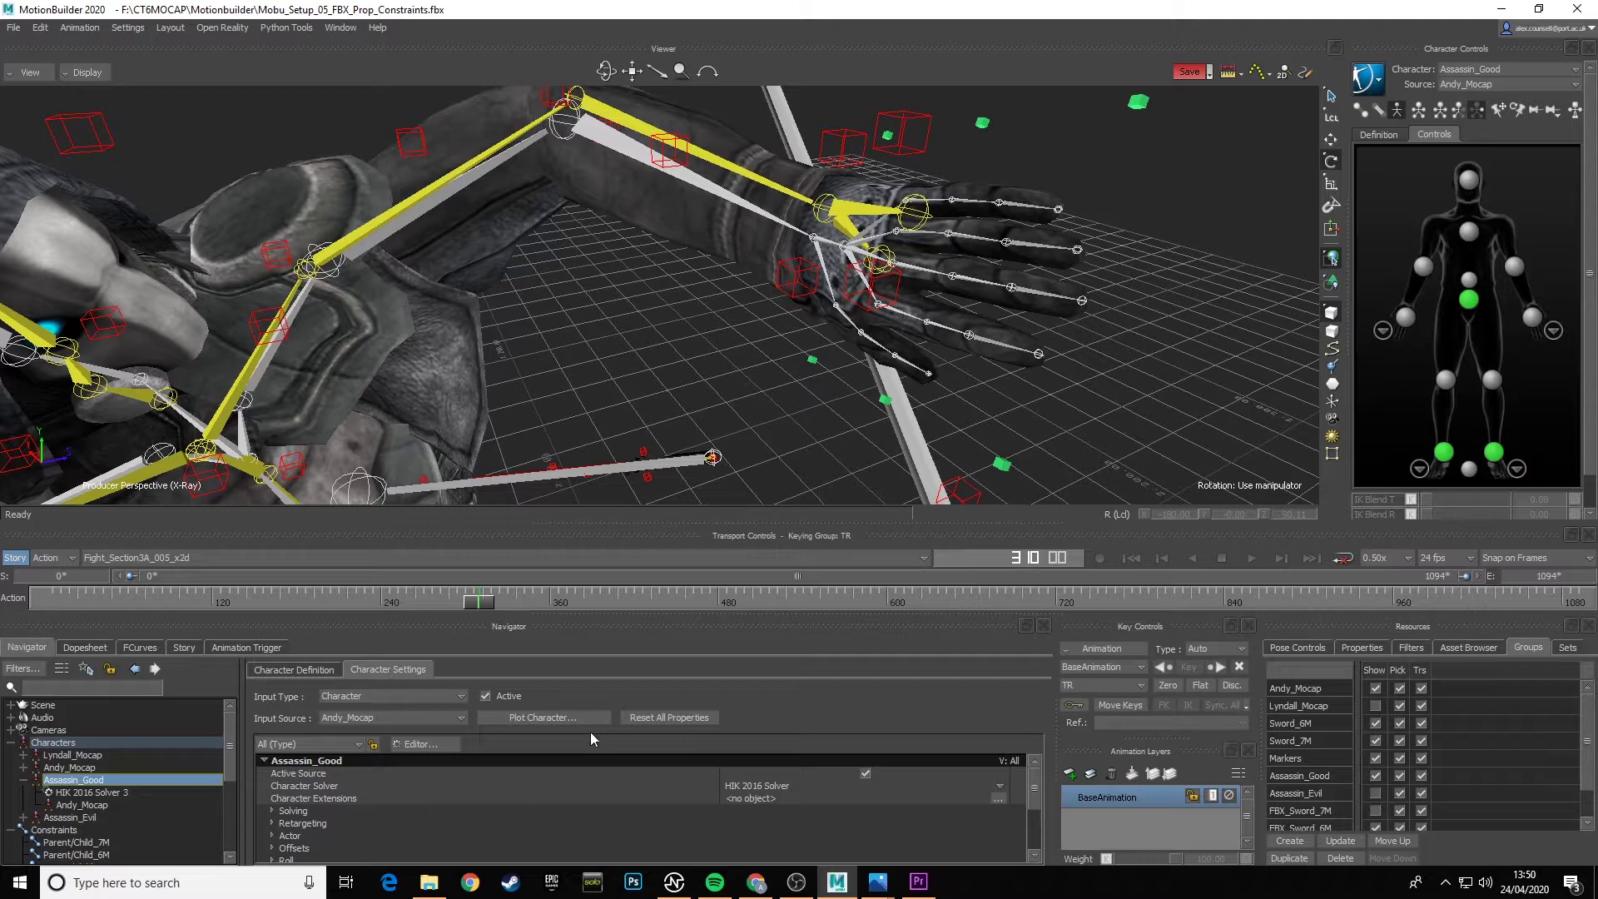
click(78, 767)
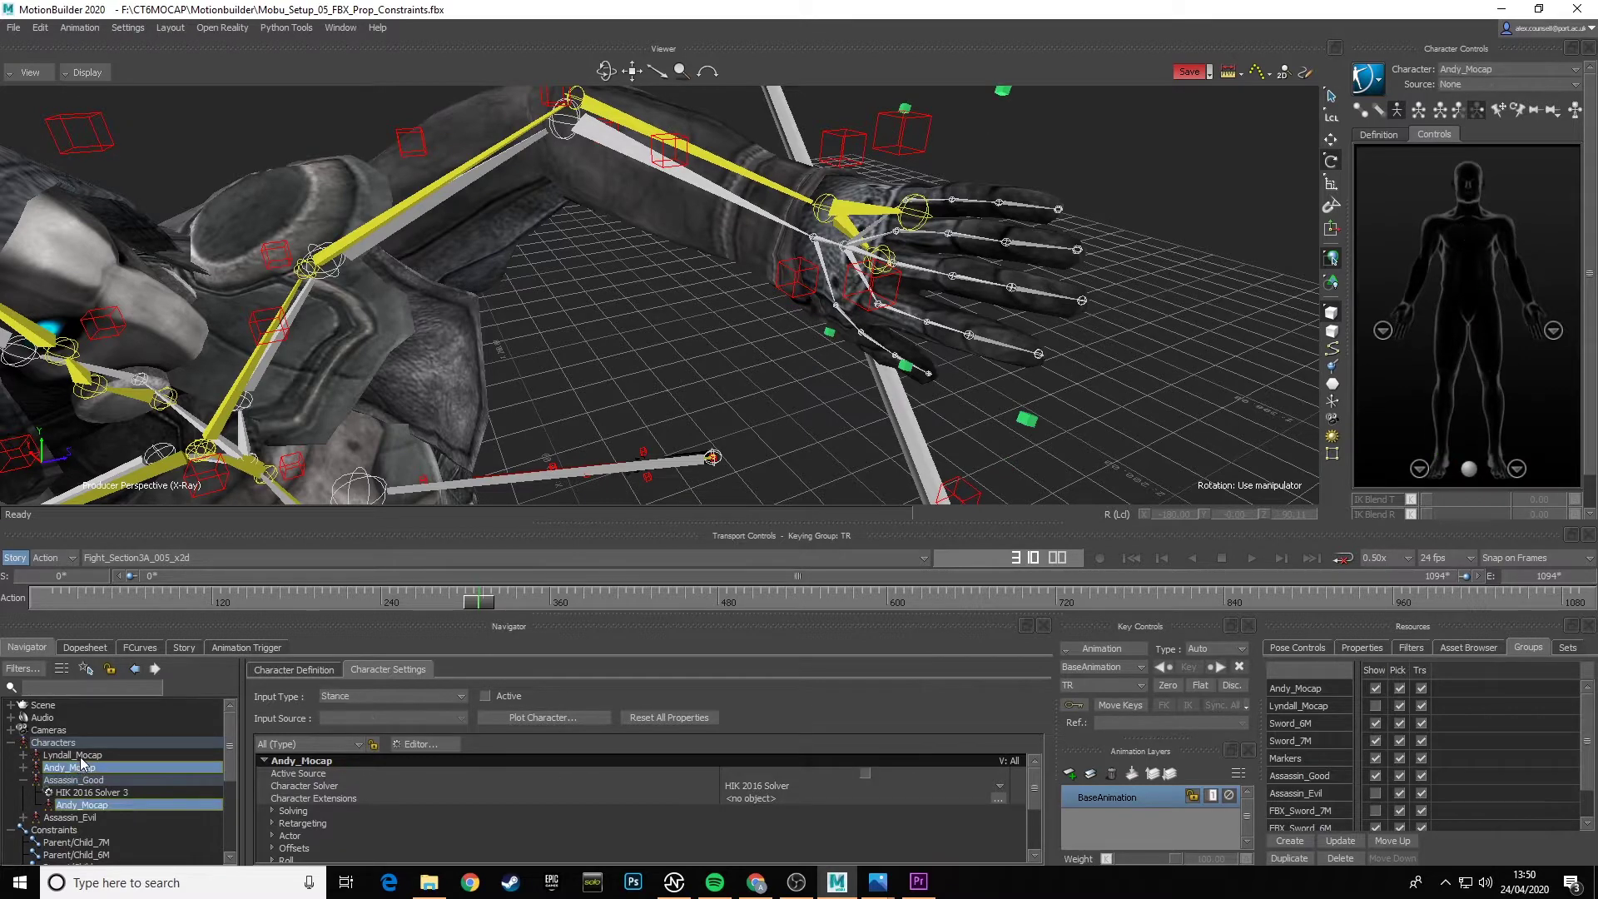
click(80, 756)
click(89, 784)
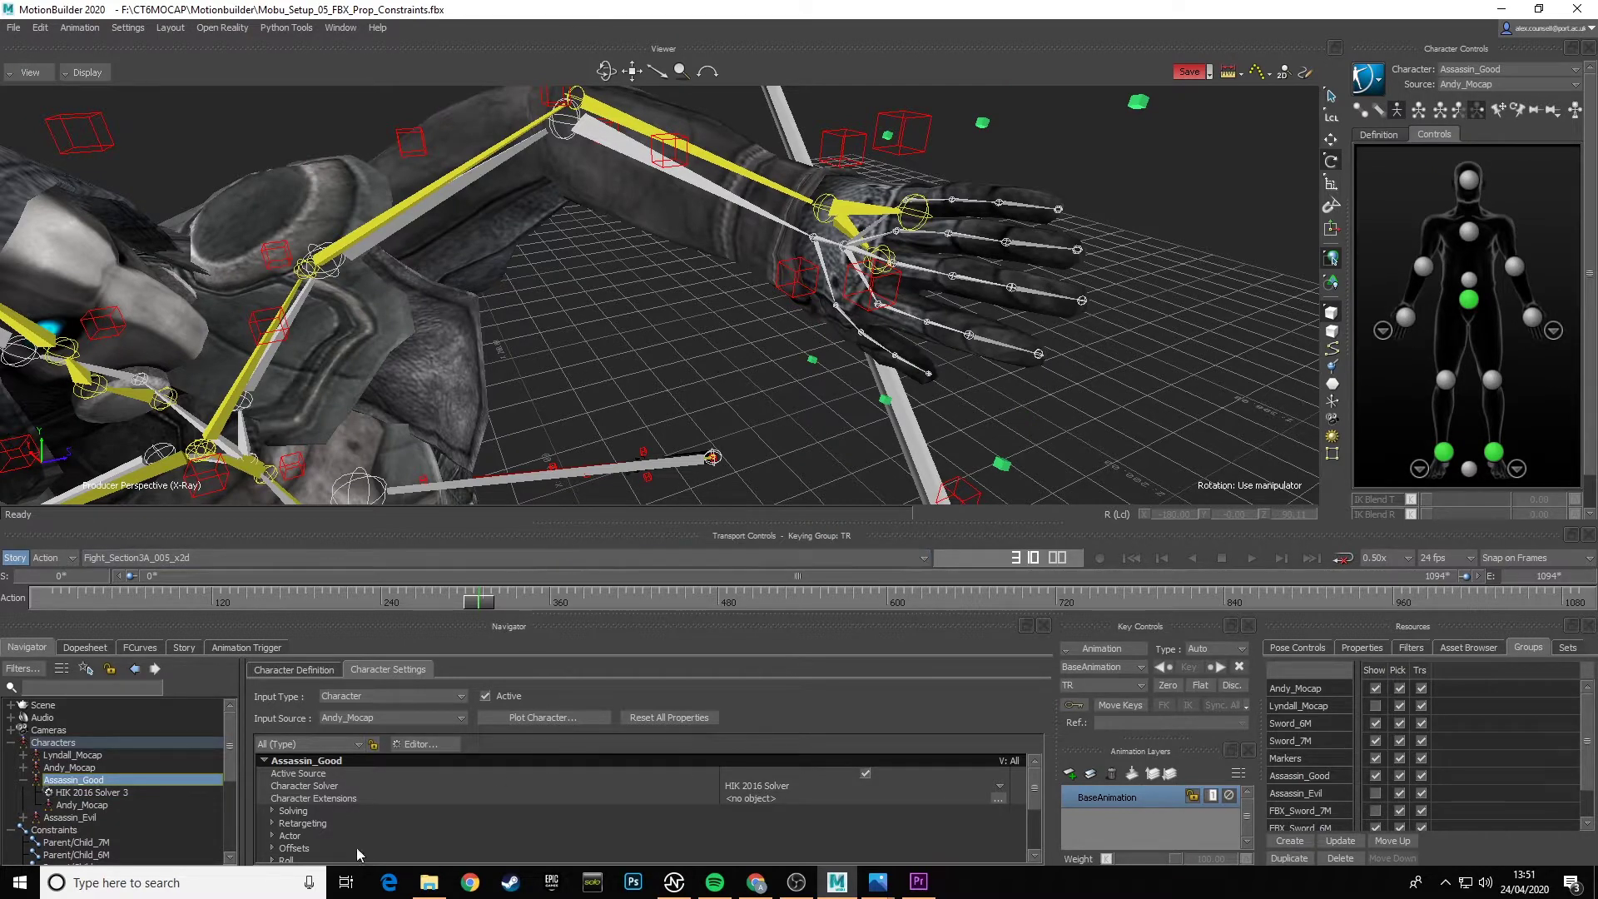
- Expand Assassin_Good's Retargeting properties and select the Match Source property
click(273, 823)
scroll(471, 798, up, 2)
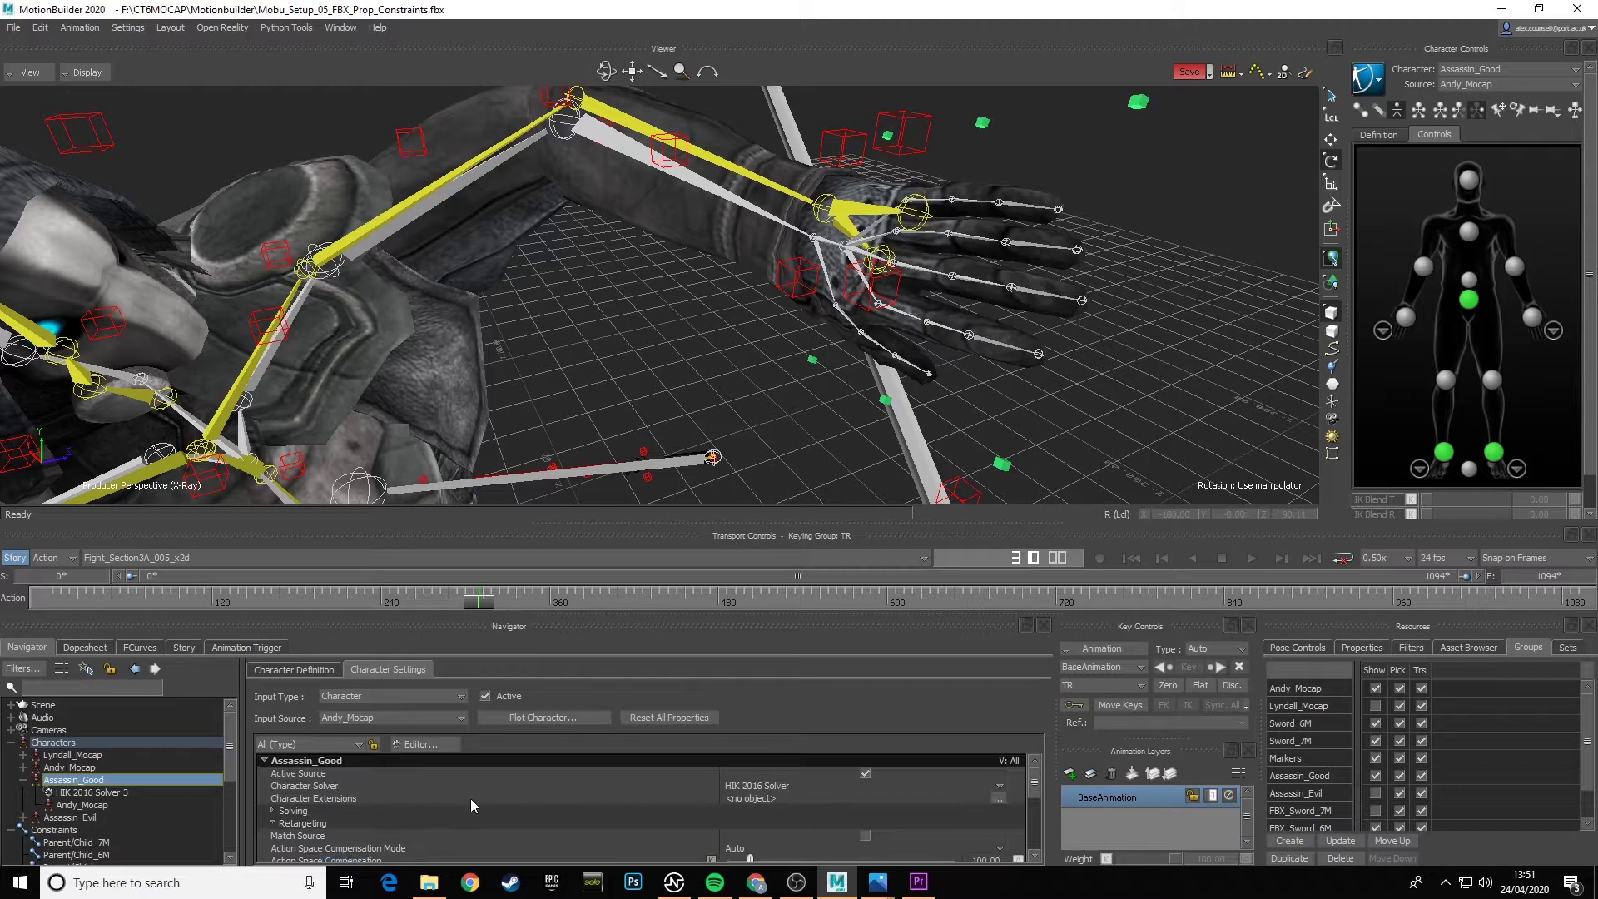
scroll(471, 798, down, 2)
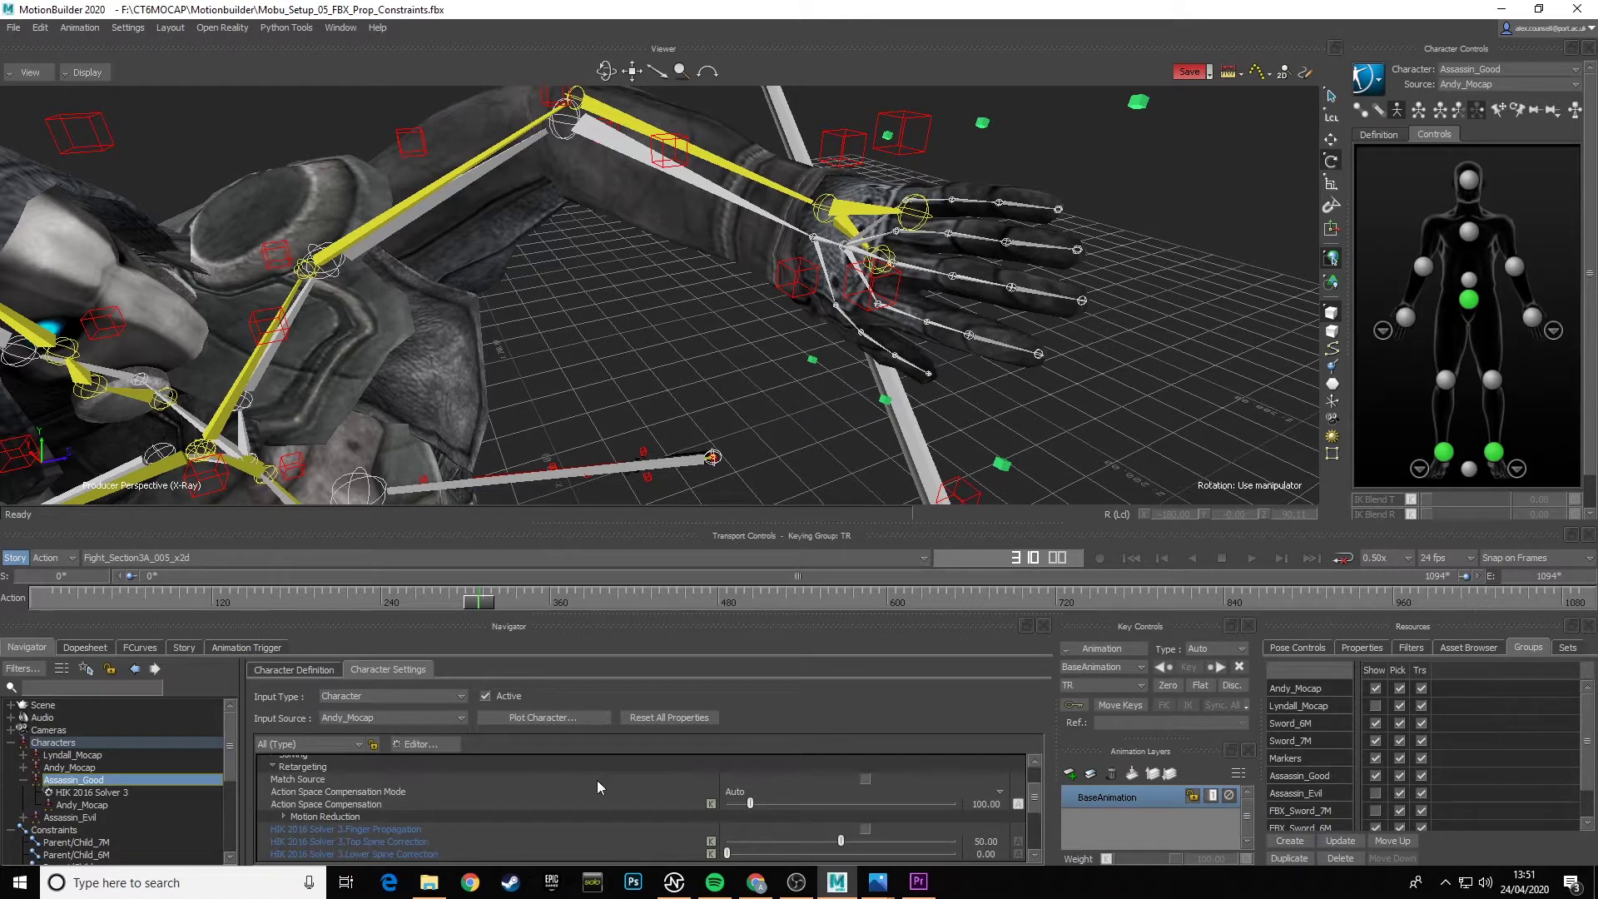
click(286, 781)
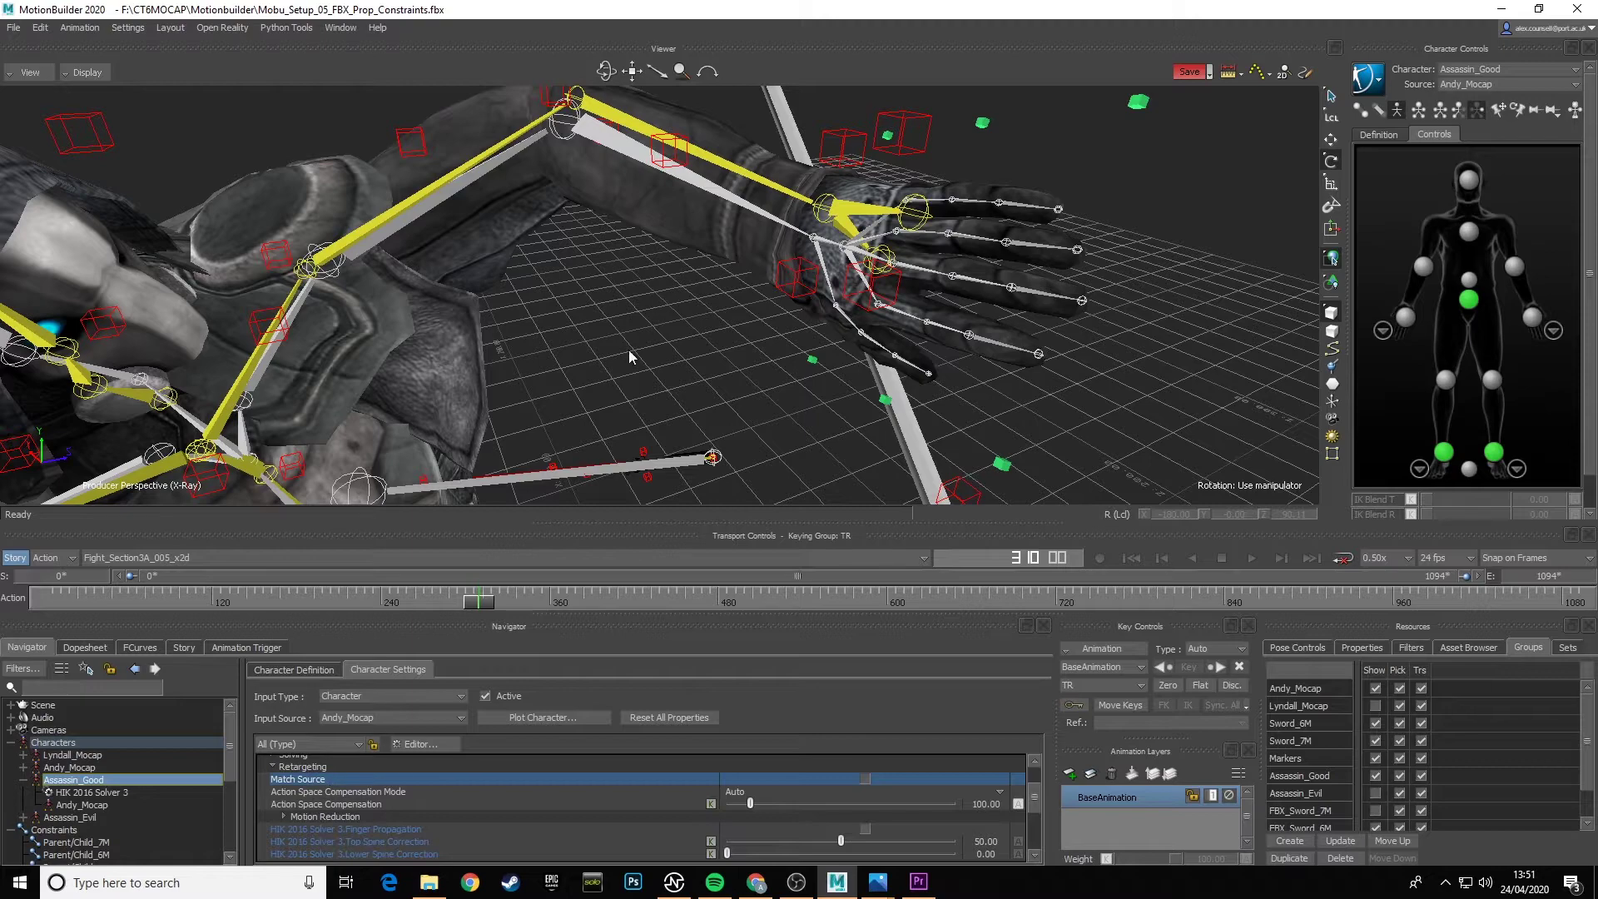
- Select Assassin_Good's left hand effector and set its IK Blend T to 100
scroll(630, 337, down, 5)
ctrl+shift+drag(659, 368, 666, 303)
scroll(666, 336, down, 6)
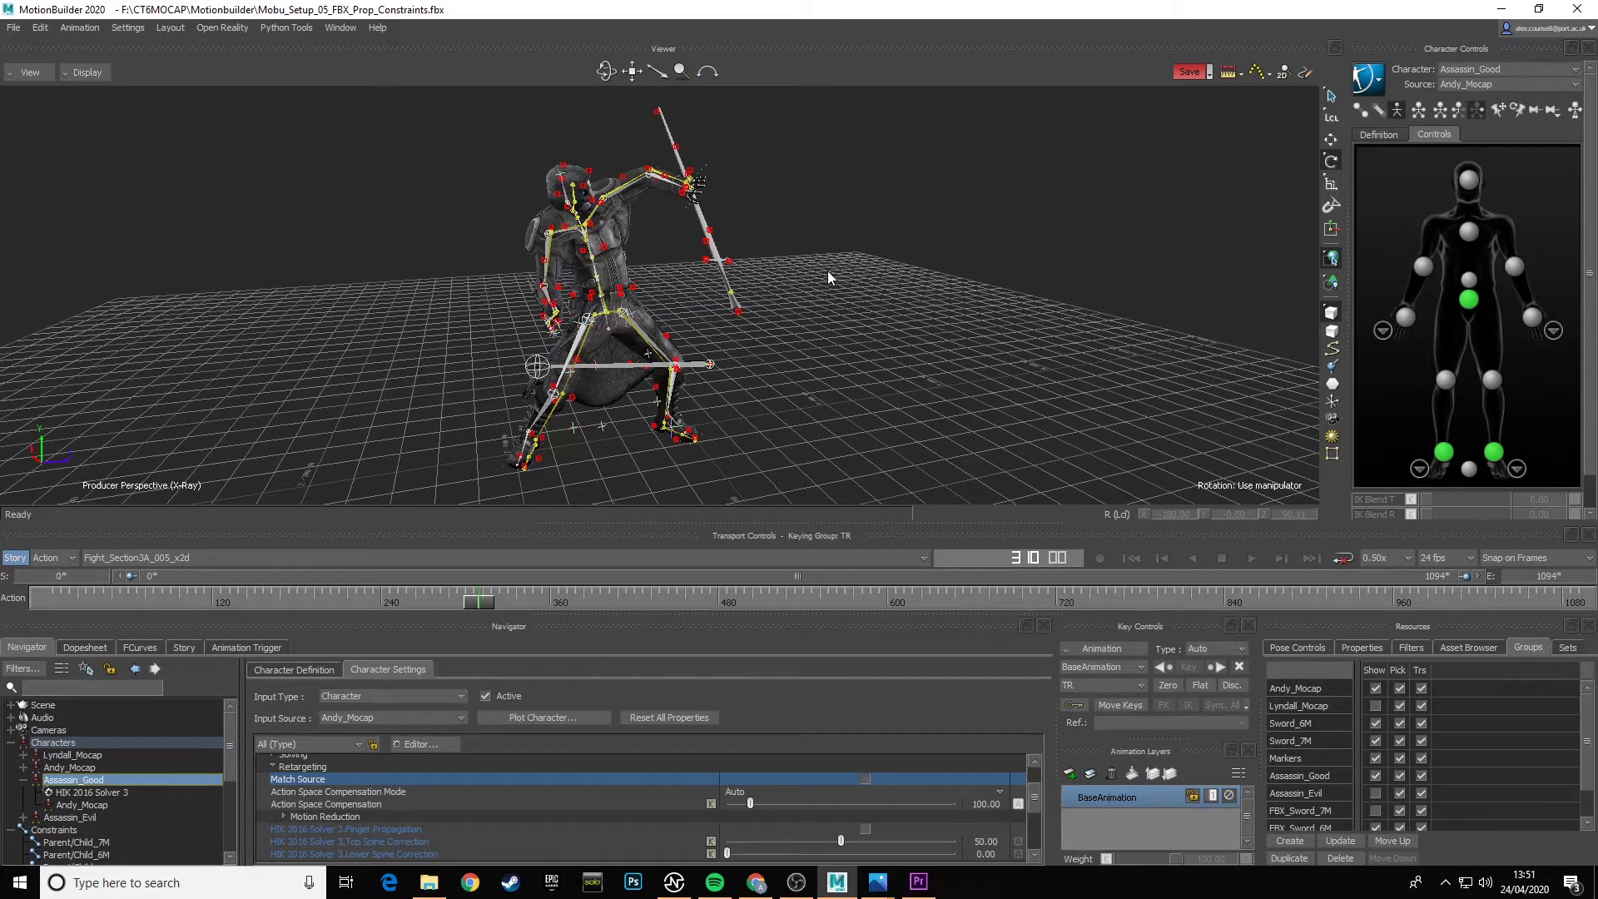
ctrl+shift+drag(828, 273, 812, 320)
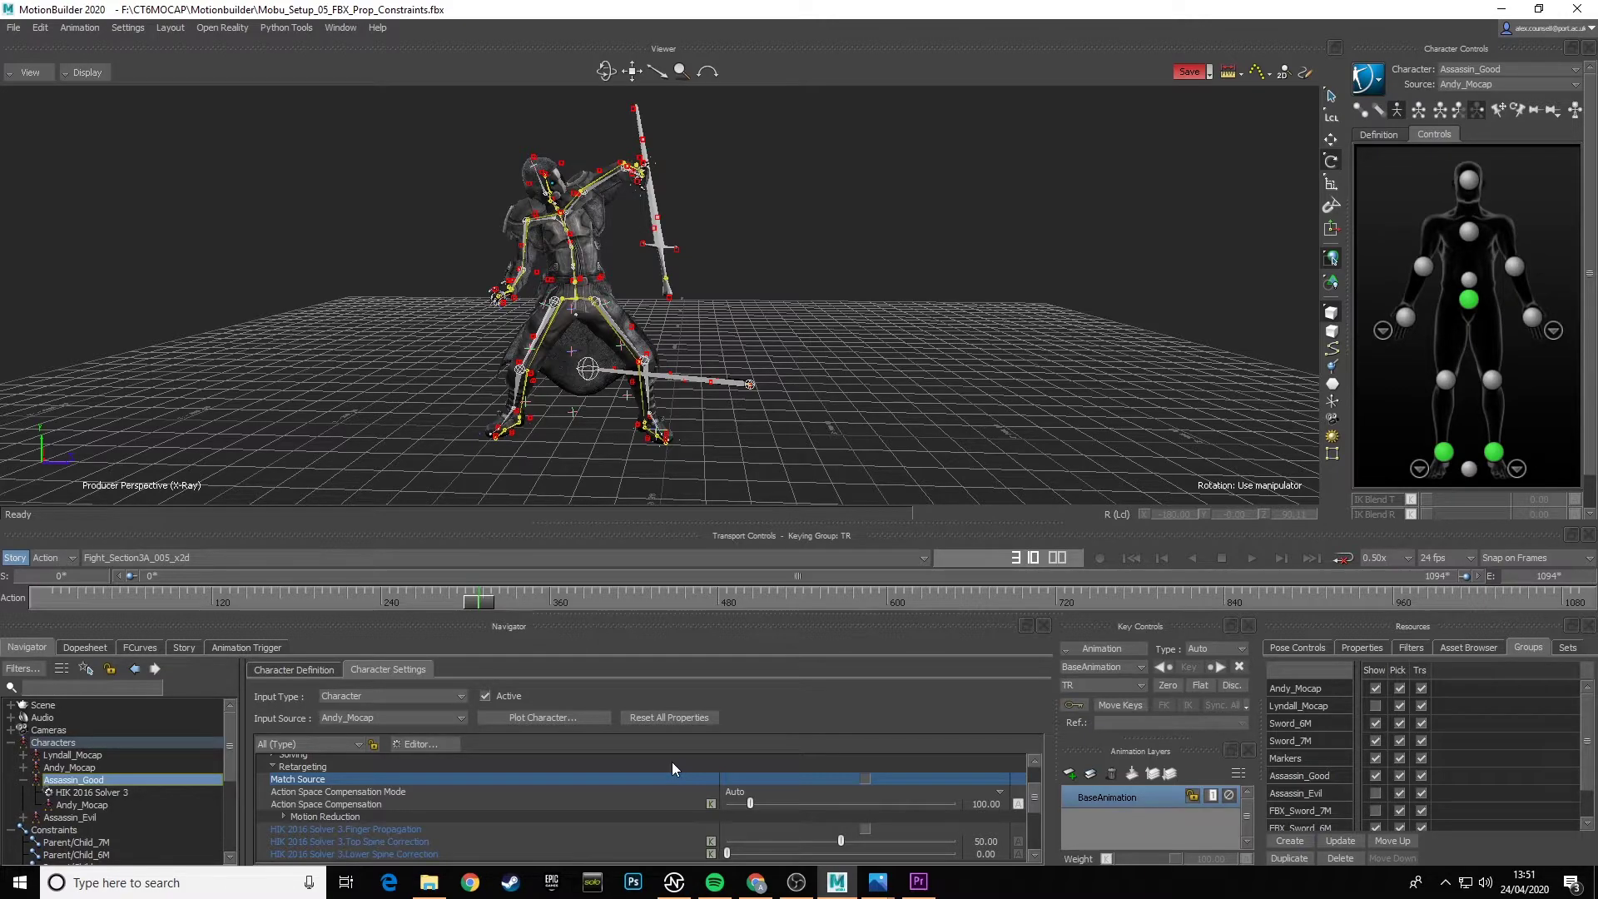
ctrl+shift+drag(638, 317, 747, 336)
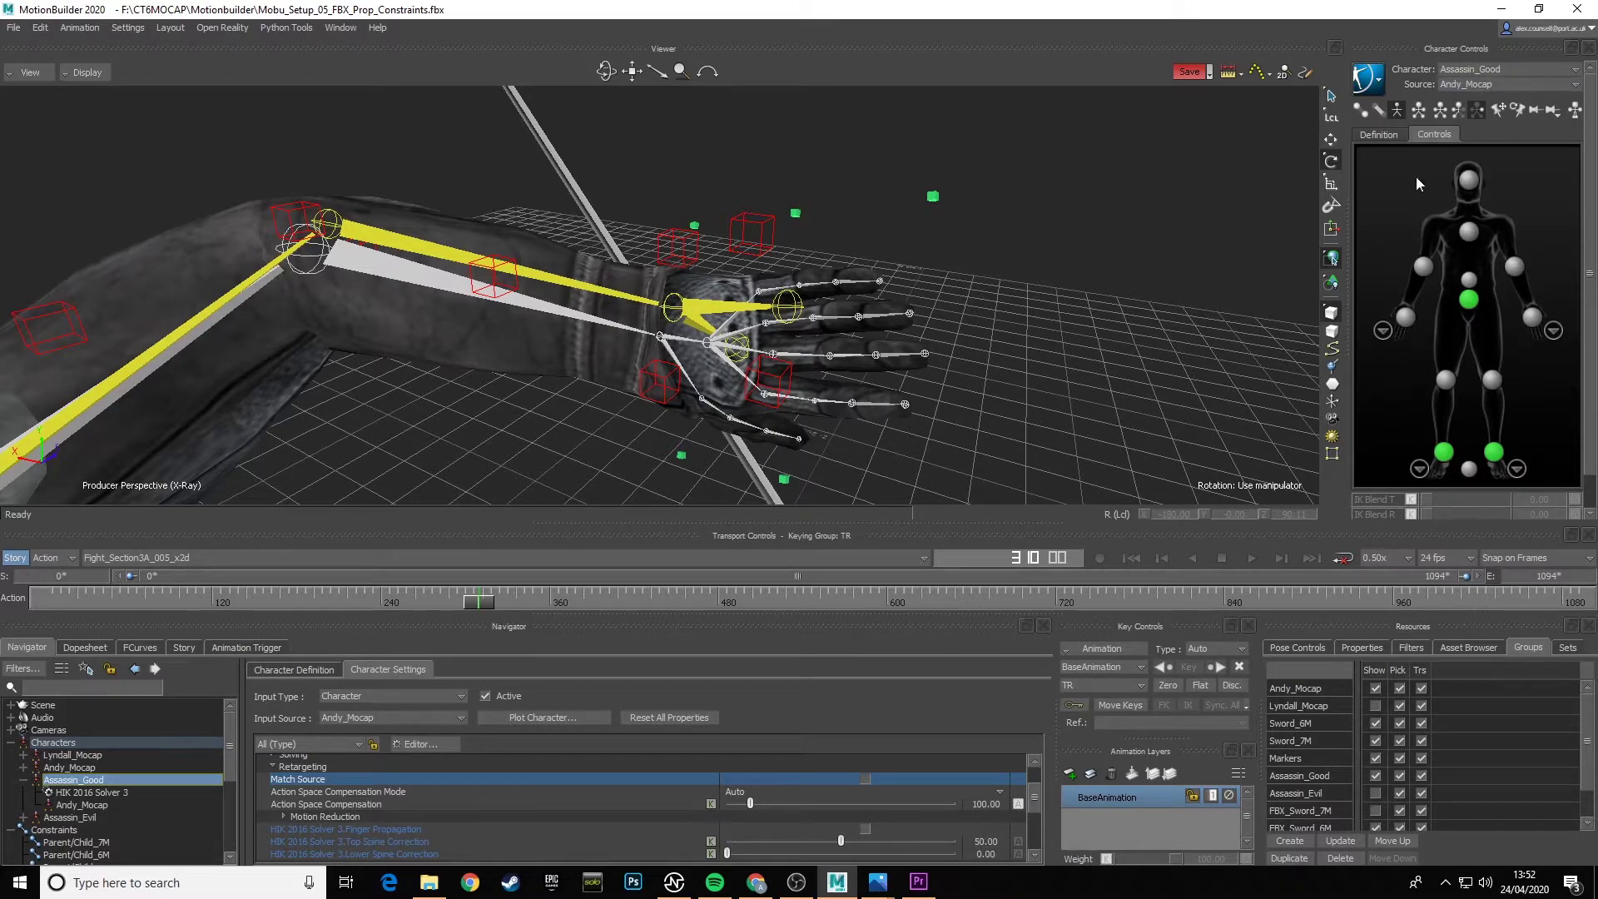
click(1468, 180)
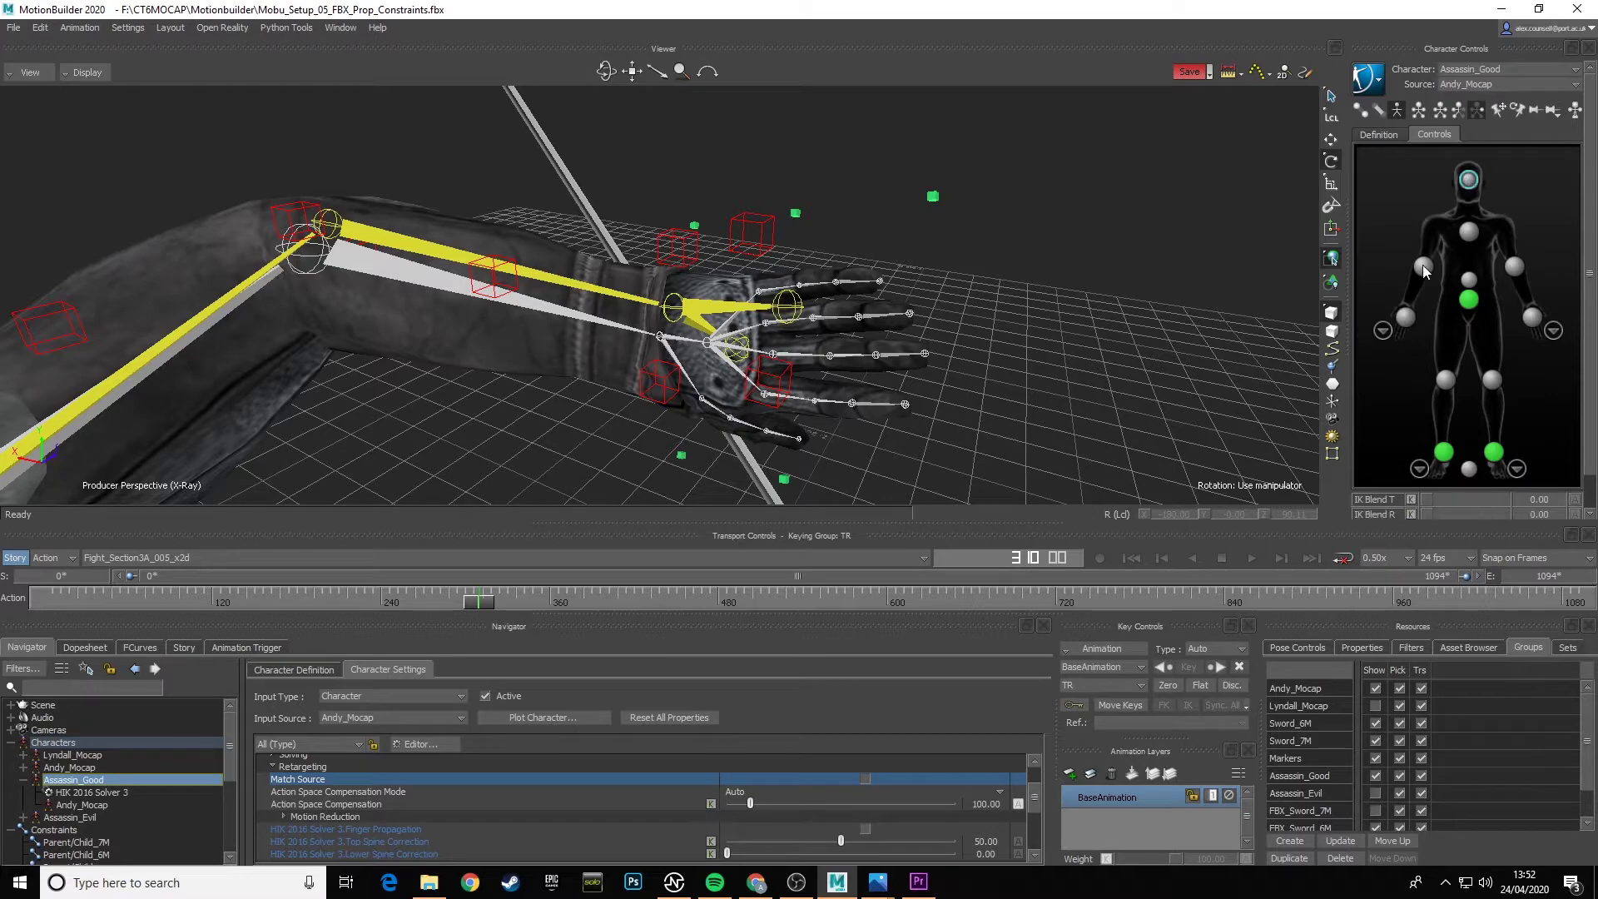
click(1445, 379)
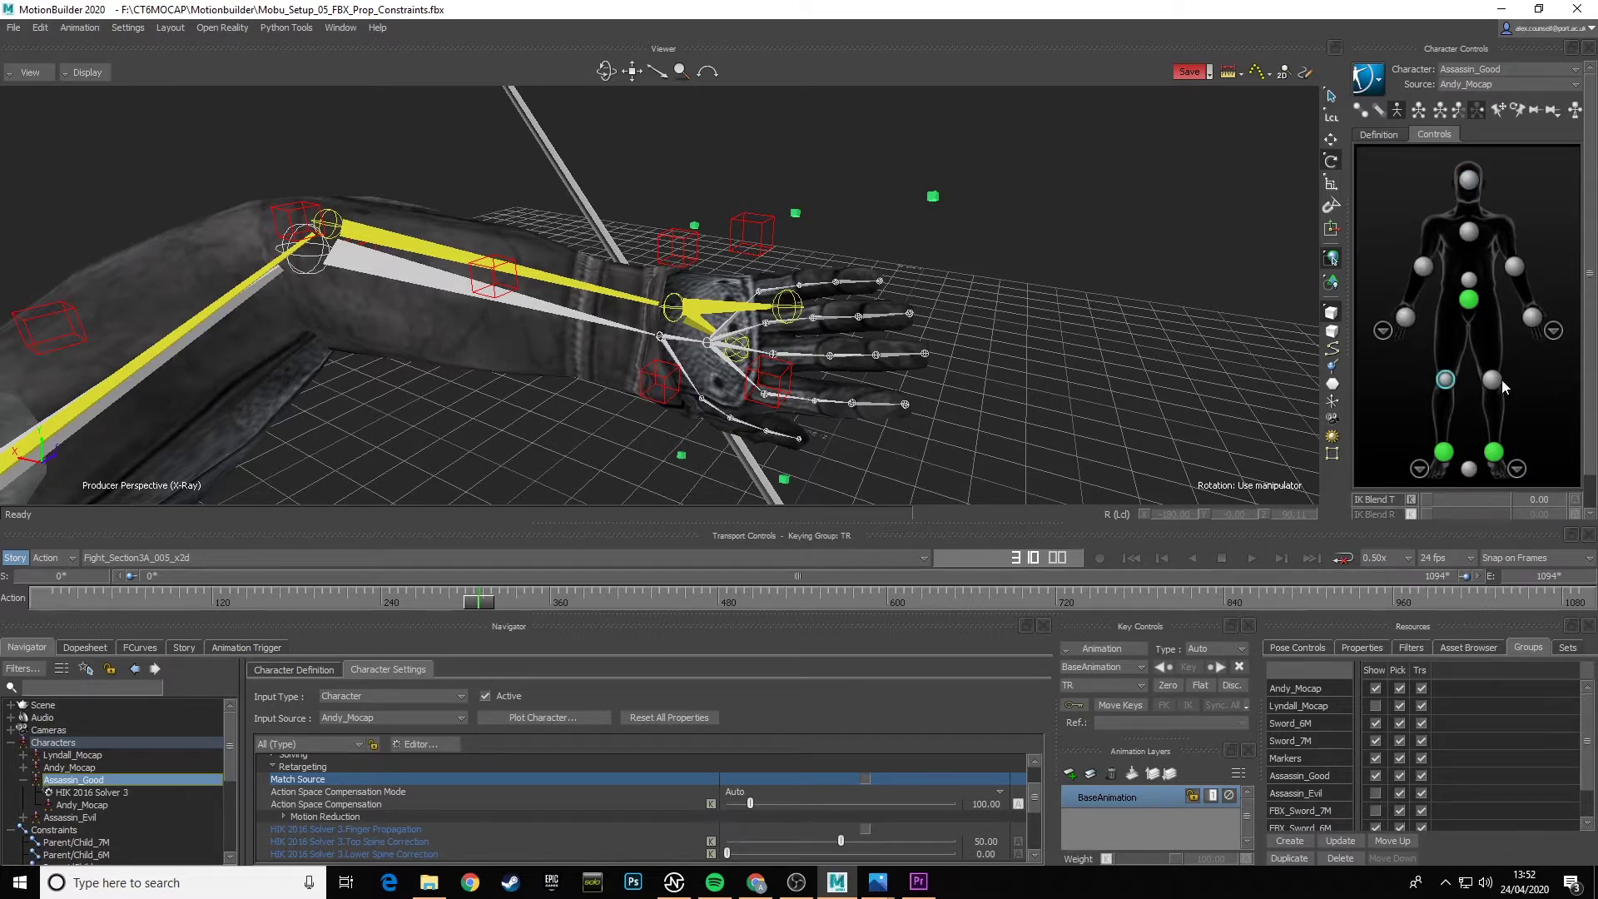
click(1496, 383)
click(1533, 318)
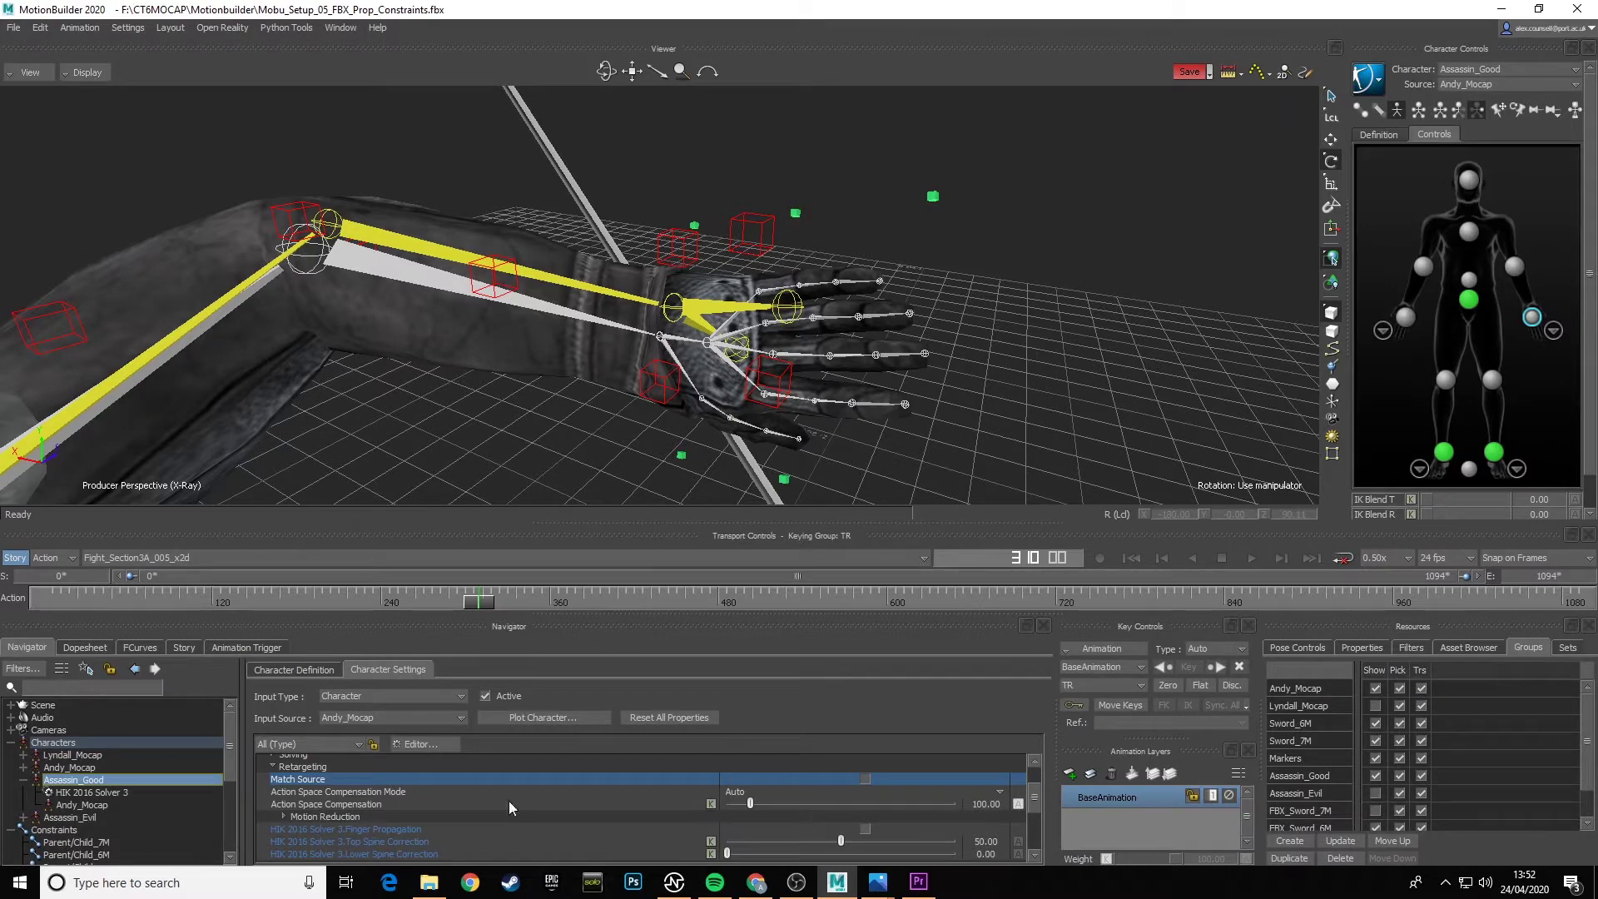
drag(1425, 497, 1529, 482)
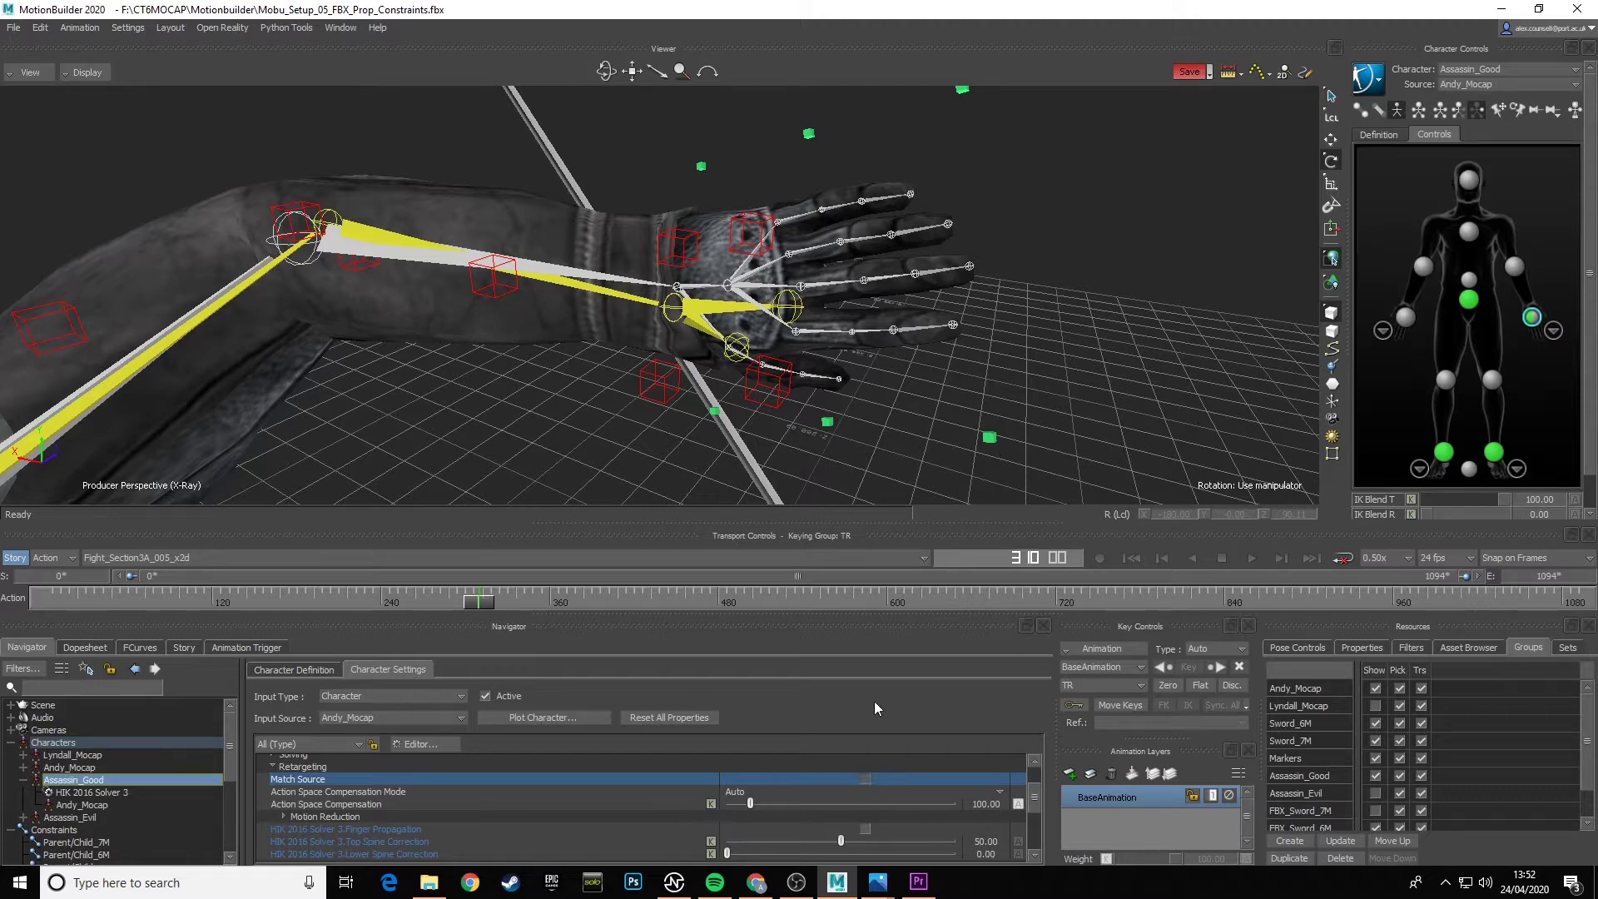
- Enable Match Source for Assassin_Good and select the character's LeftHand joint with the translation manipulator active
click(865, 780)
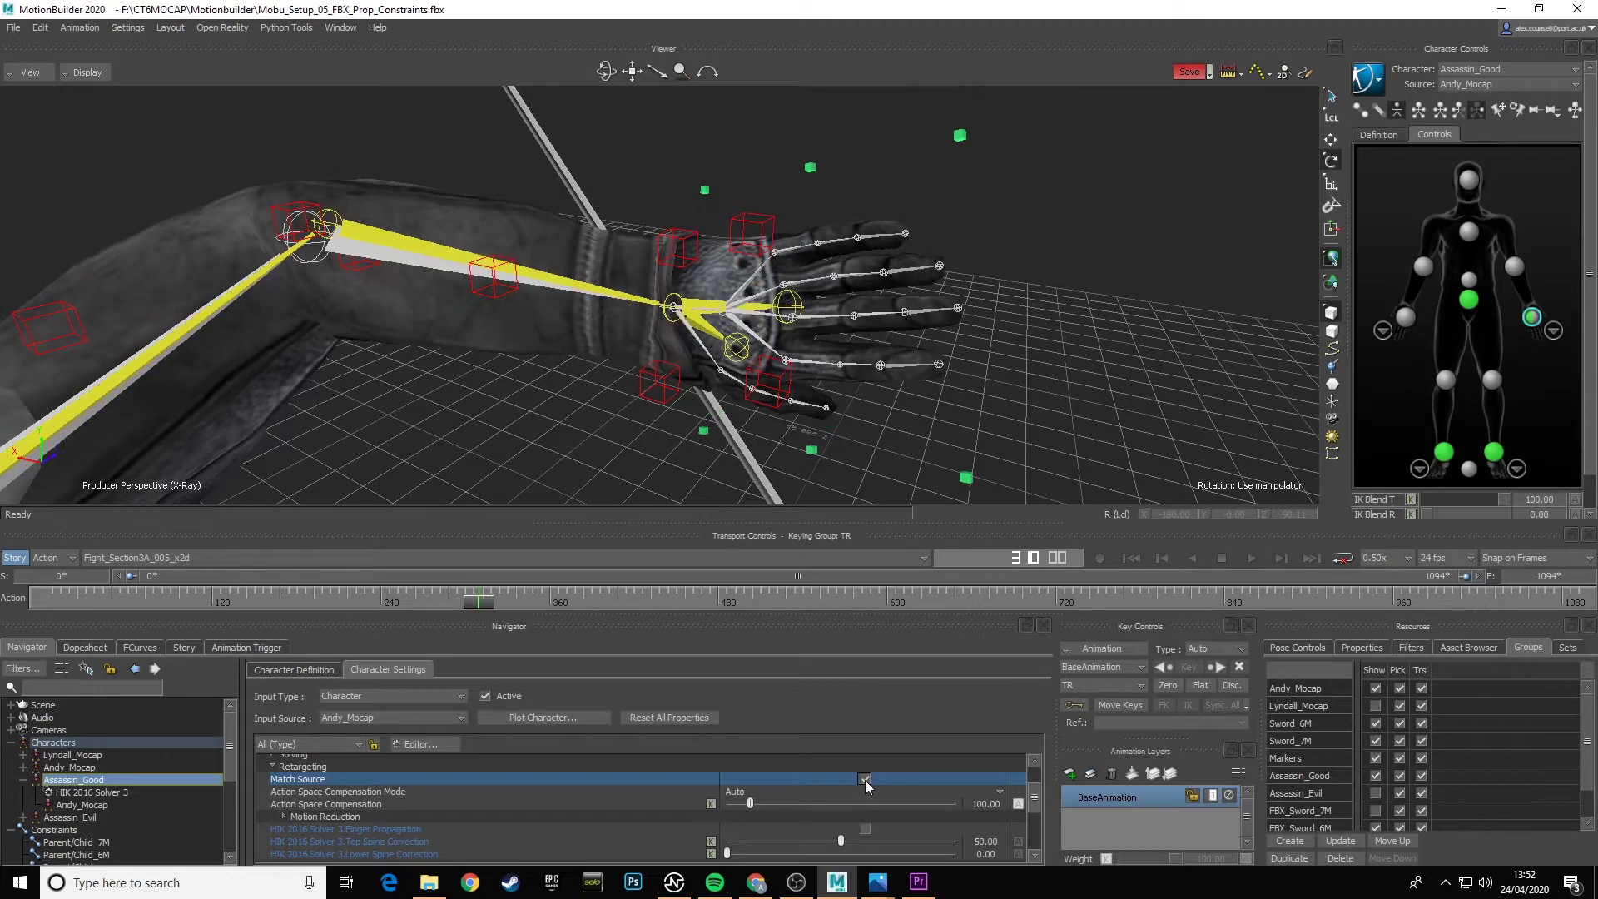
click(674, 307)
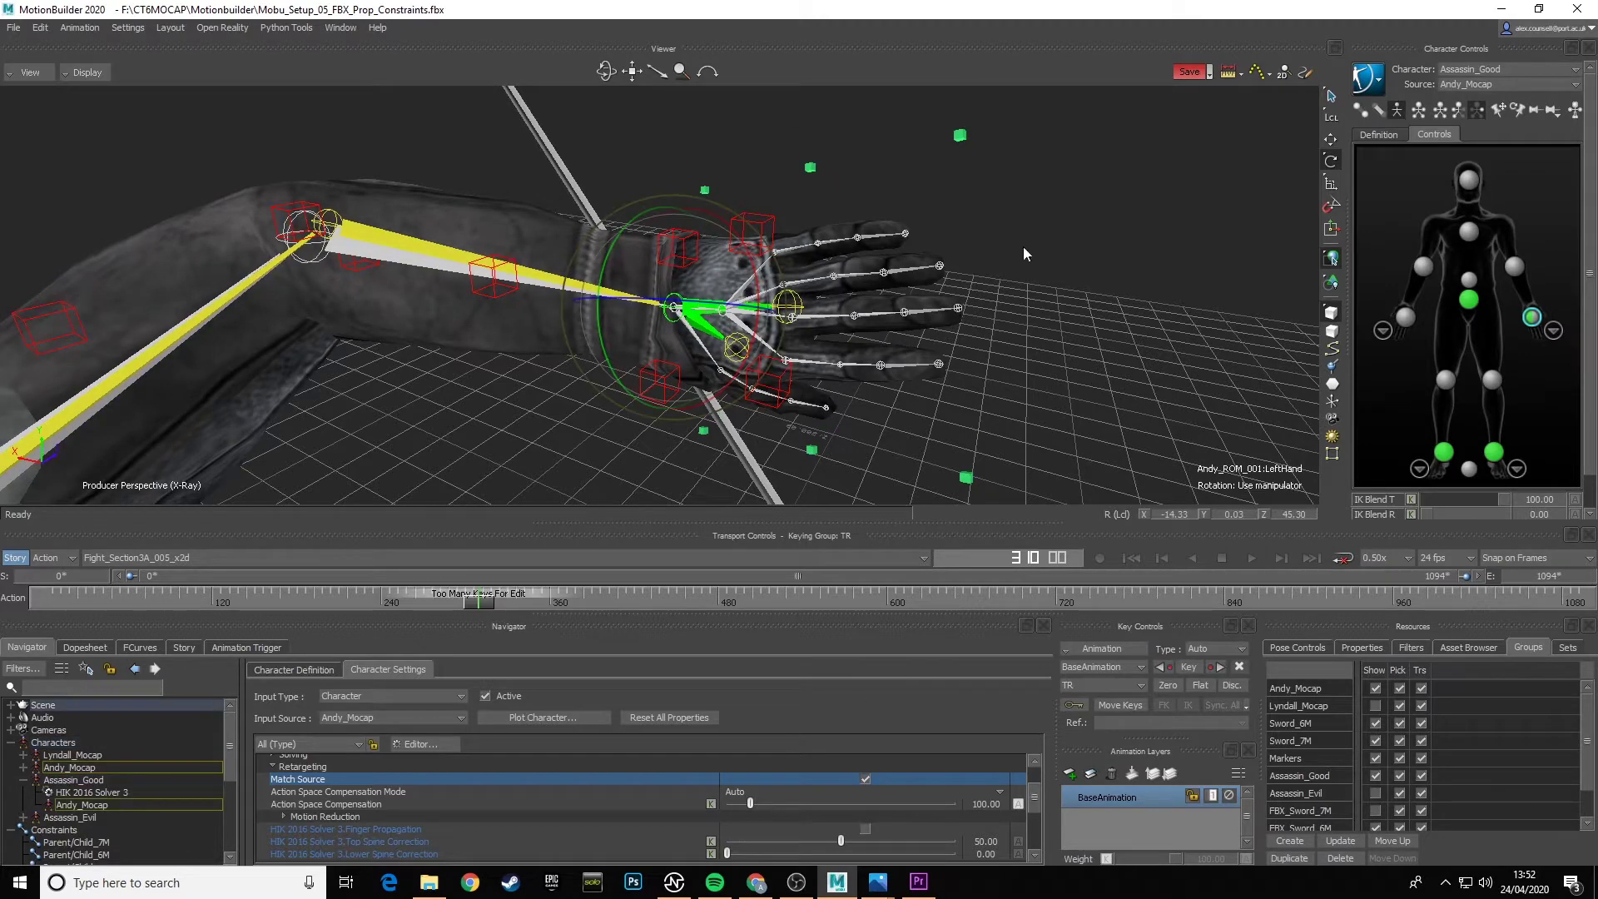
click(1332, 139)
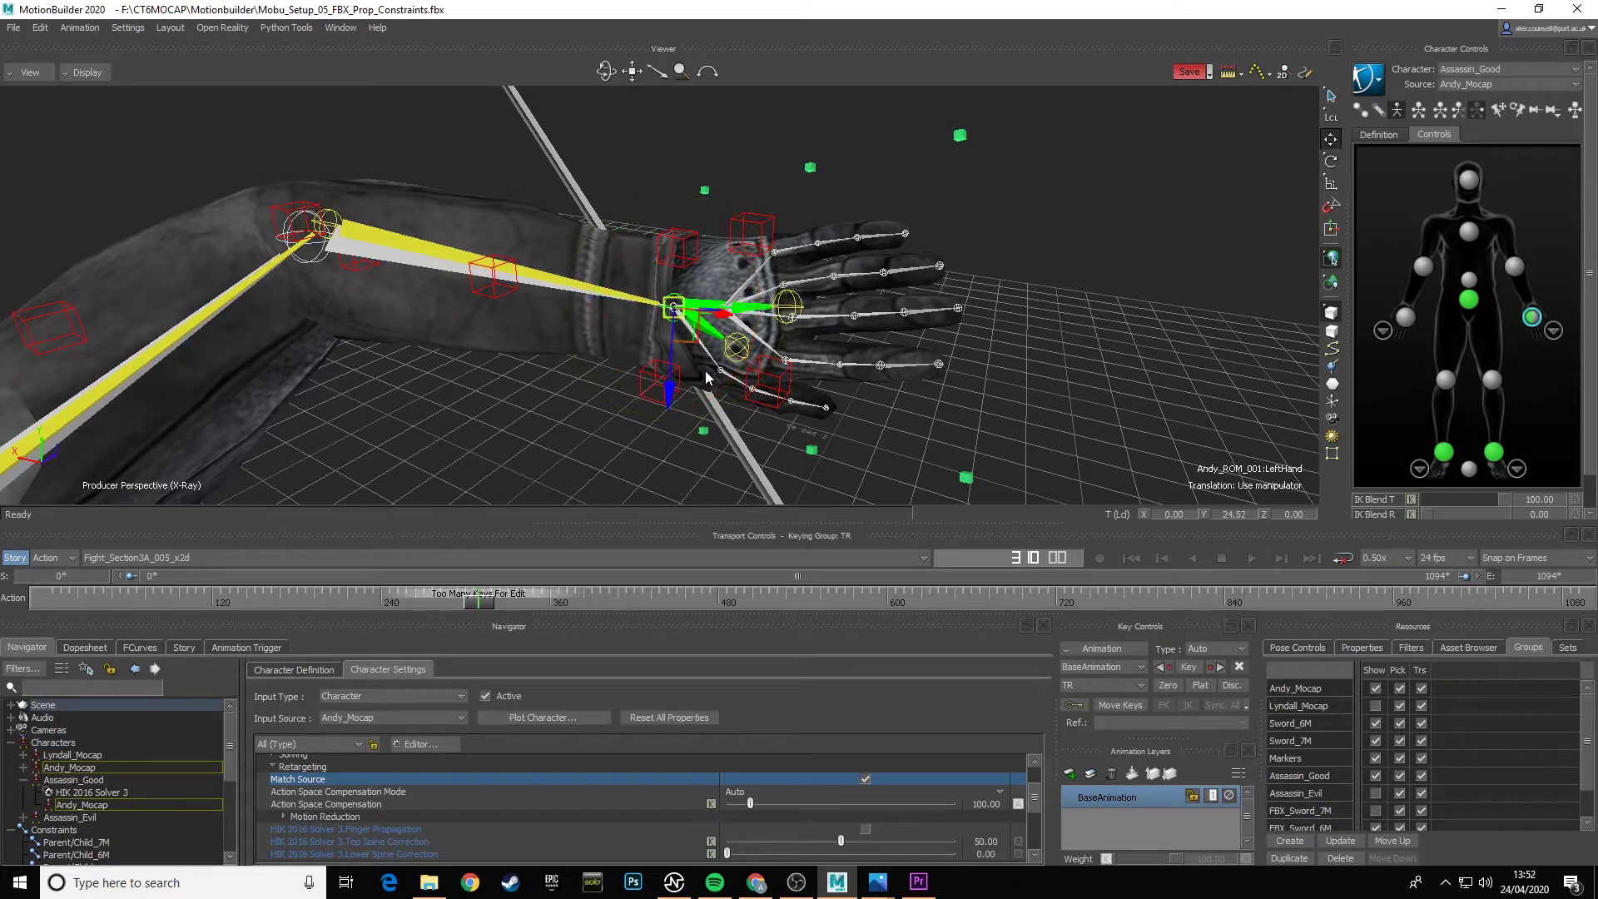
click(726, 335)
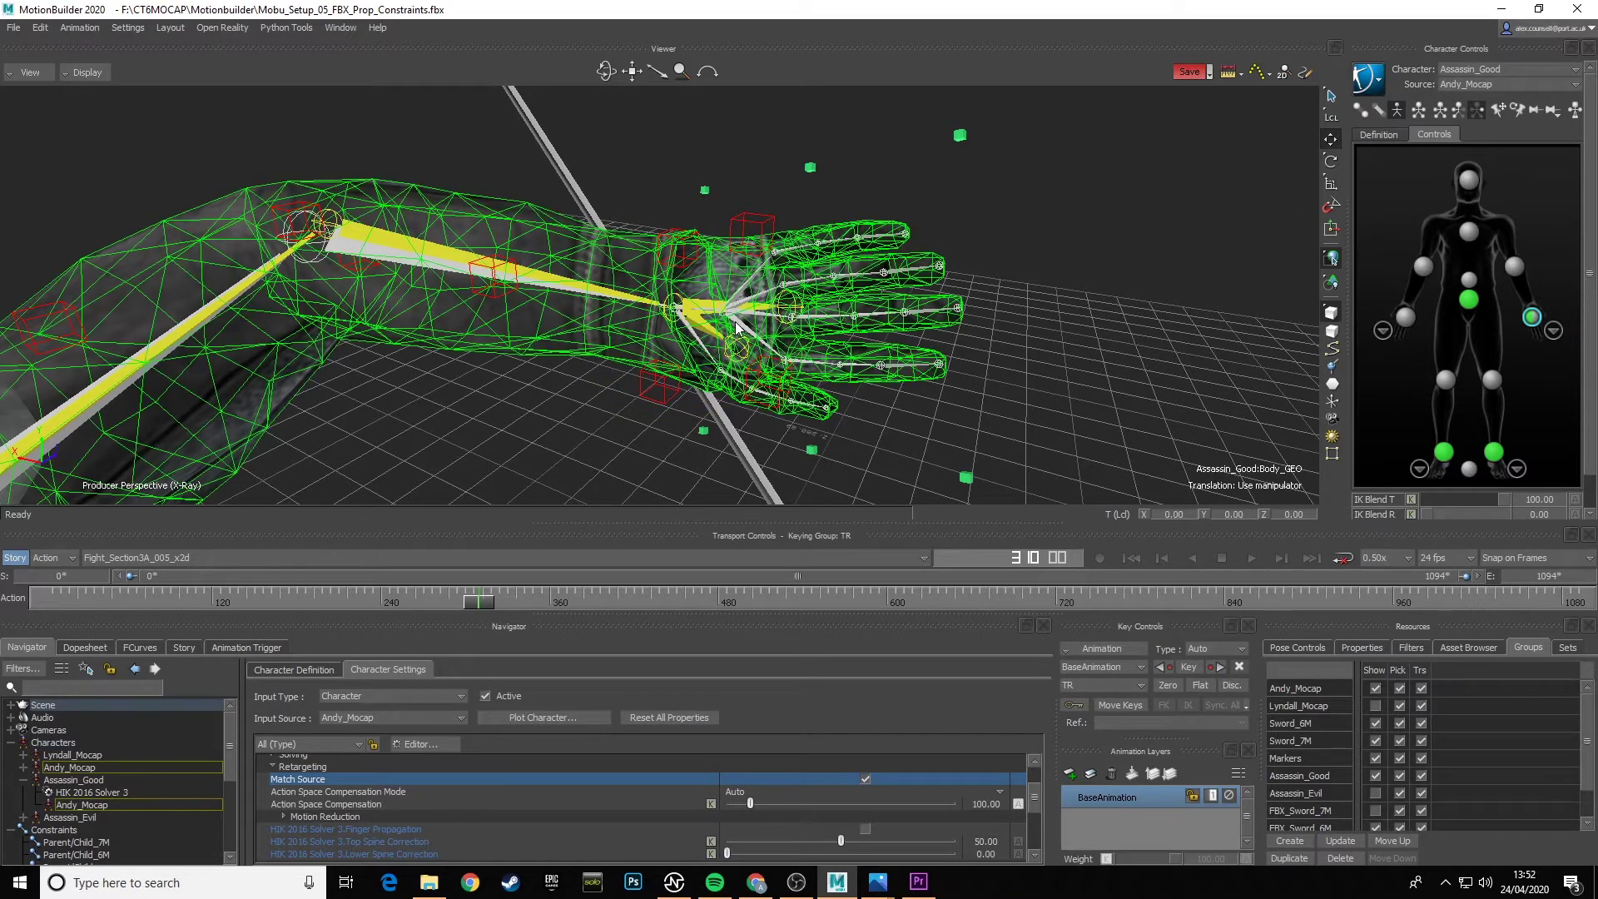
click(737, 328)
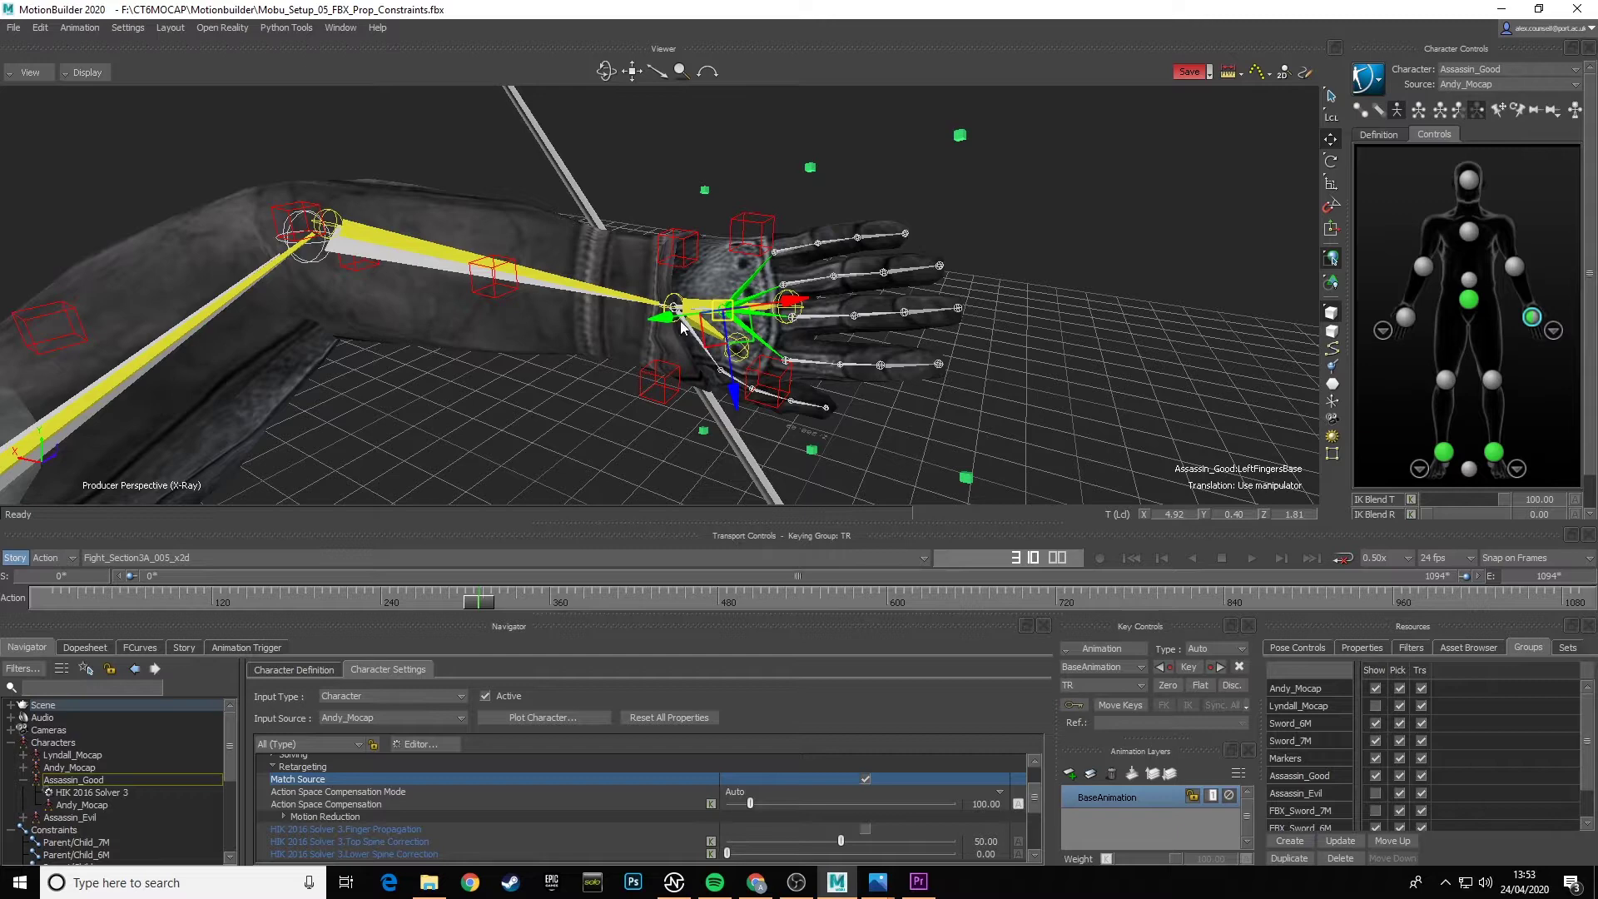
scroll(706, 350, up, 5)
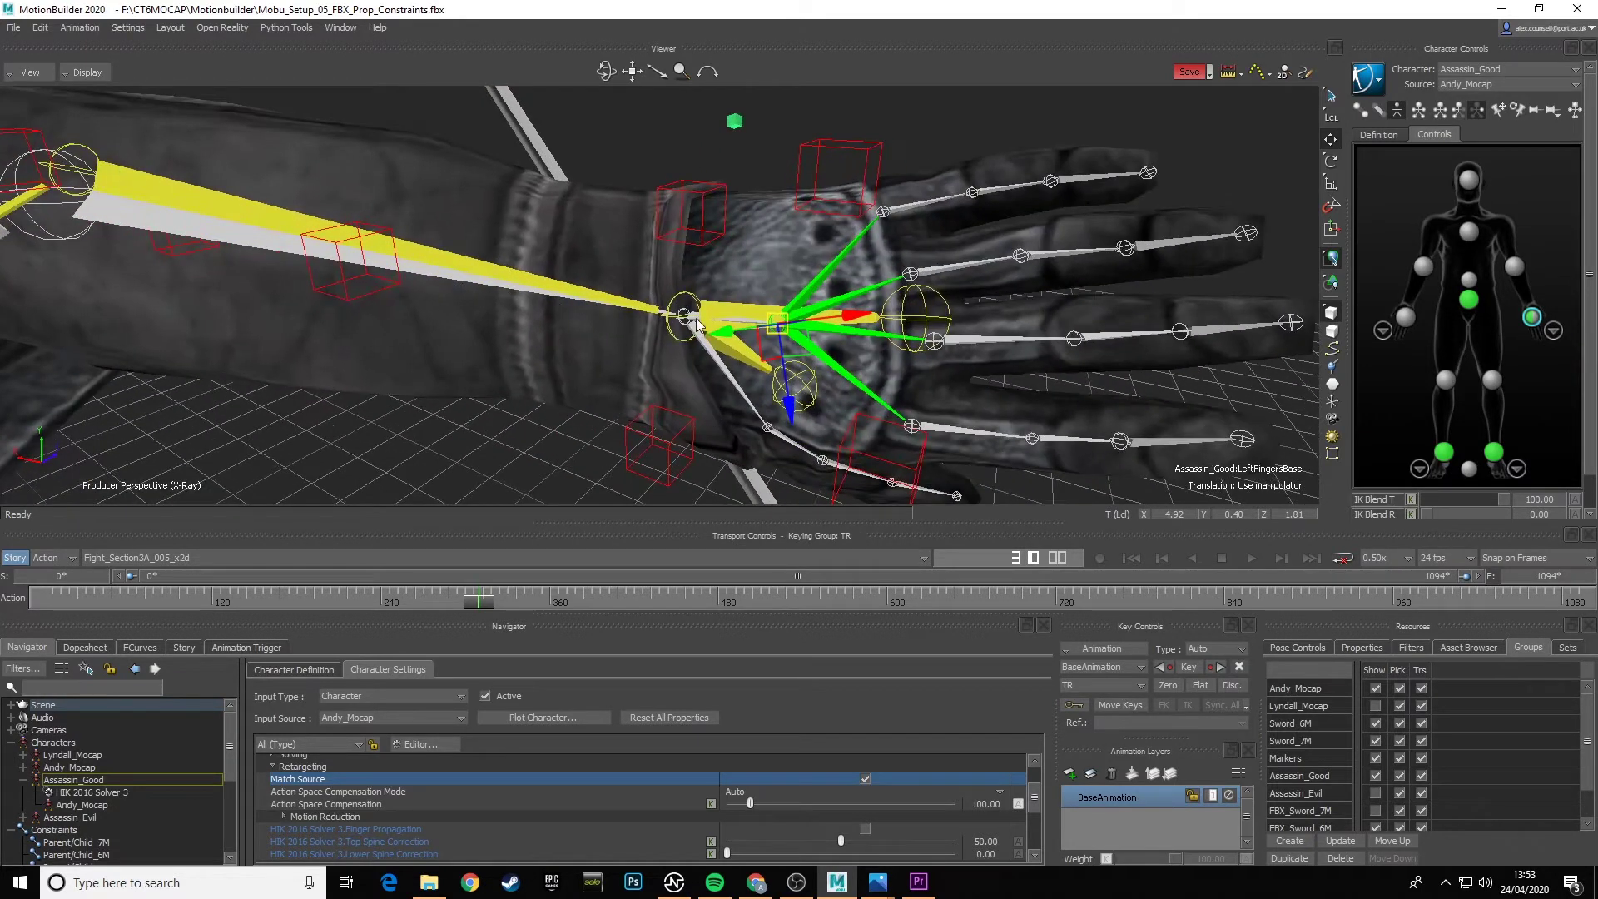
click(697, 324)
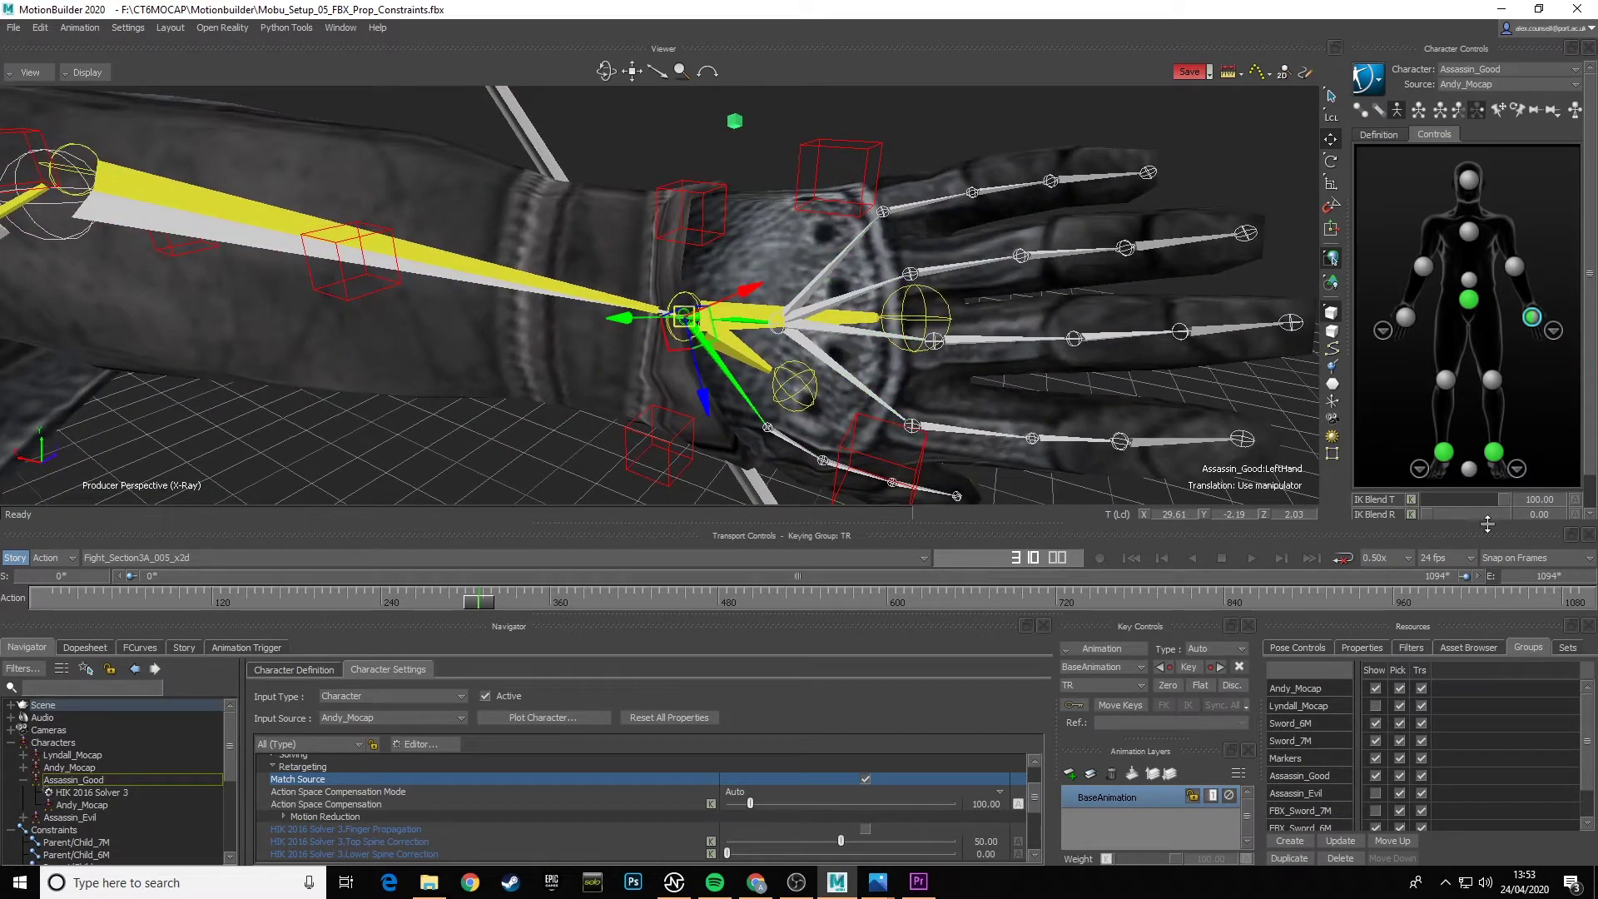
- Set the left hand effector's IK Blend R to 100 and inspect the hand from several angles
mouse_move(1509, 493)
mouse_down()
mouse_move(1400, 492)
mouse_move(1523, 497)
mouse_up()
drag(1425, 513, 1548, 509)
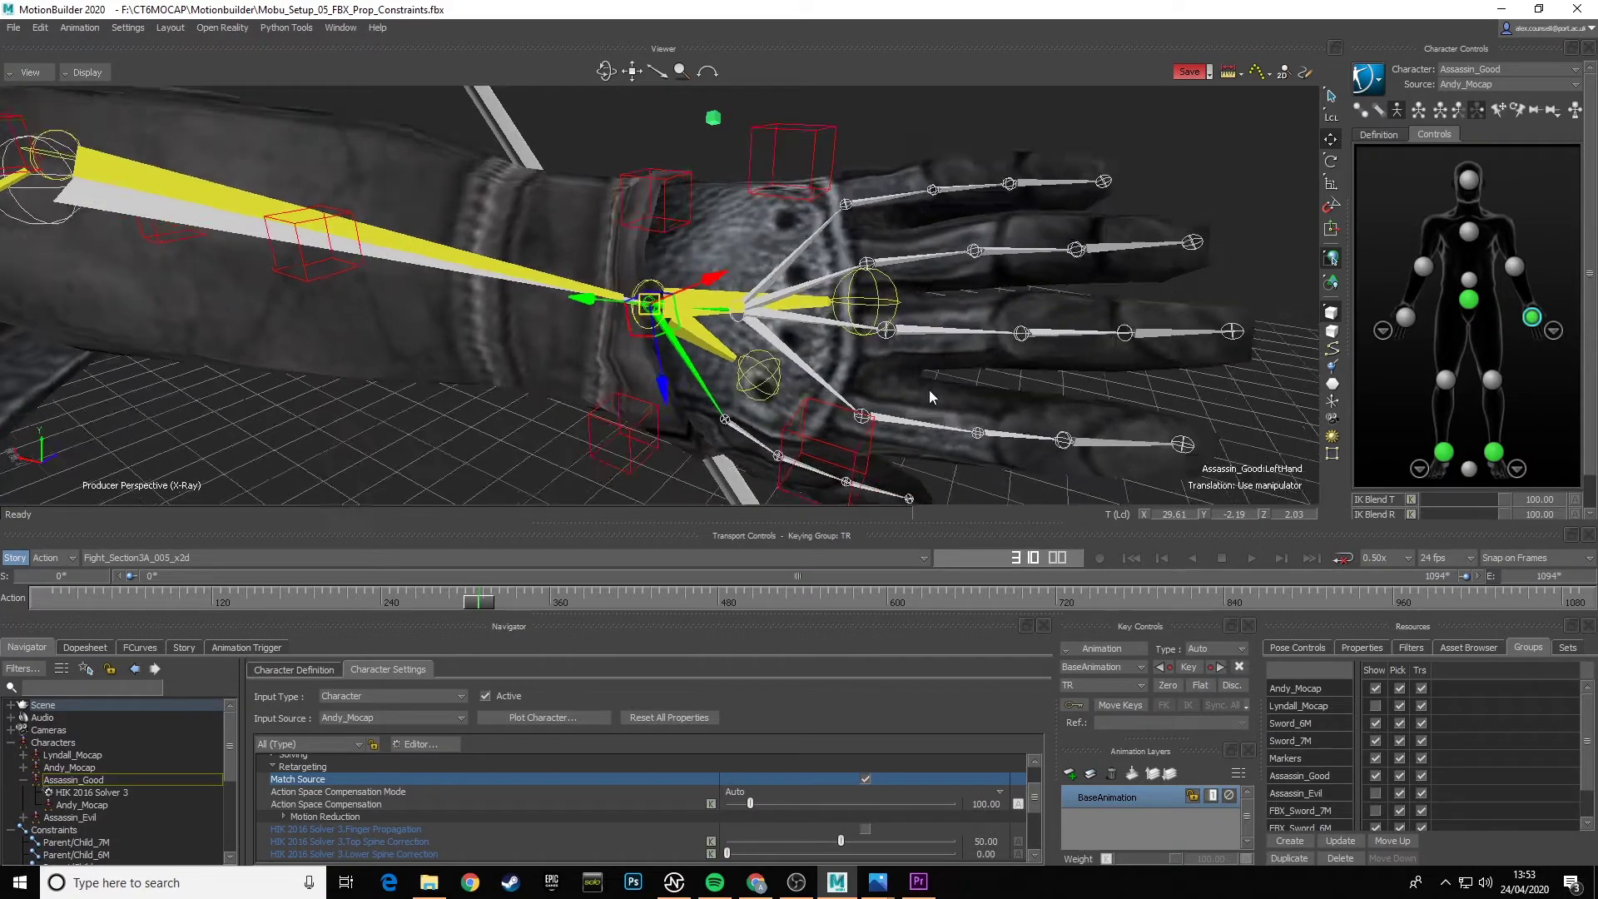
ctrl+shift+drag(929, 390, 848, 389)
shift+drag(732, 375, 776, 381)
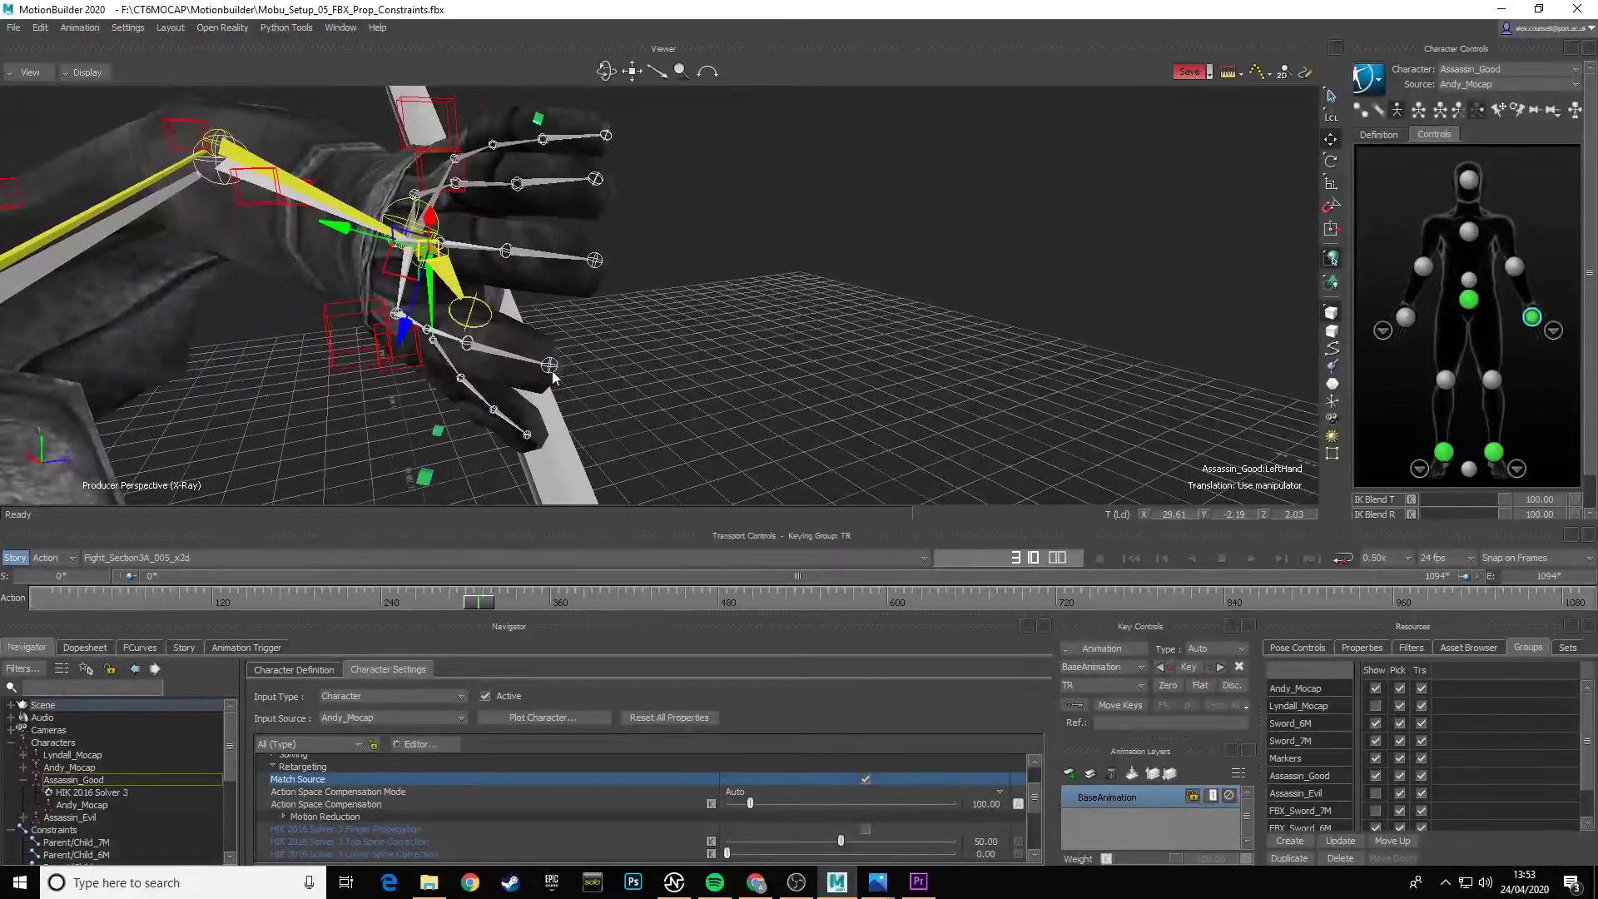
ctrl+shift+drag(551, 371, 639, 378)
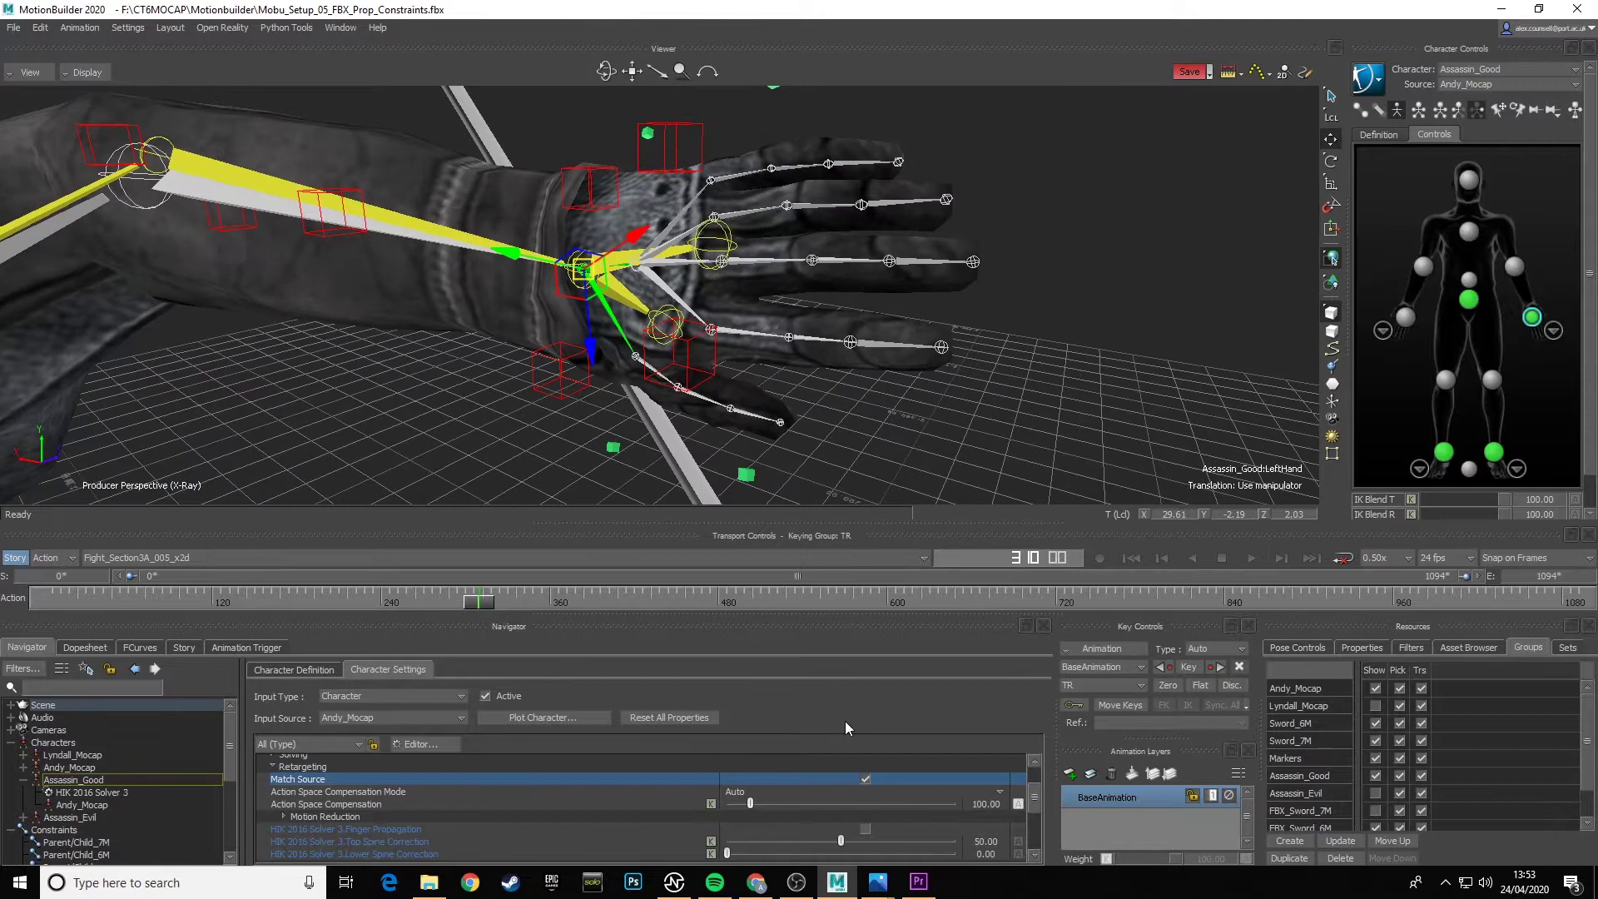
- Switch Match Source off and back on to compare how the left wrist aligns with the mocap skeleton
click(866, 778)
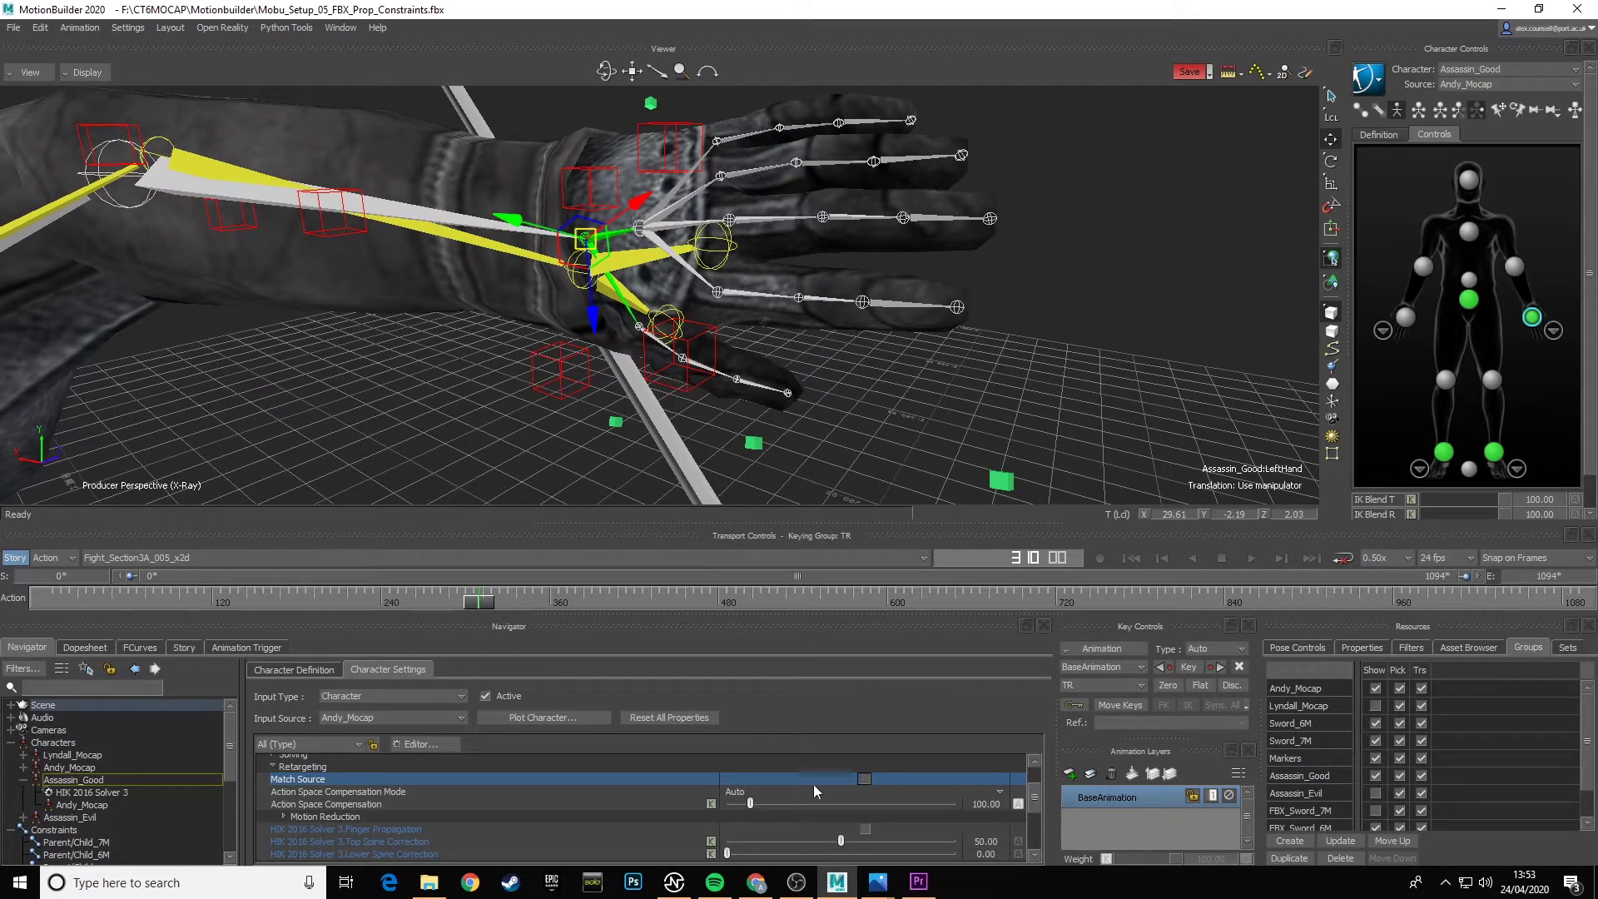
click(864, 778)
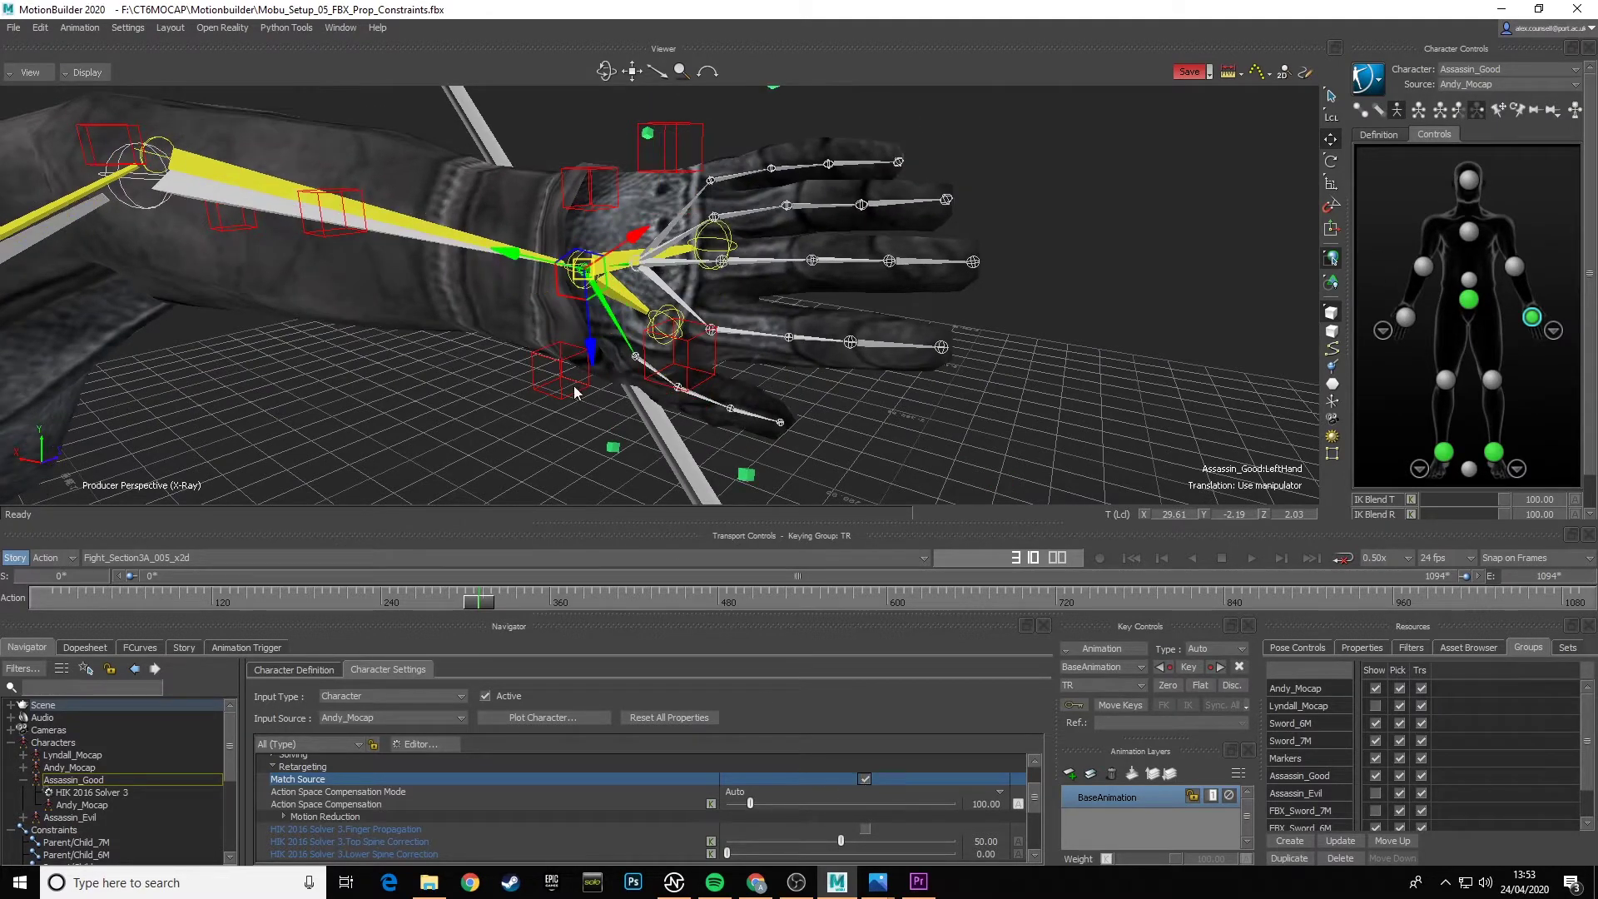
ctrl+drag(595, 275, 785, 351)
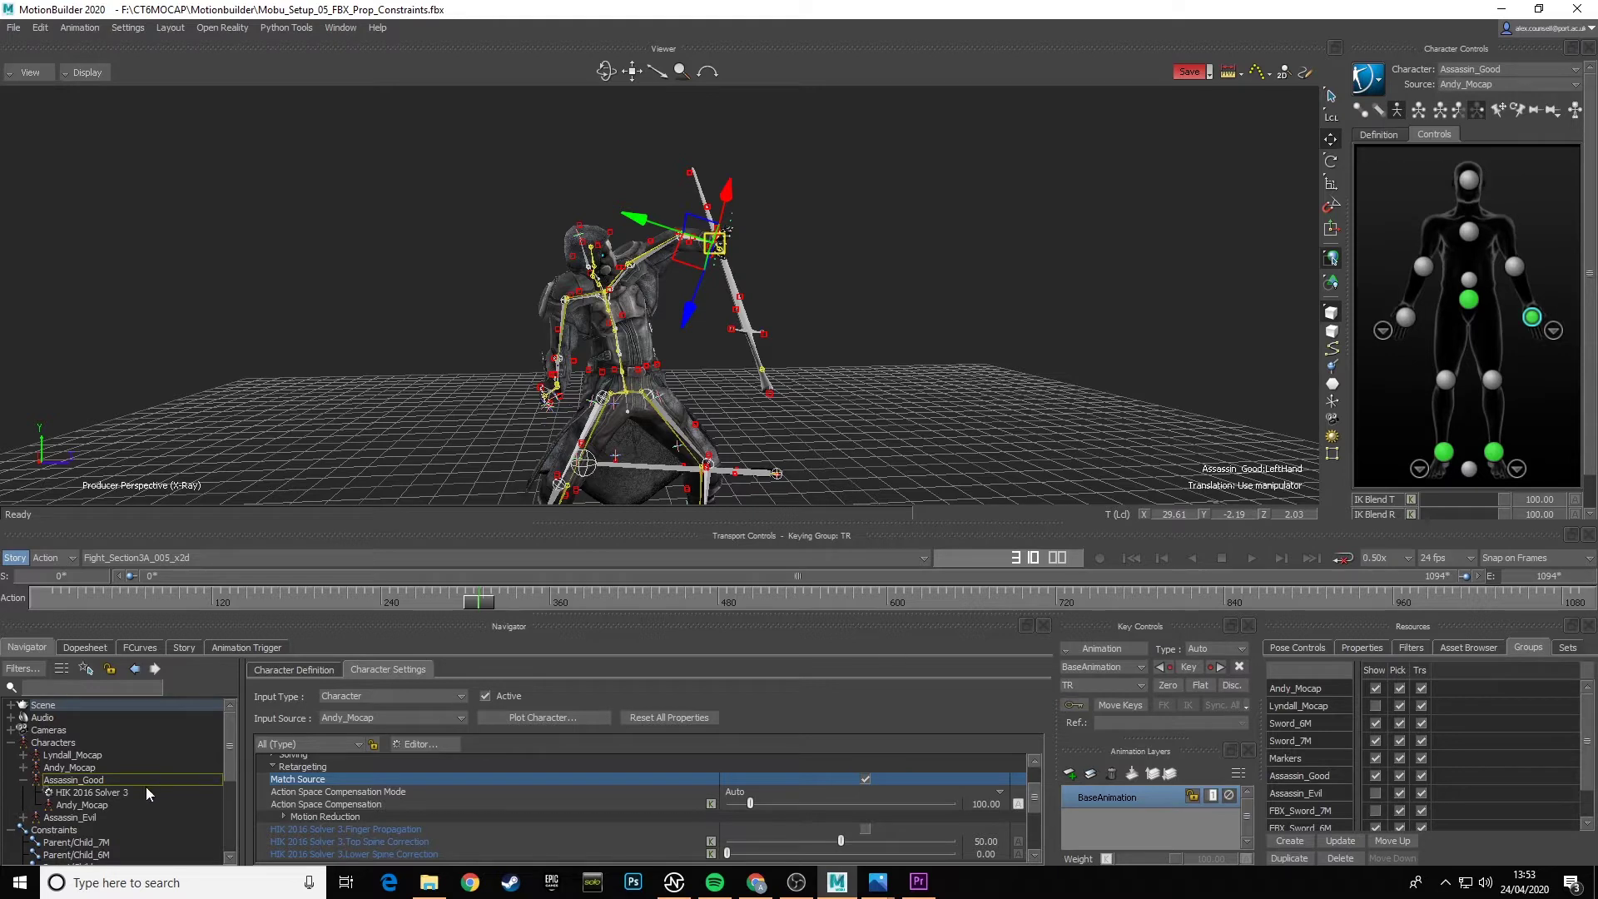
- Enable Match Source for Assassin_Evil and show the Assassin_Evil and Lyndall_Mocap groups to compare mesh and skeleton
click(86, 817)
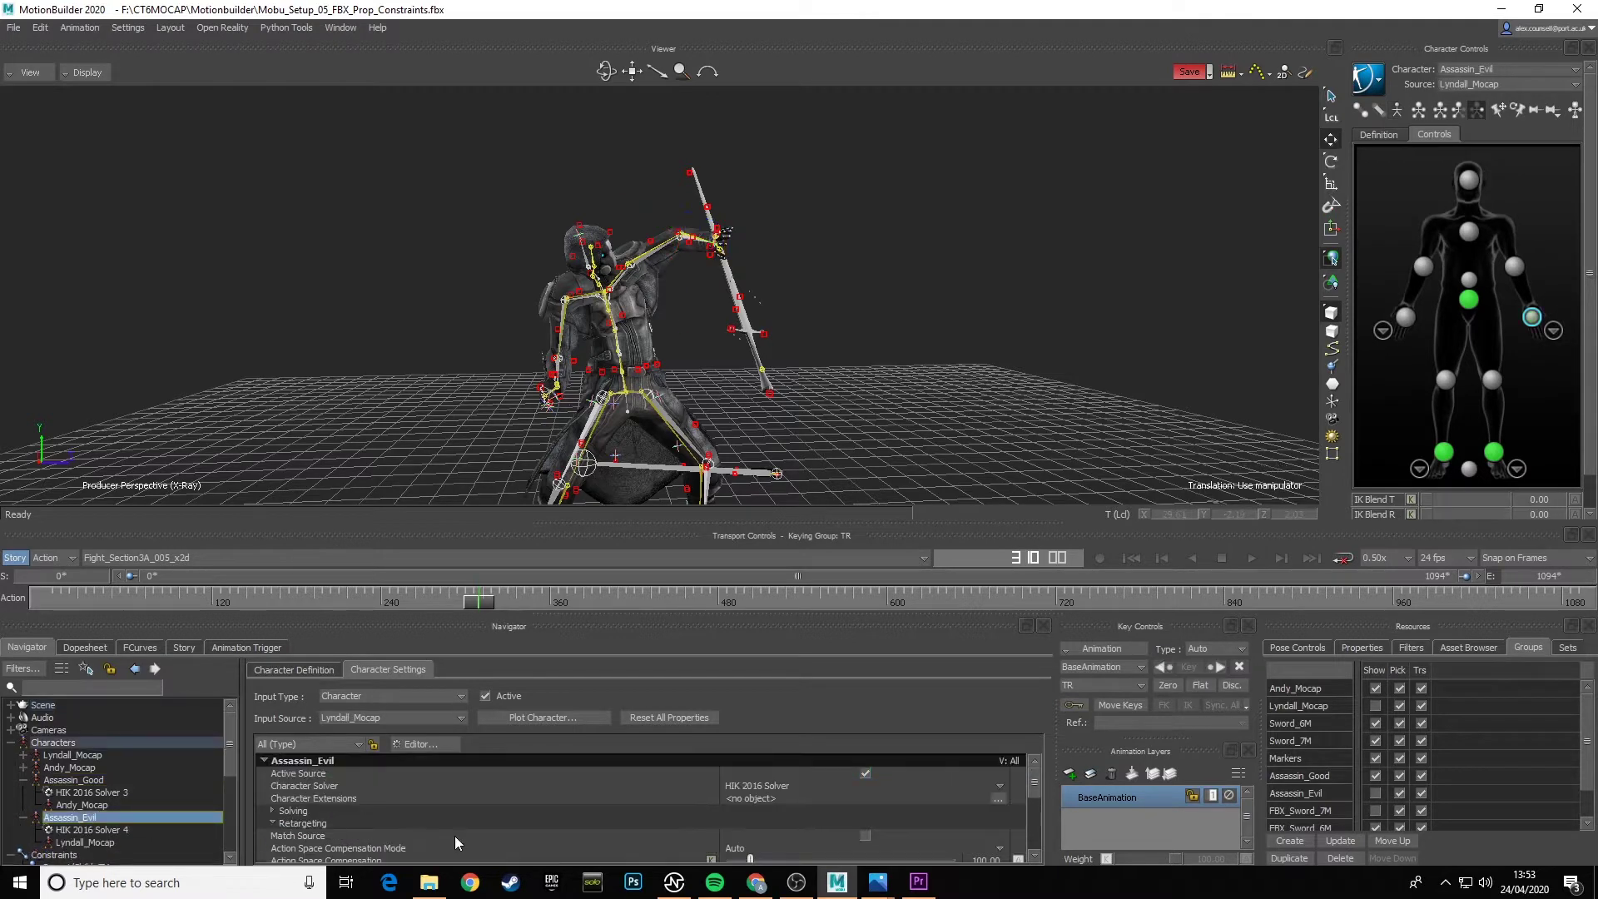
click(868, 836)
click(1375, 793)
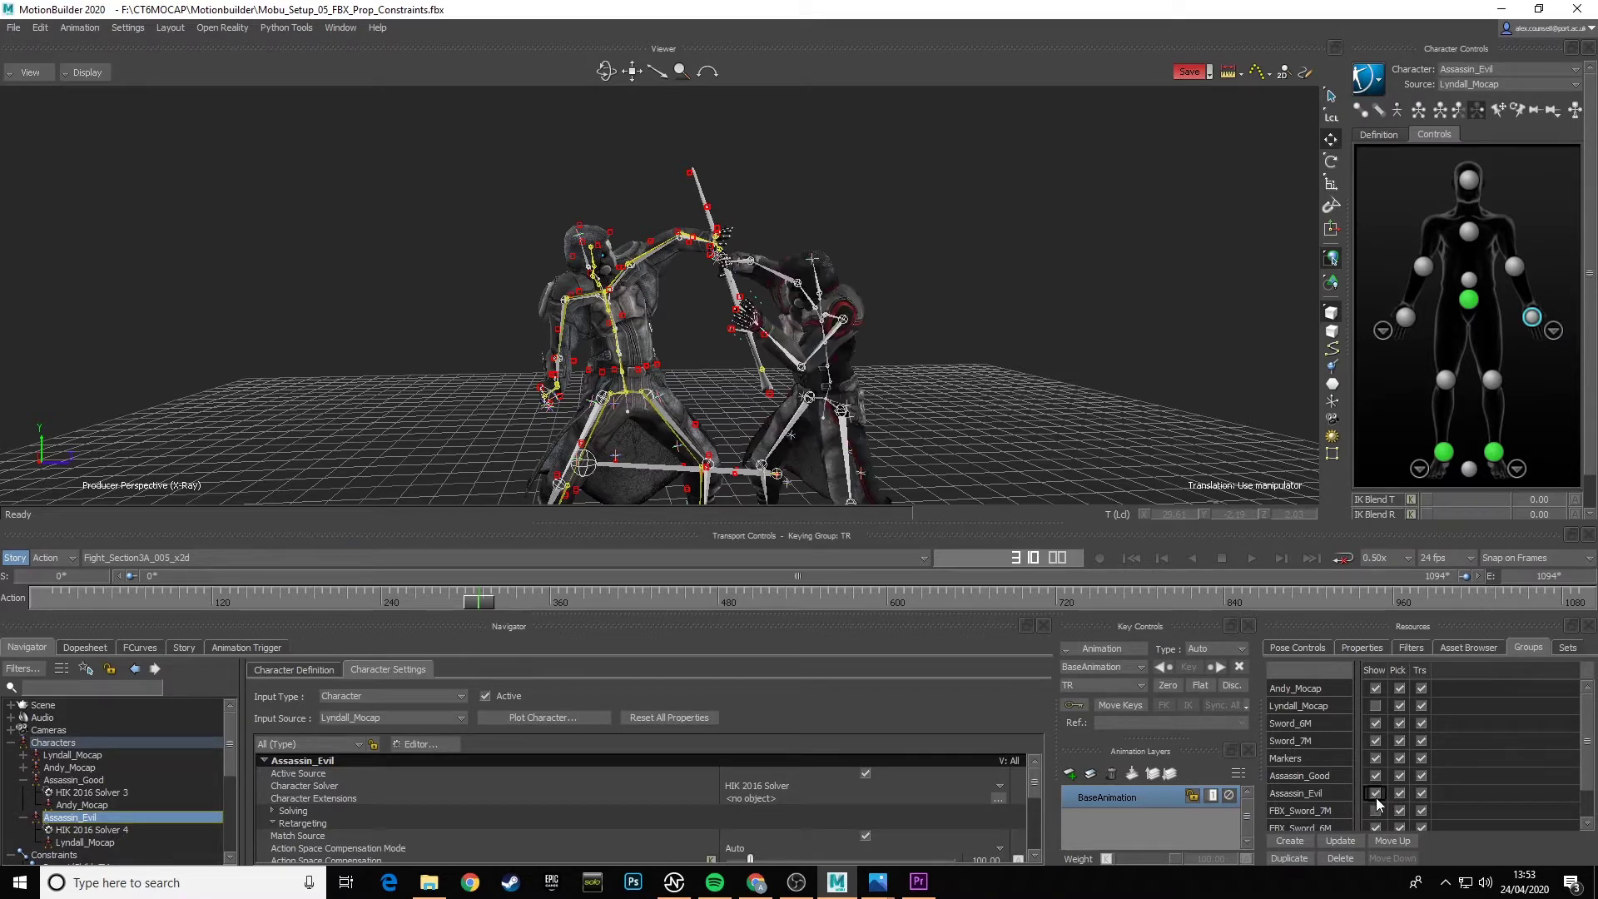
click(1373, 705)
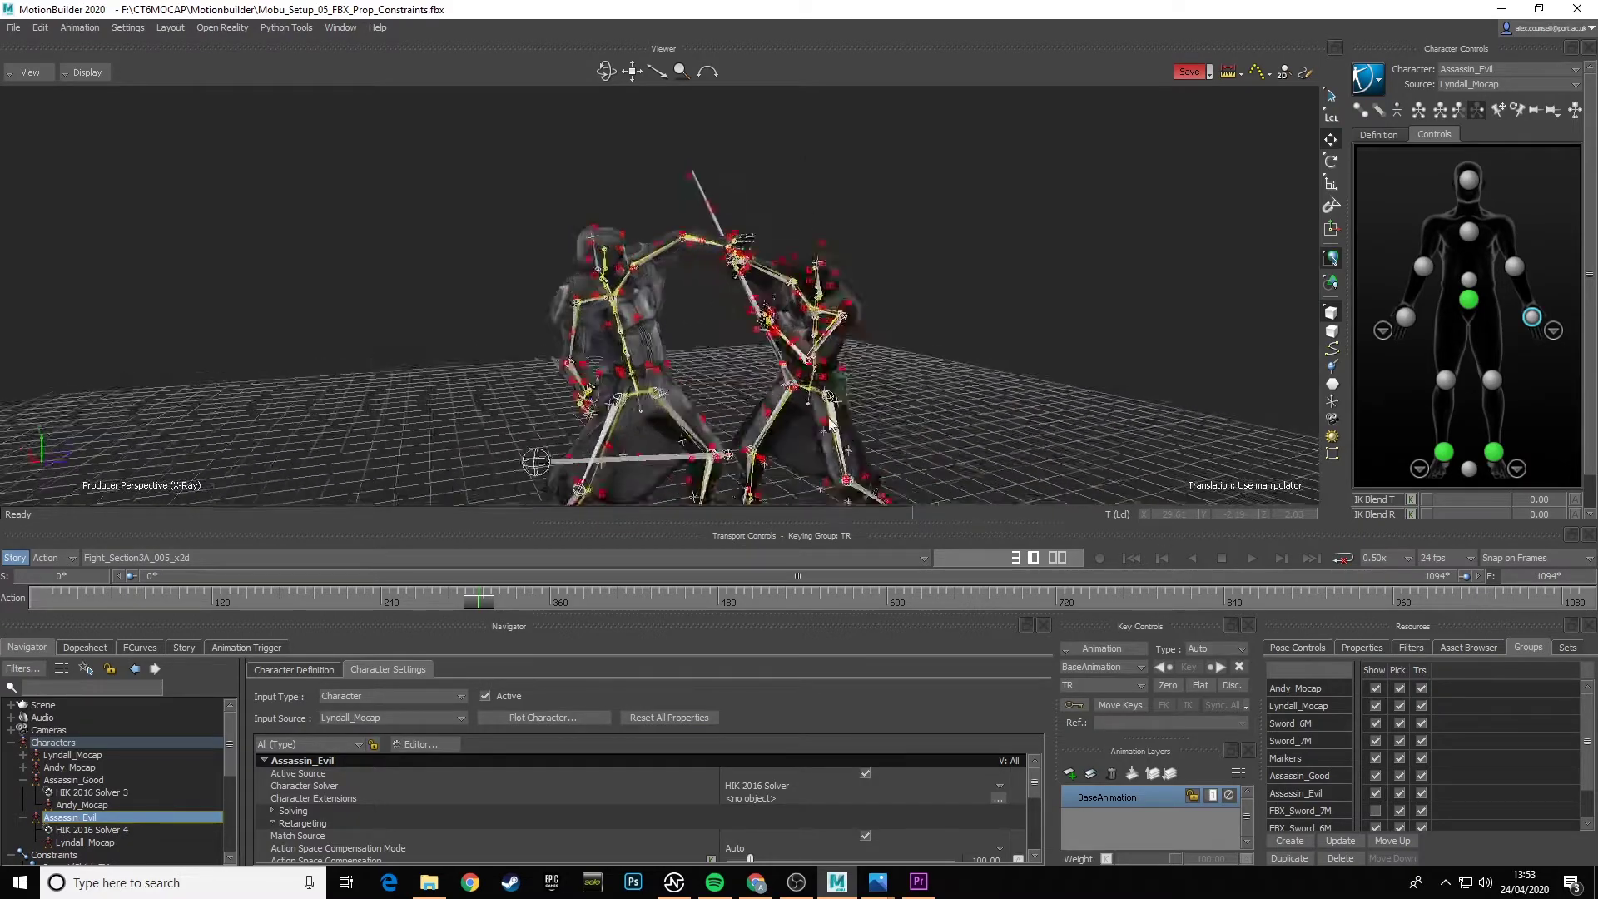
scroll(830, 423, up, 10)
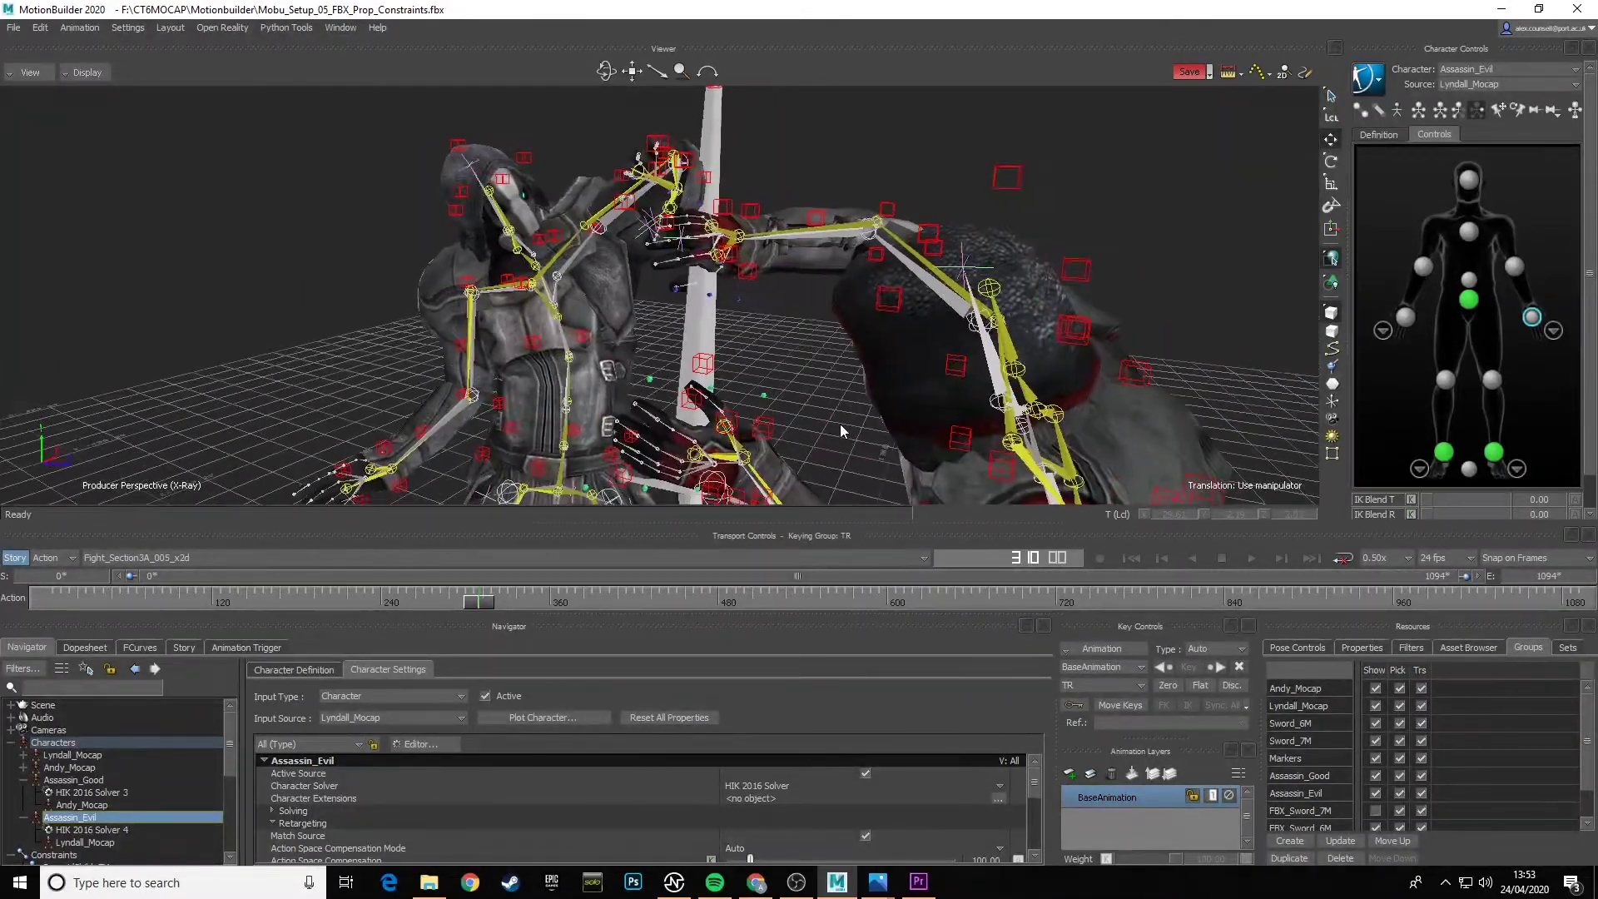
ctrl+shift+drag(841, 423, 855, 376)
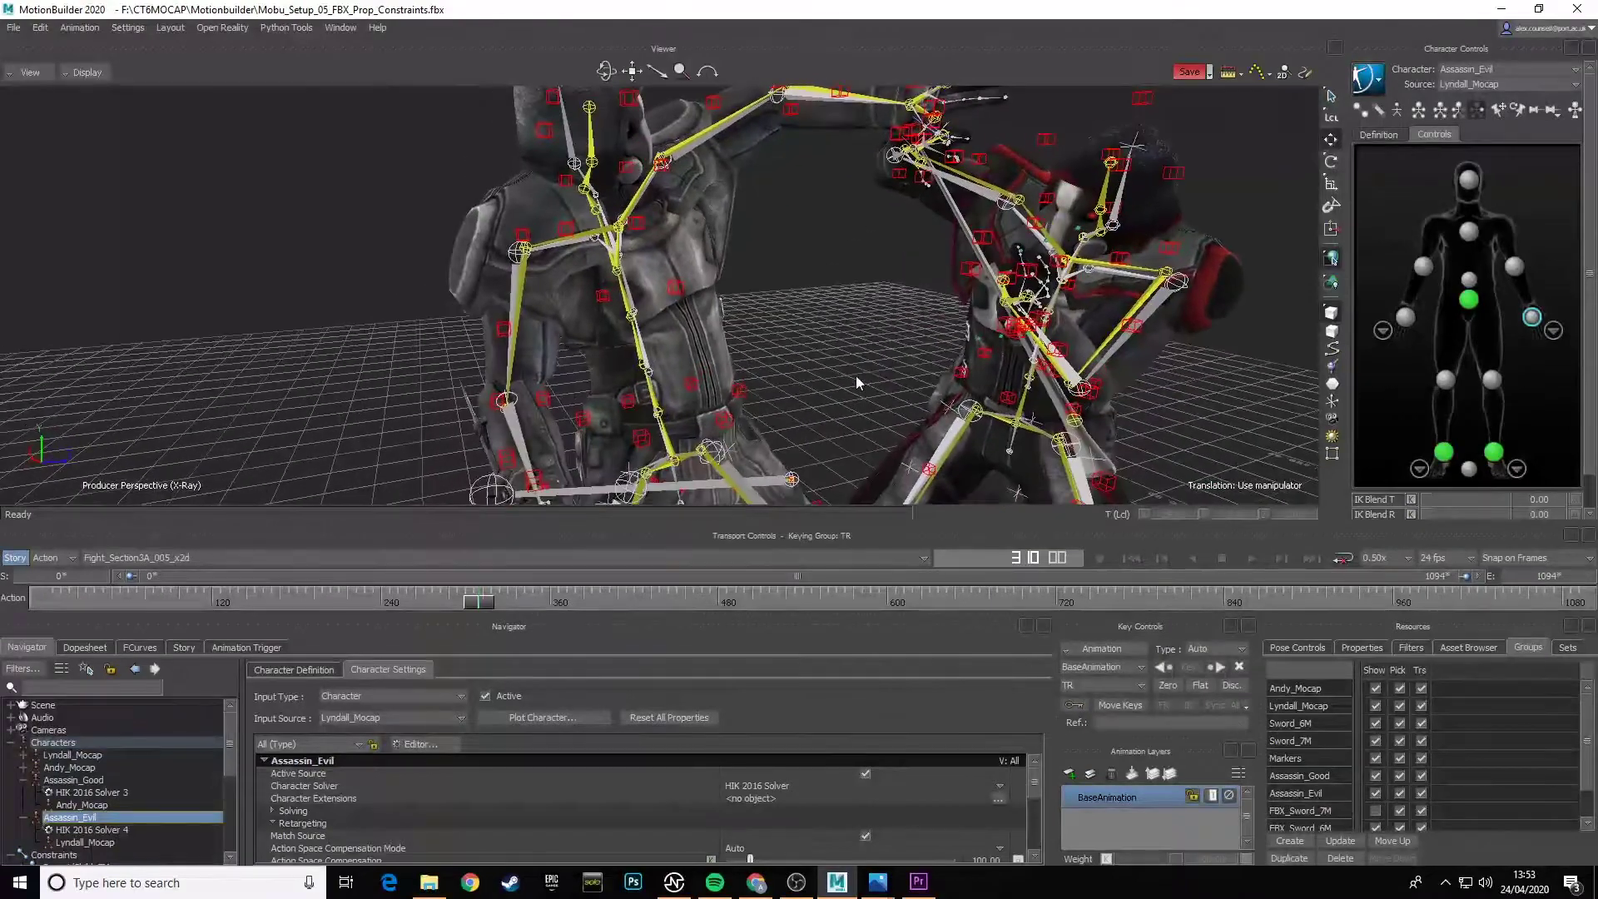
mouse_move(856, 377)
middle_down()
mouse_move(757, 379)
mouse_move(872, 376)
middle_up()
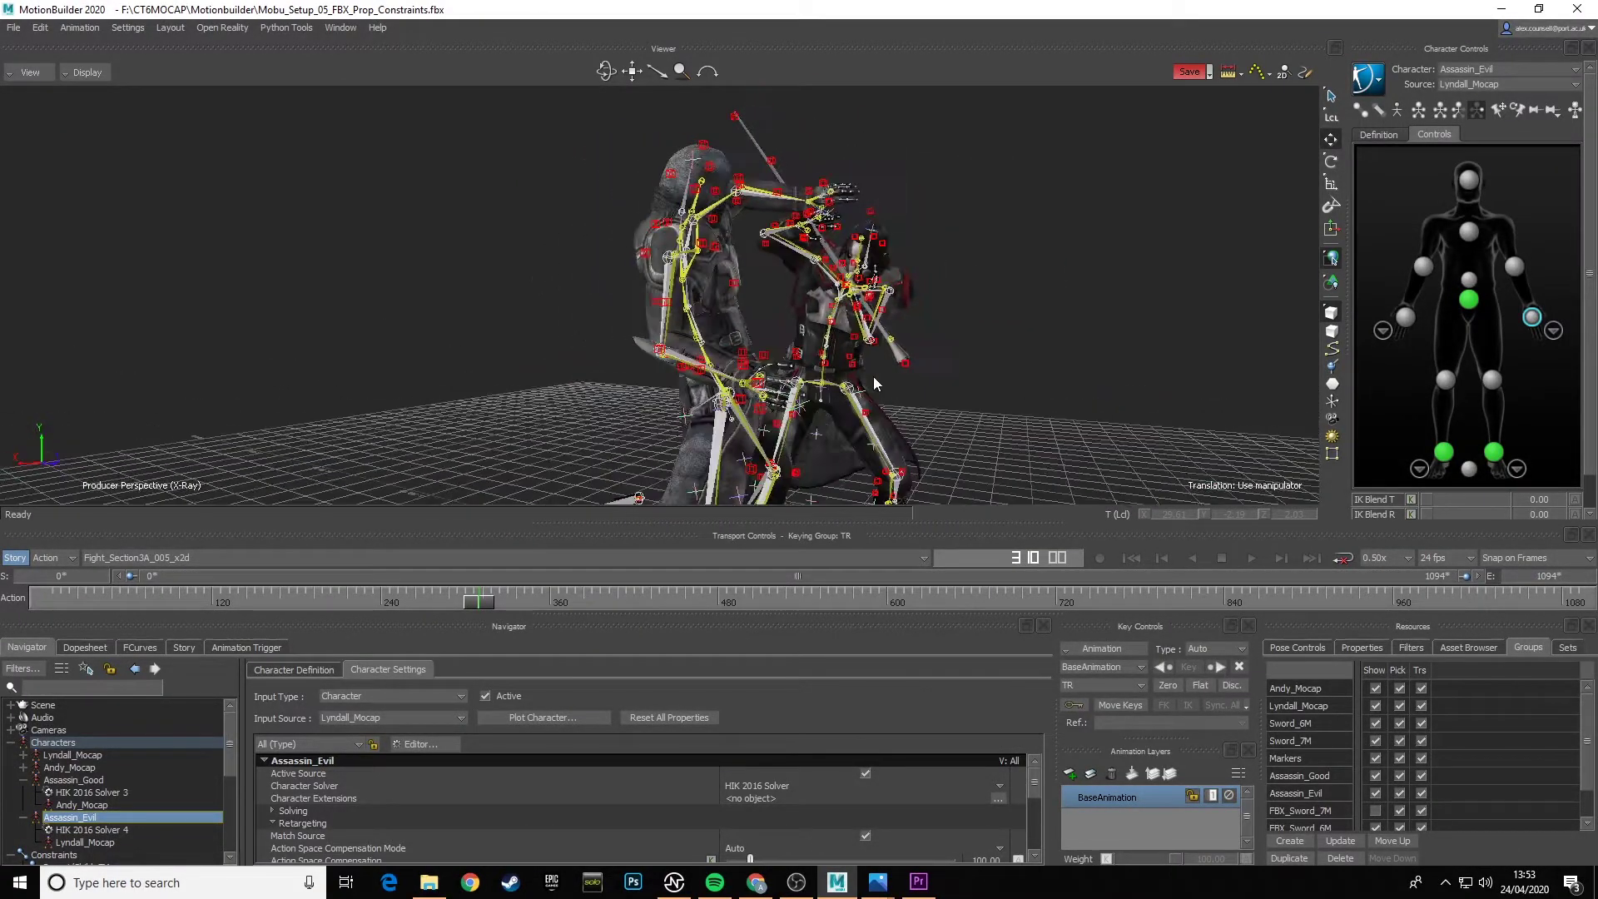
- Switch the controlled character to Assassin_Good and set its right wrist's IK Blend T and IK Blend R to 100
click(1405, 317)
middle_drag(916, 431, 842, 381)
scroll(868, 392, up, 5)
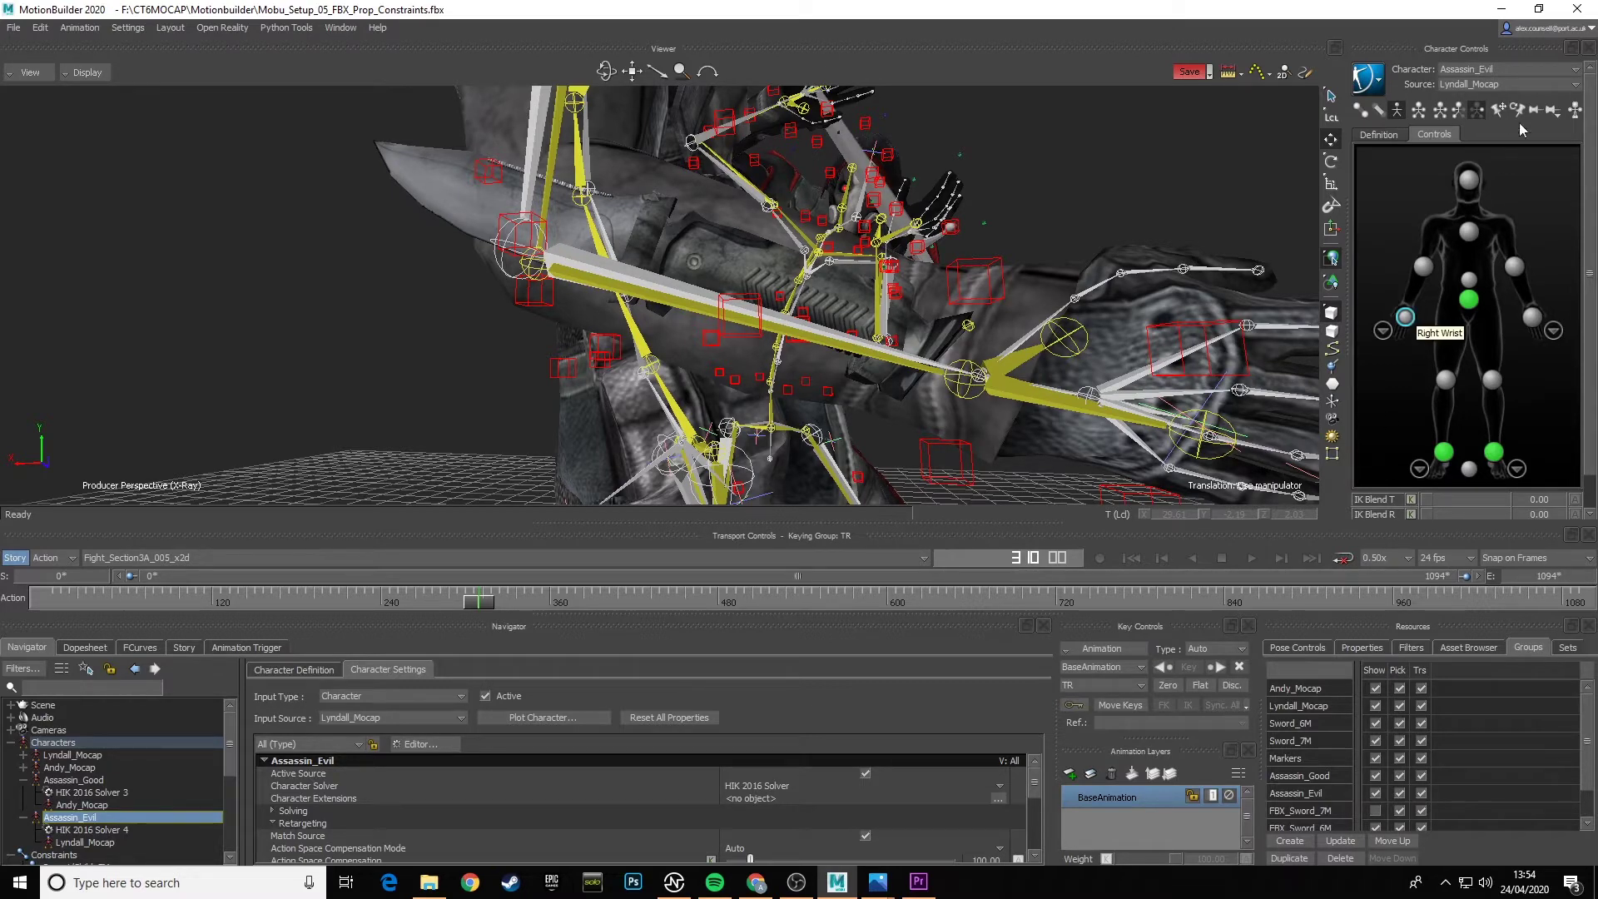
click(1540, 71)
click(1489, 121)
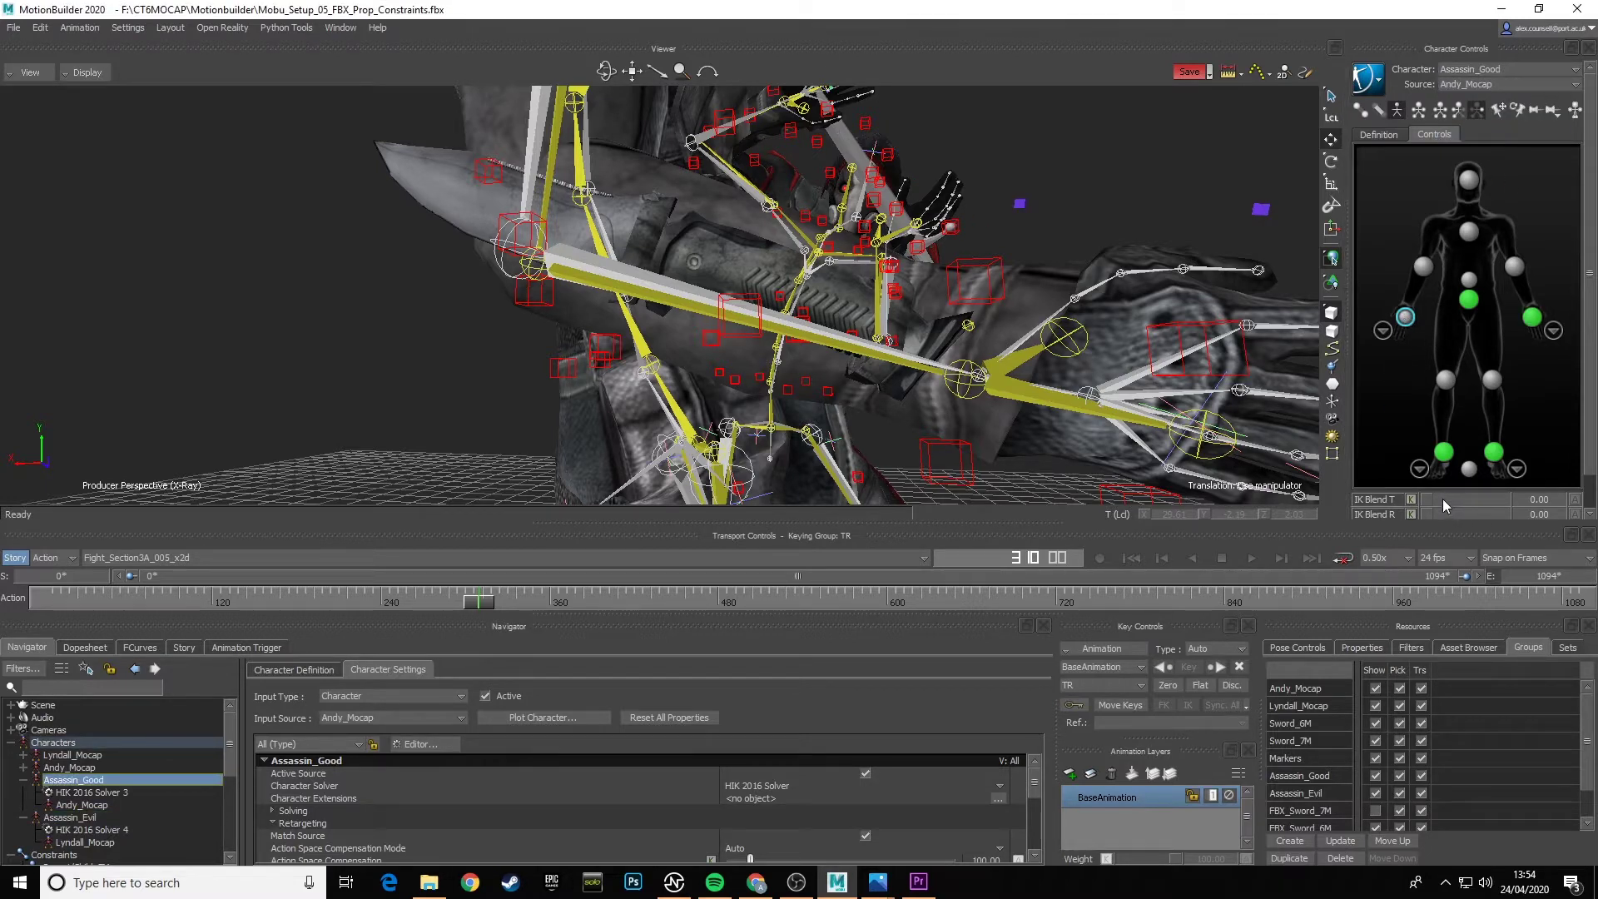
drag(1423, 501, 1548, 474)
drag(1427, 514, 1507, 514)
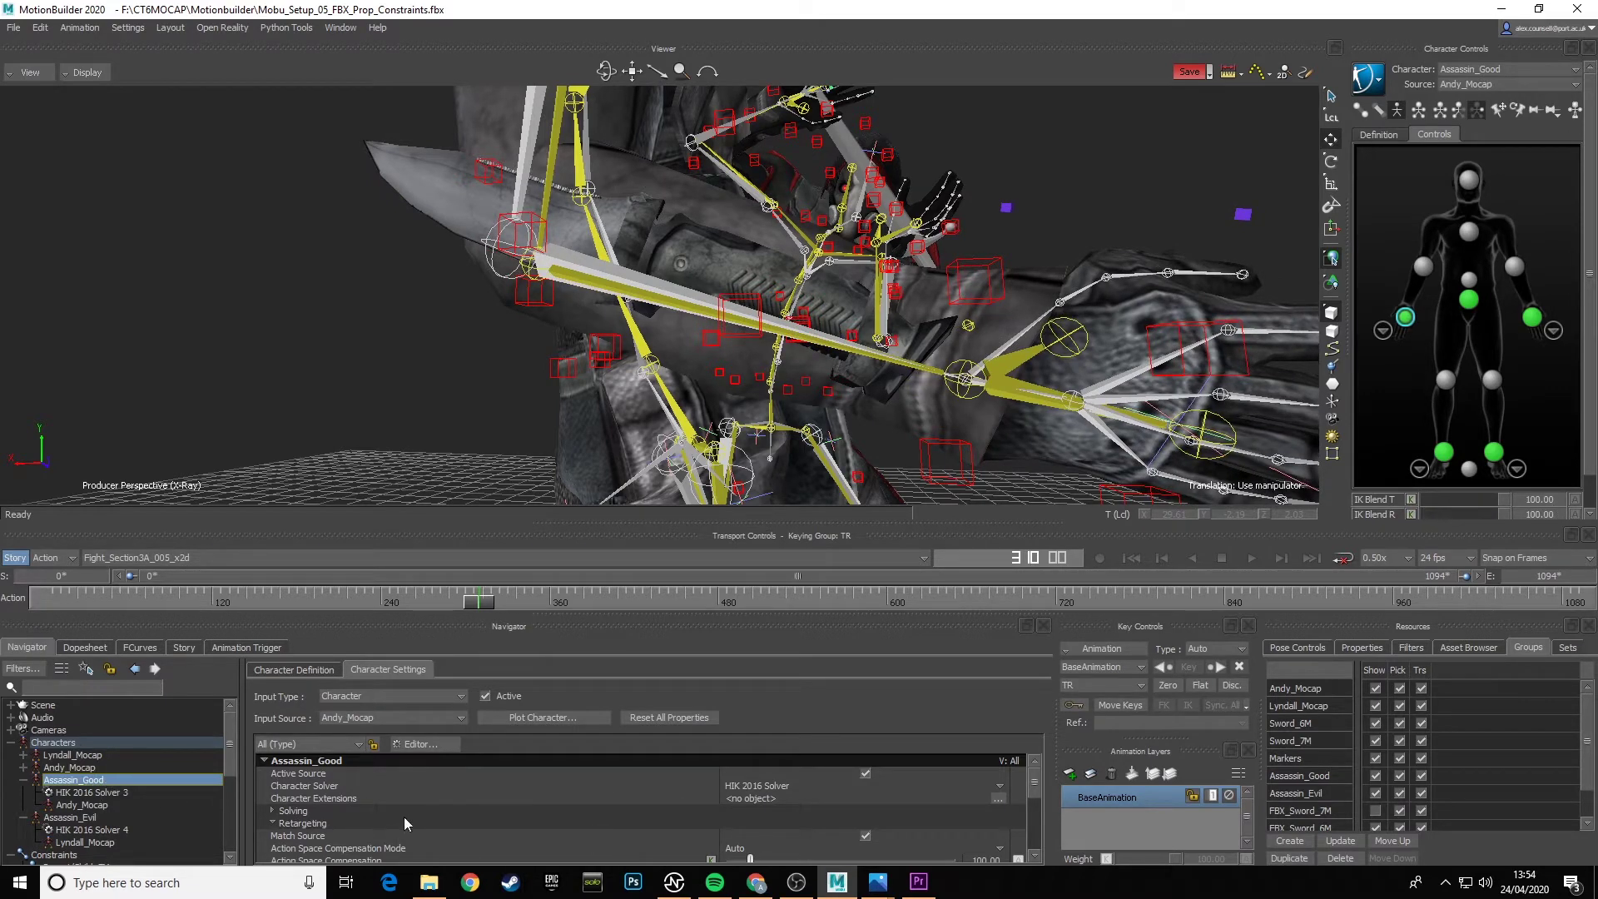
- Switch the controlled character to Assassin_Evil and set its left wrist's IK Blend T and IK Blend R to 100
ctrl+shift+drag(1059, 363, 1068, 381)
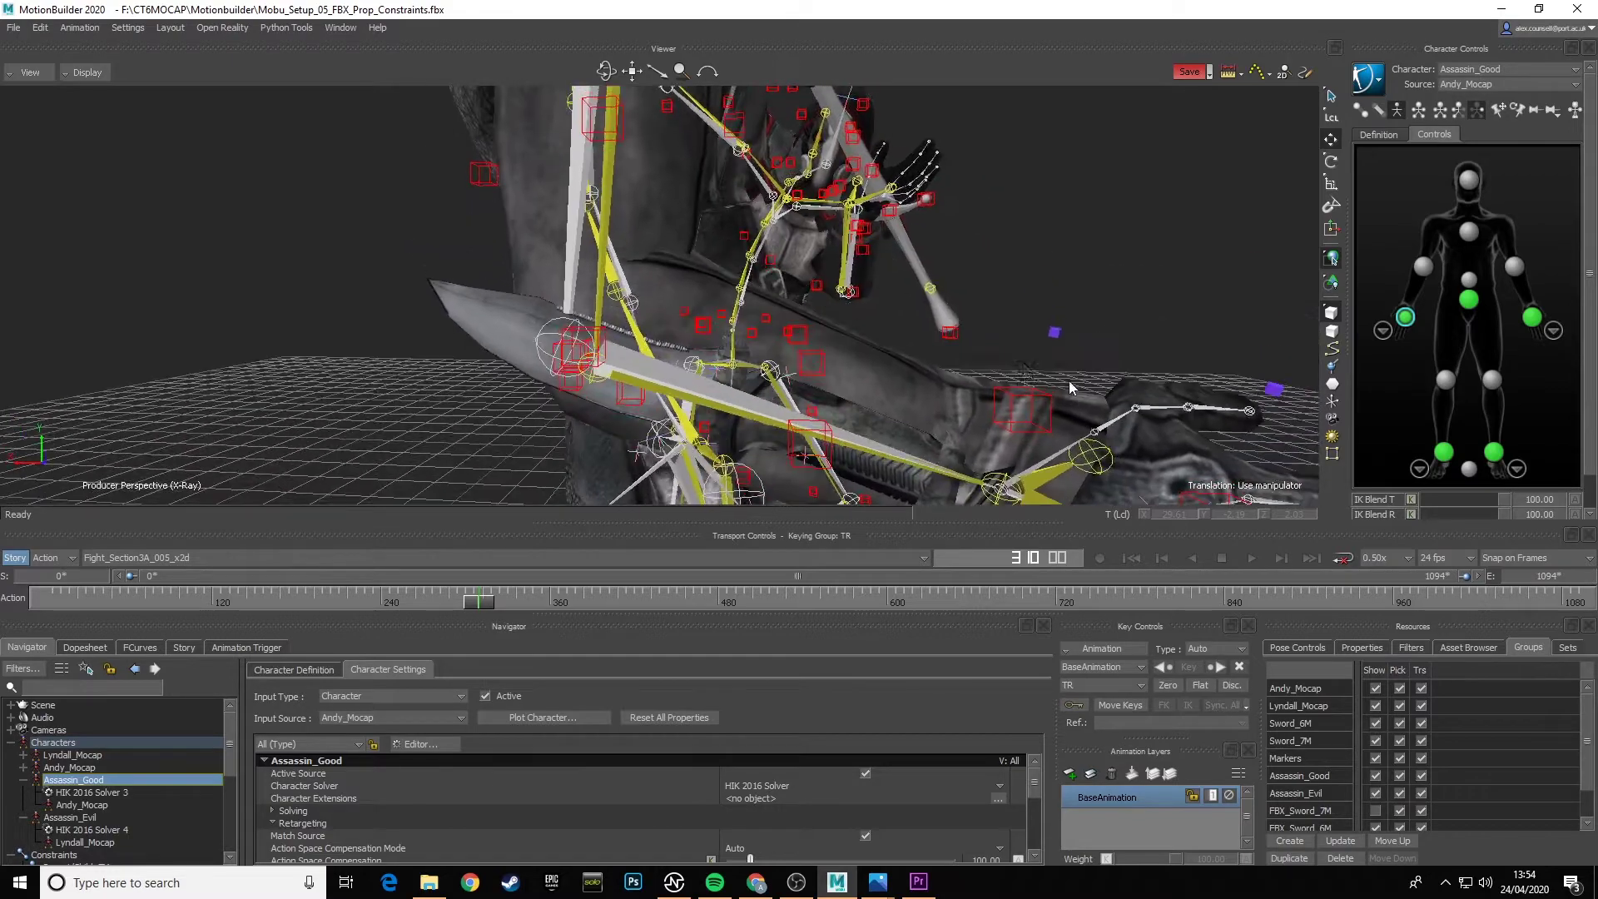
mouse_move(613, 348)
ctrl+shift+mouse_down()
mouse_move(561, 343)
mouse_move(607, 345)
ctrl+shift+mouse_up()
shift+drag(767, 252, 625, 387)
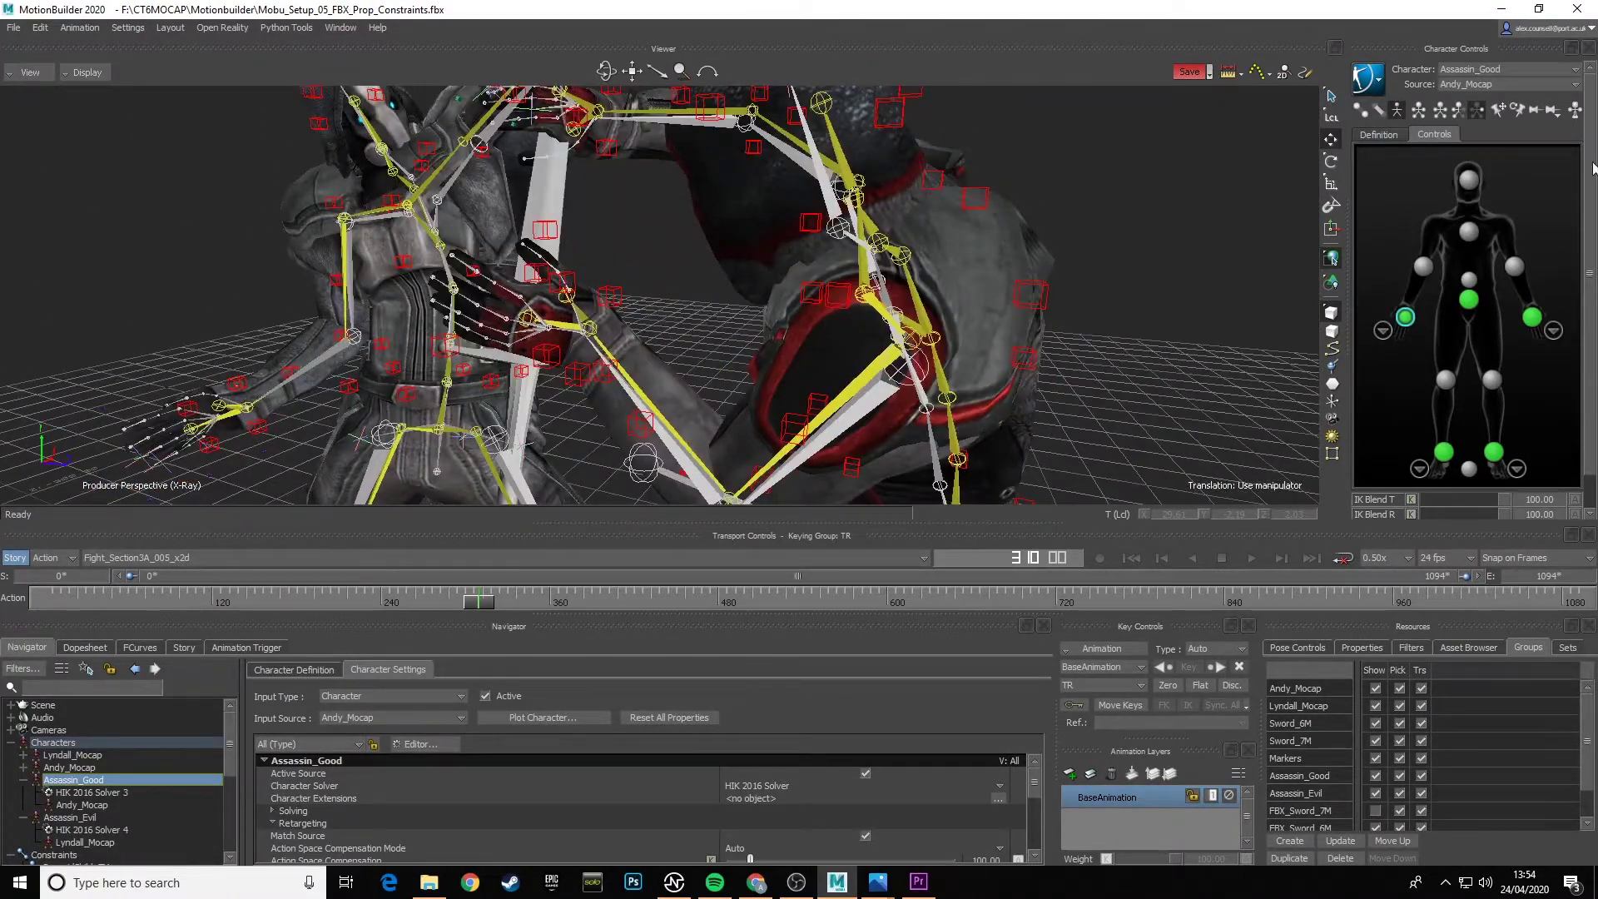
click(1522, 66)
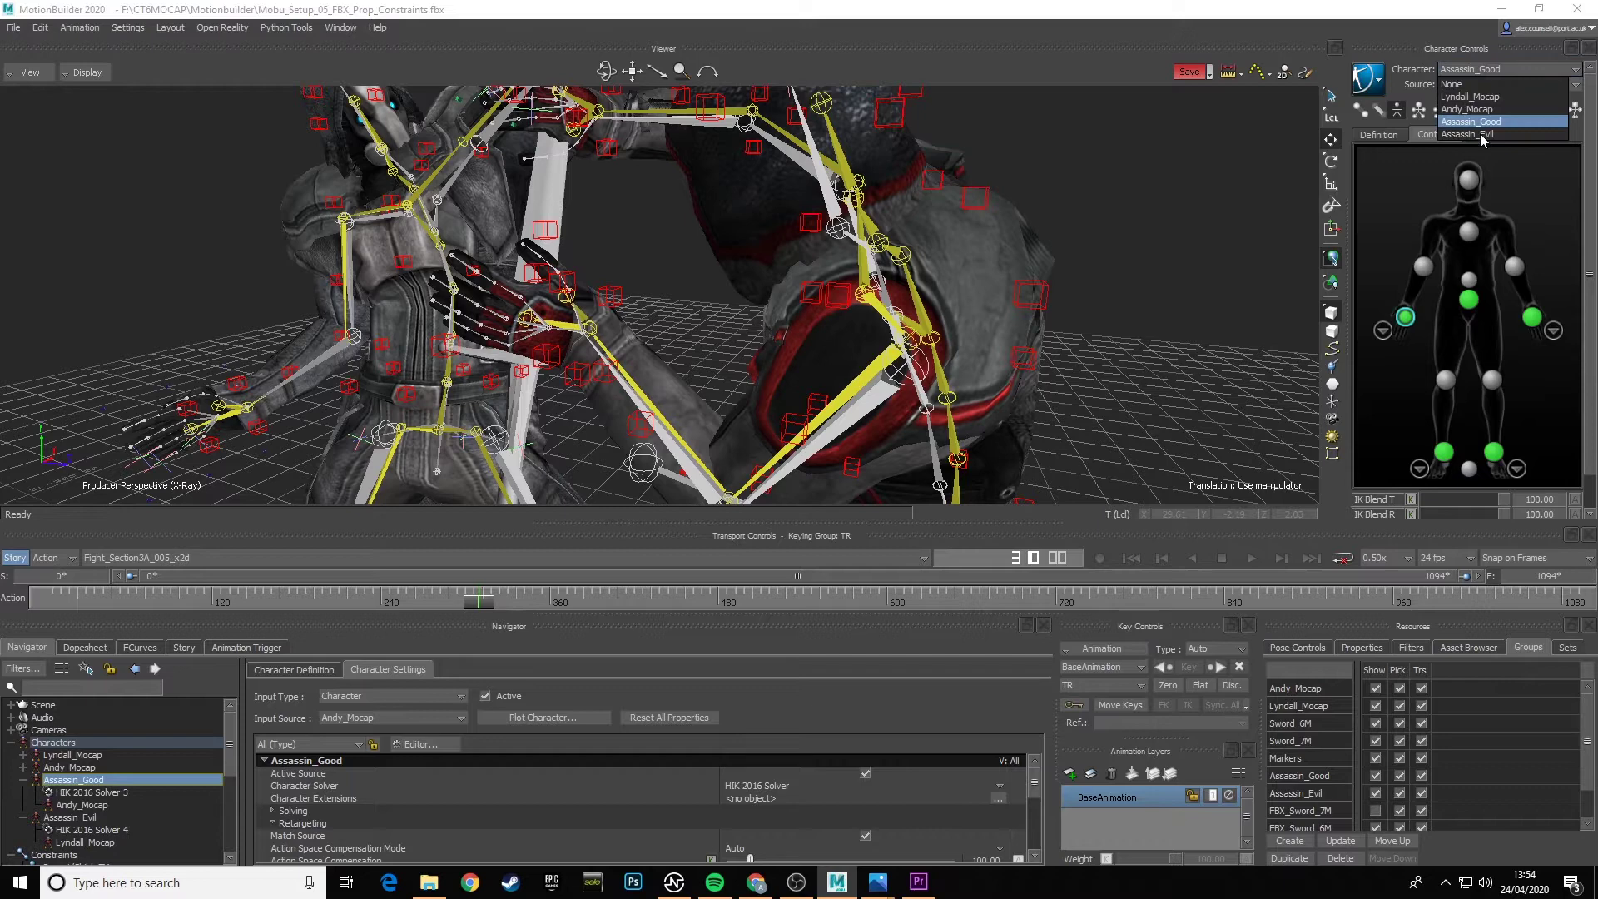
click(1482, 134)
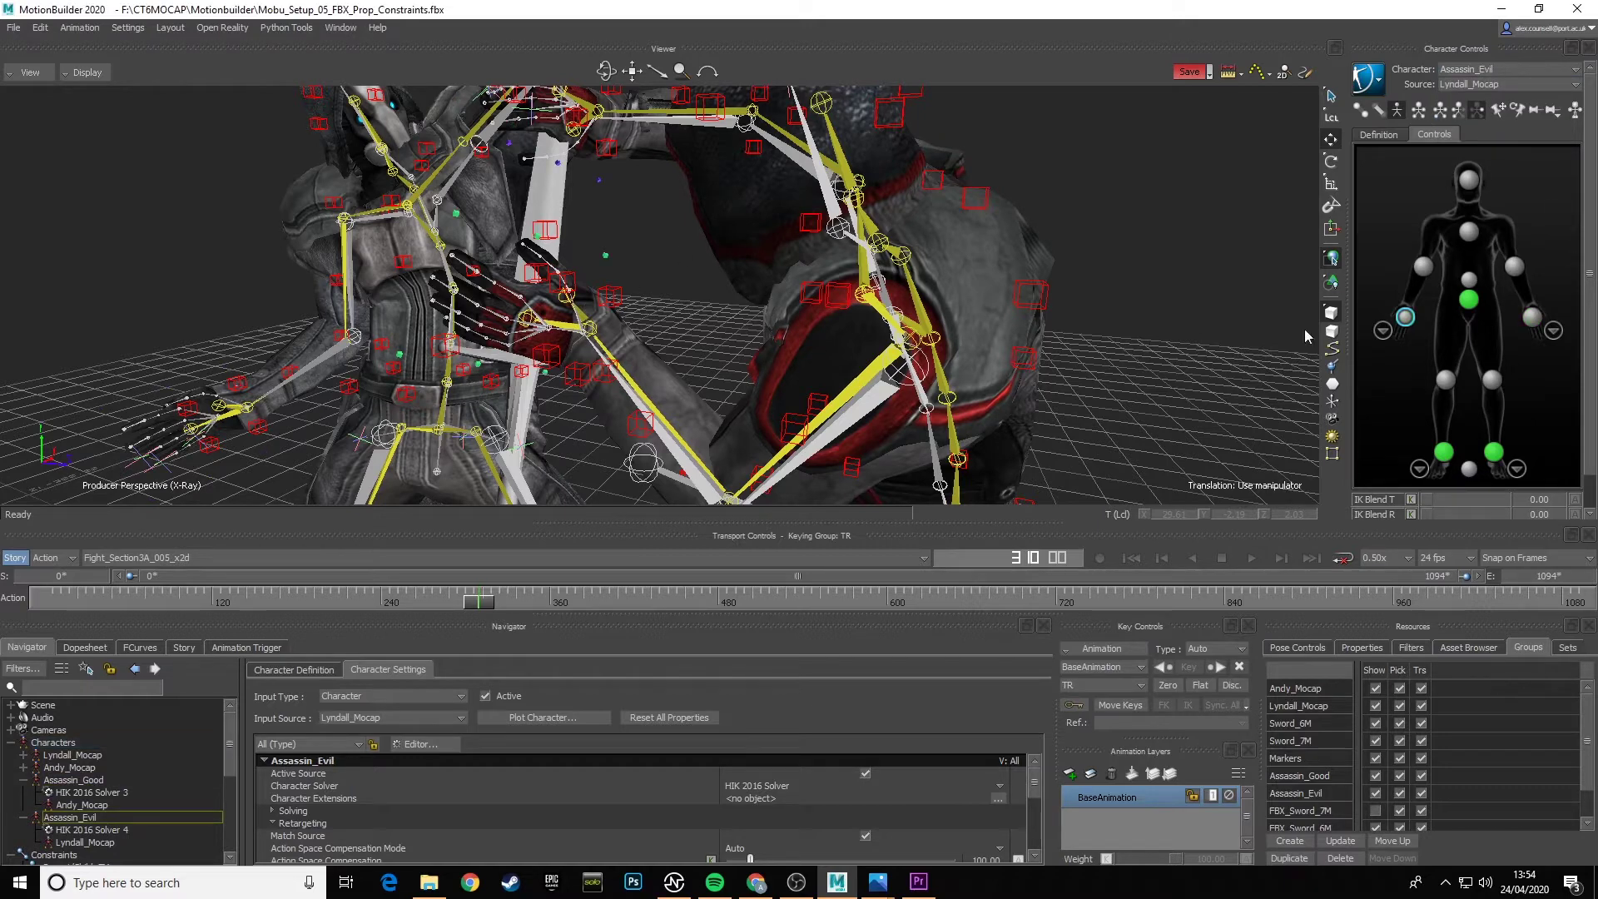
click(1530, 320)
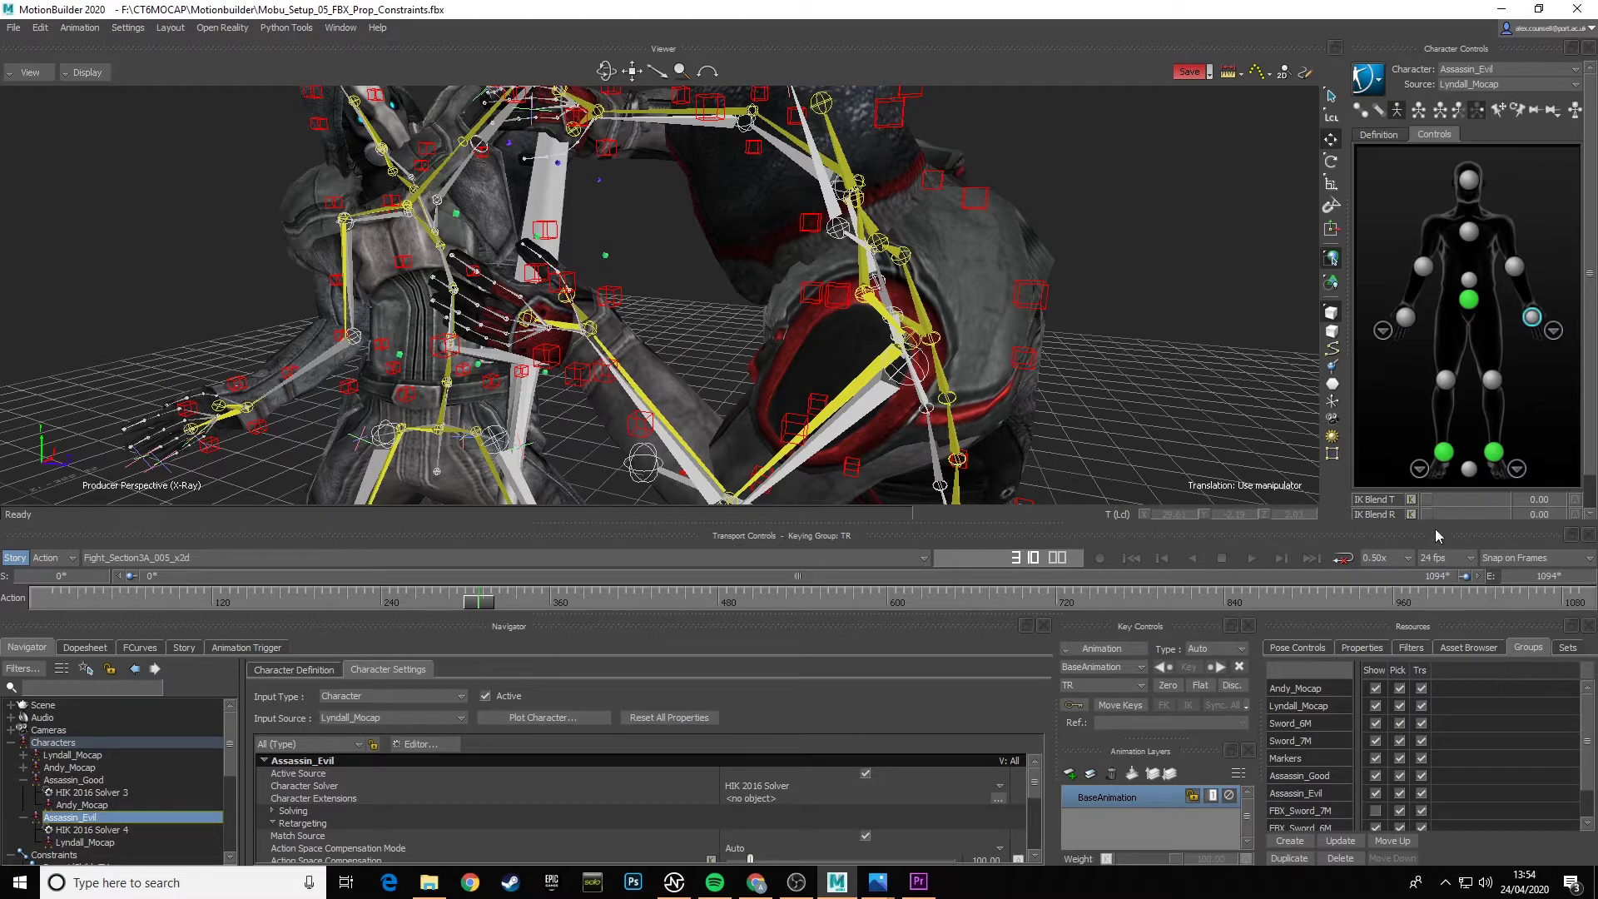
drag(1426, 497, 1456, 516)
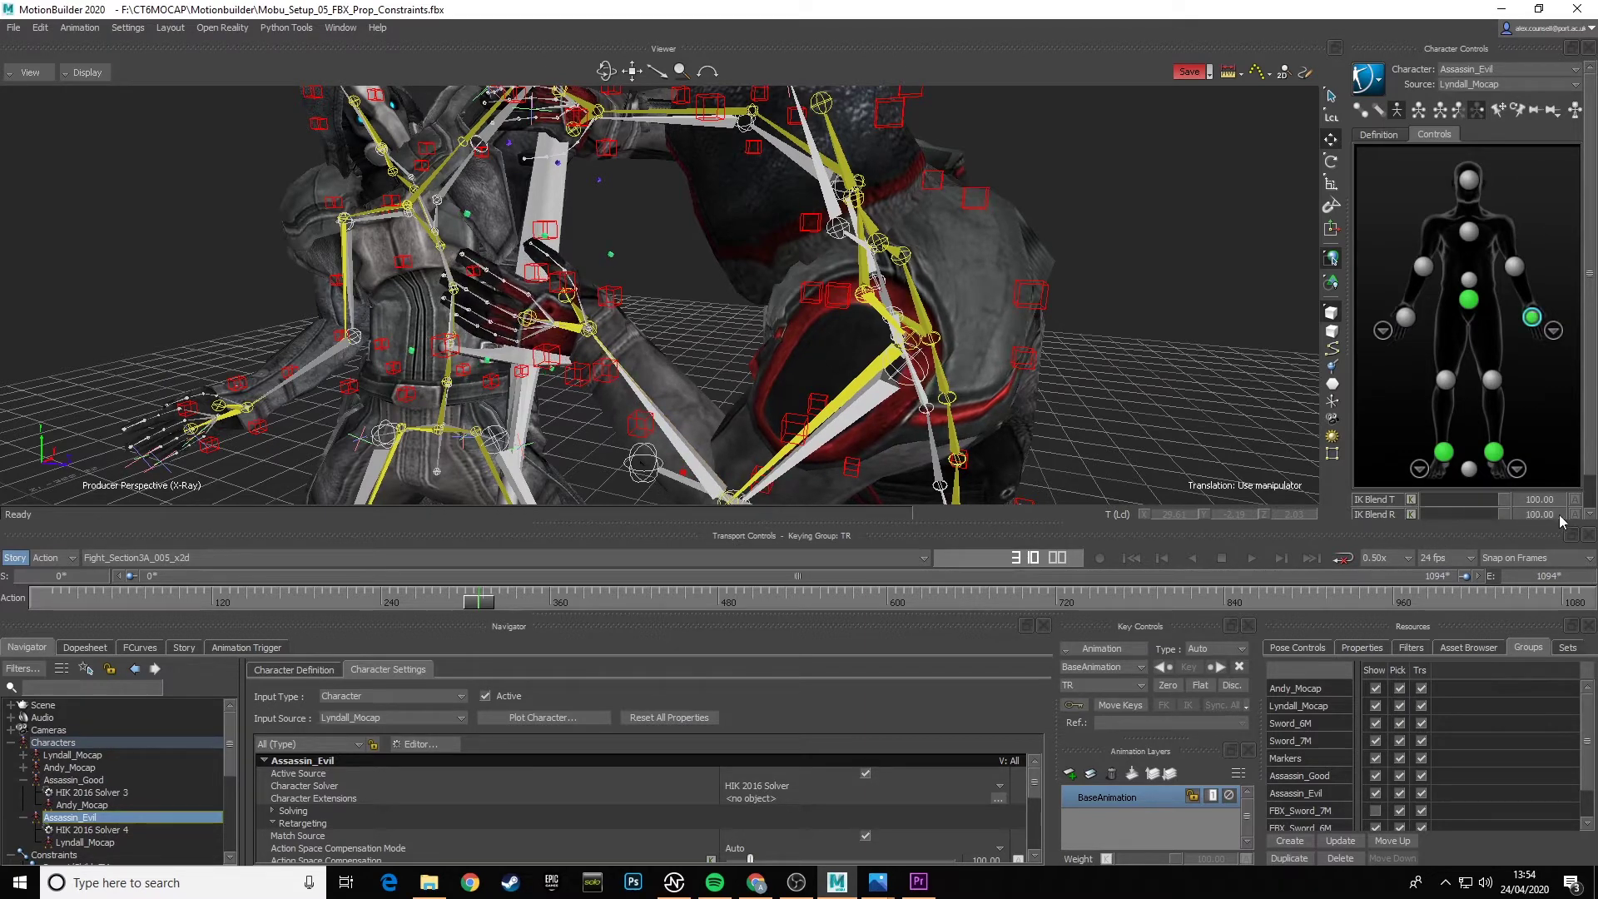
- Set the IK Blend T and IK Blend R of Assassin_Evil's right wrist to 100
mouse_move(887, 398)
ctrl+shift+mouse_down()
mouse_move(805, 378)
mouse_move(932, 361)
mouse_move(943, 338)
mouse_move(972, 348)
mouse_move(868, 368)
mouse_move(819, 421)
mouse_move(780, 427)
mouse_move(921, 402)
mouse_move(900, 408)
mouse_move(881, 377)
mouse_move(855, 406)
mouse_move(907, 412)
ctrl+shift+mouse_up()
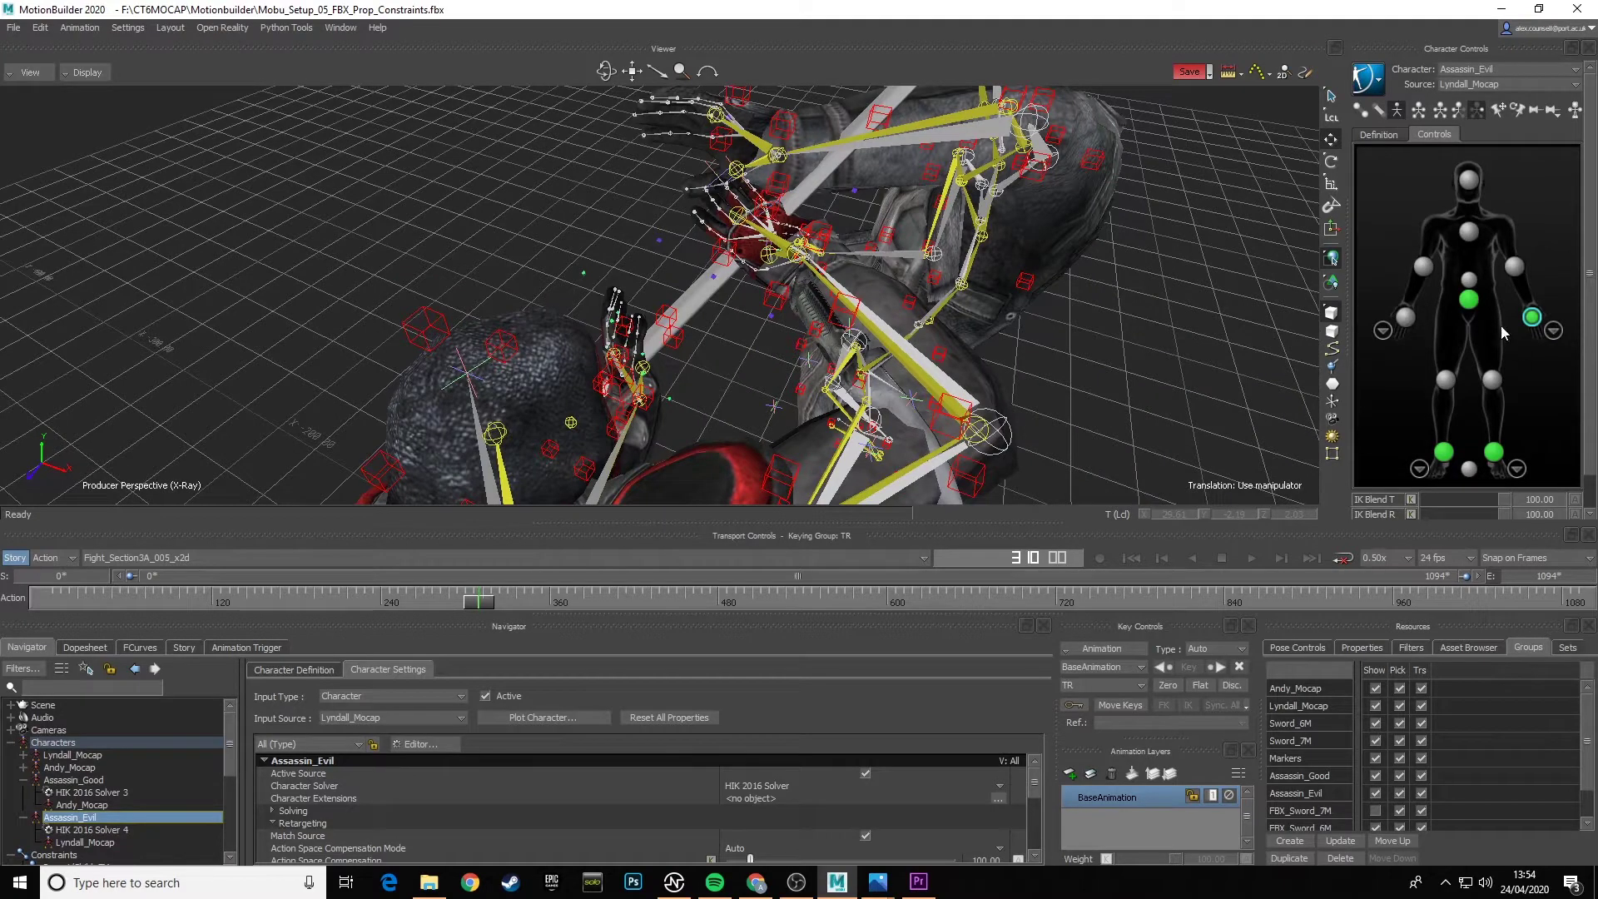
click(1403, 322)
drag(1428, 501, 1551, 498)
drag(1426, 512, 1566, 504)
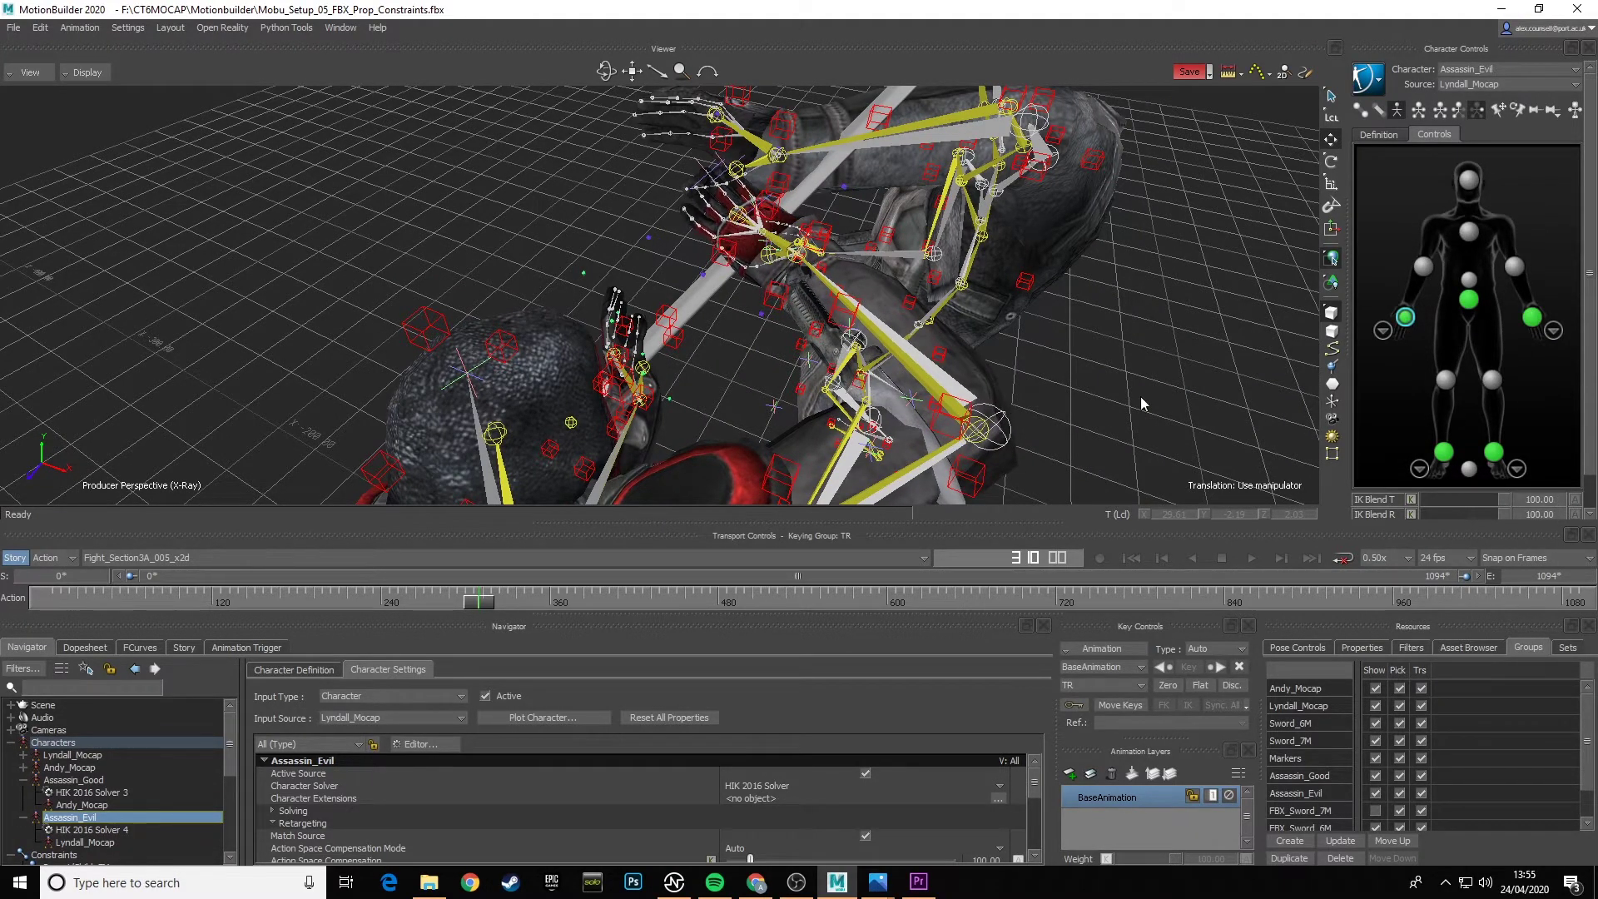
- Try raising the IK Blend T of Assassin_Evil's left elbow to 100, inspect the arm and return the value to 0
ctrl+shift+drag(1141, 402, 804, 322)
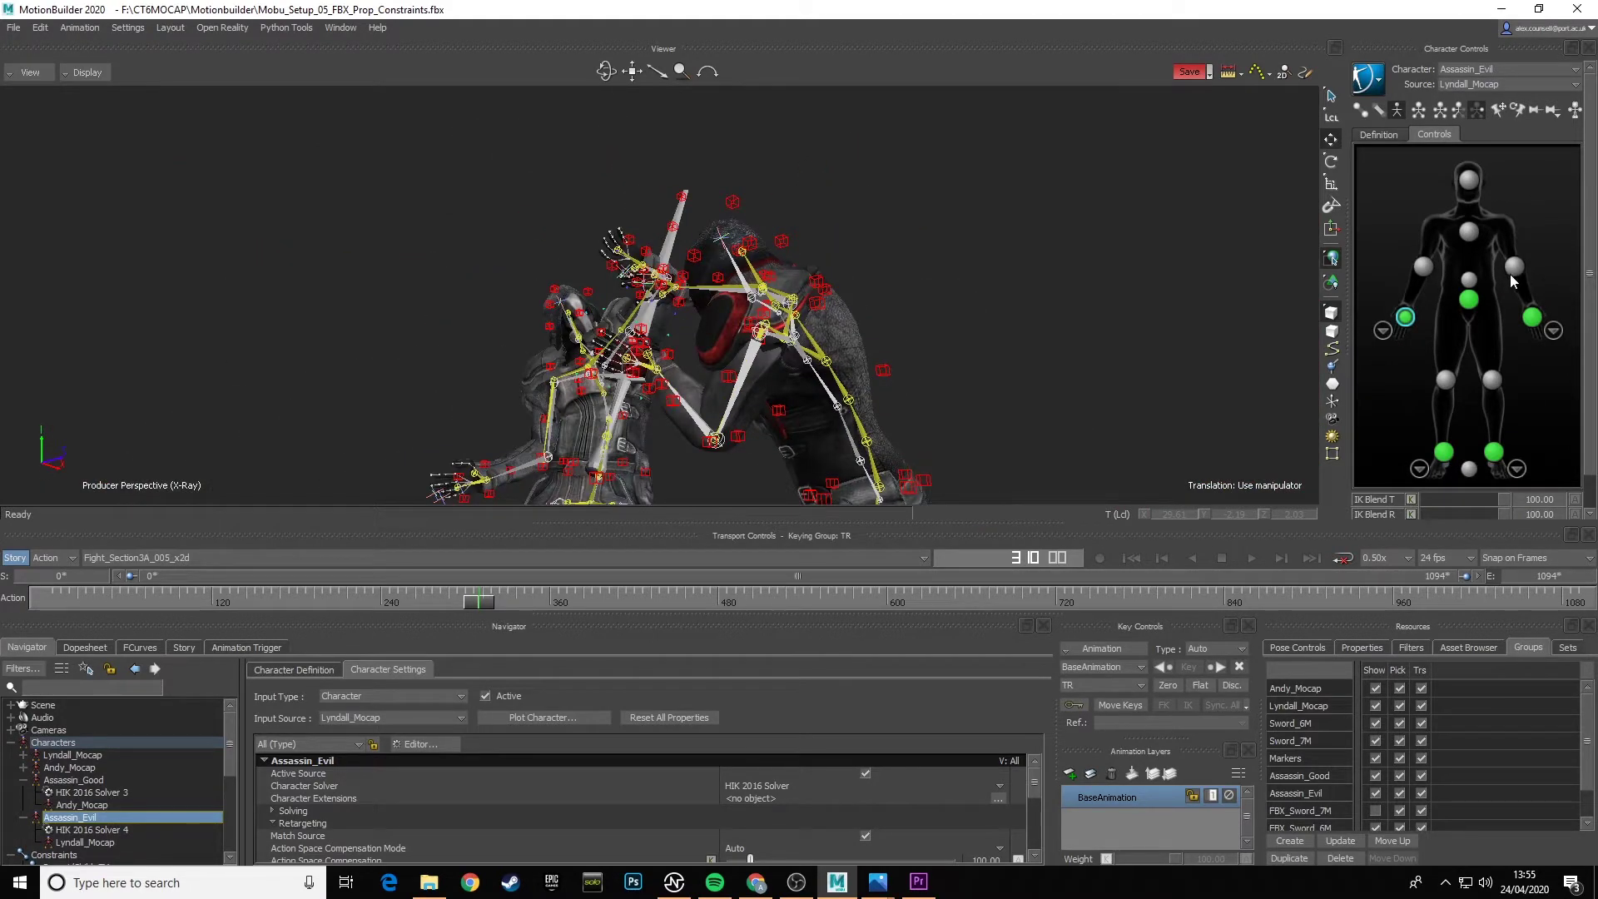
ctrl+shift+drag(1002, 344, 1009, 358)
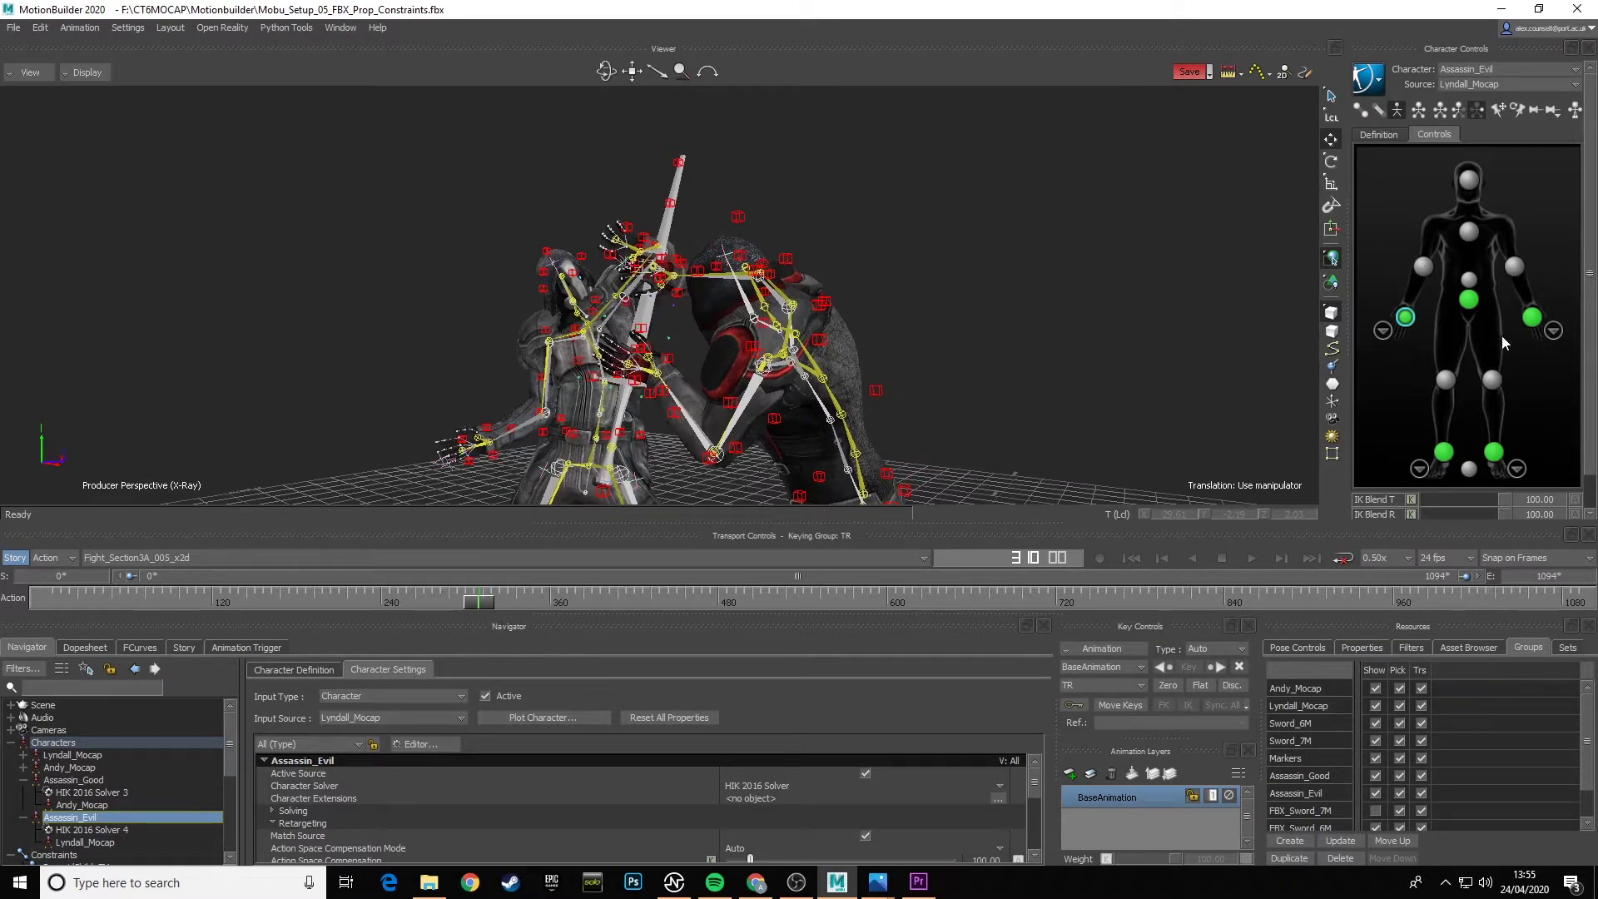
click(1514, 270)
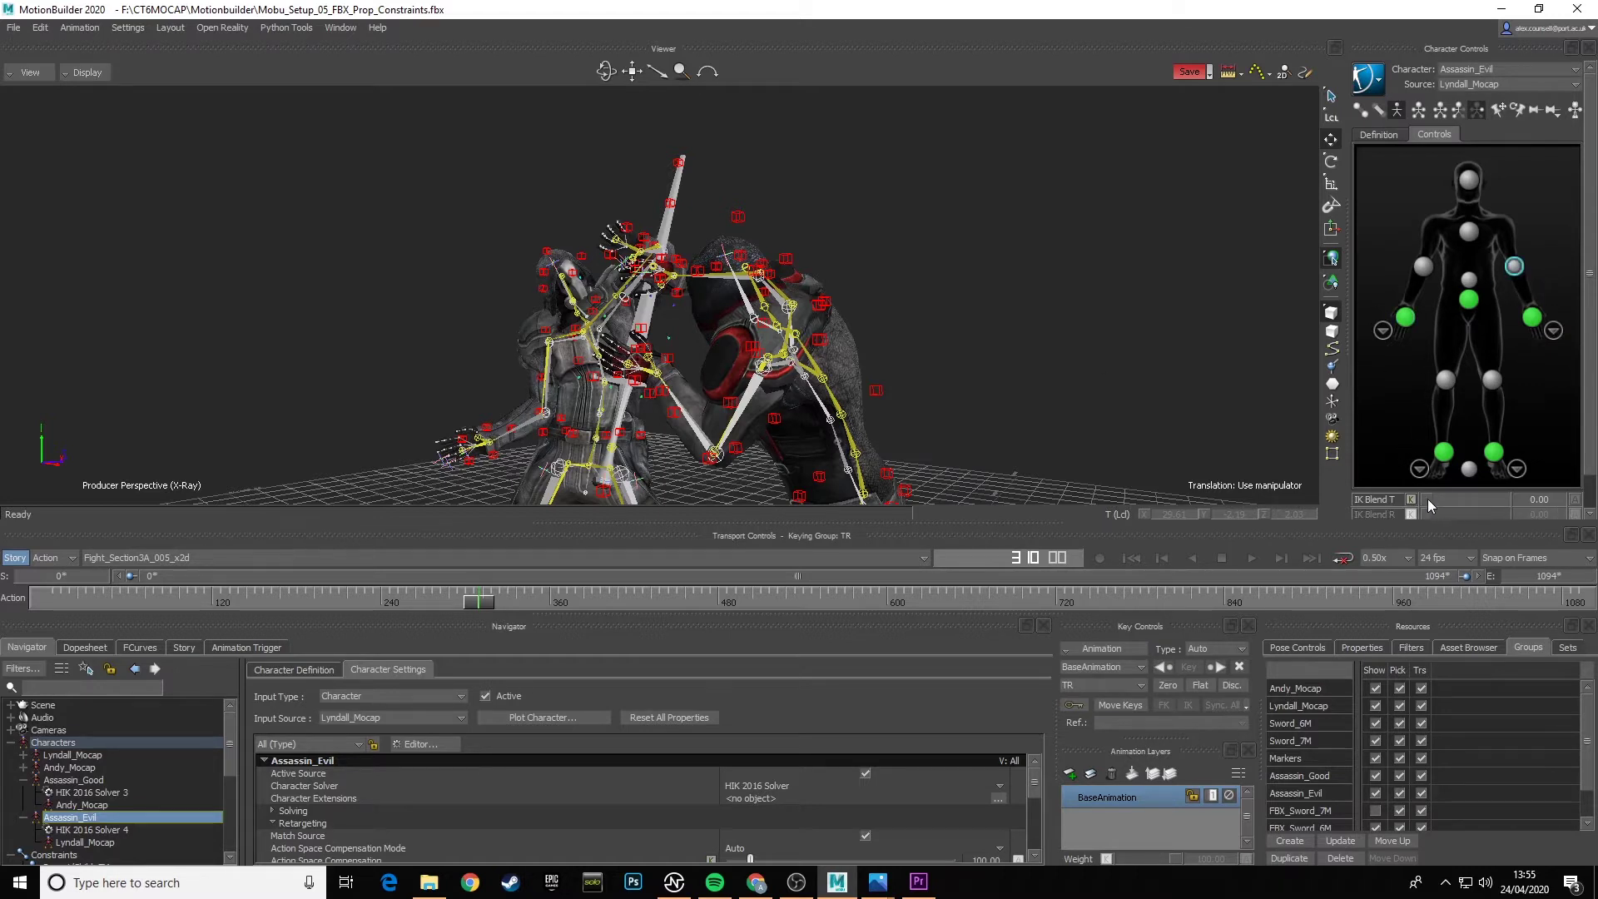
mouse_move(1428, 499)
mouse_down()
mouse_move(1503, 500)
mouse_move(1442, 502)
mouse_up()
ctrl+drag(812, 445, 784, 304)
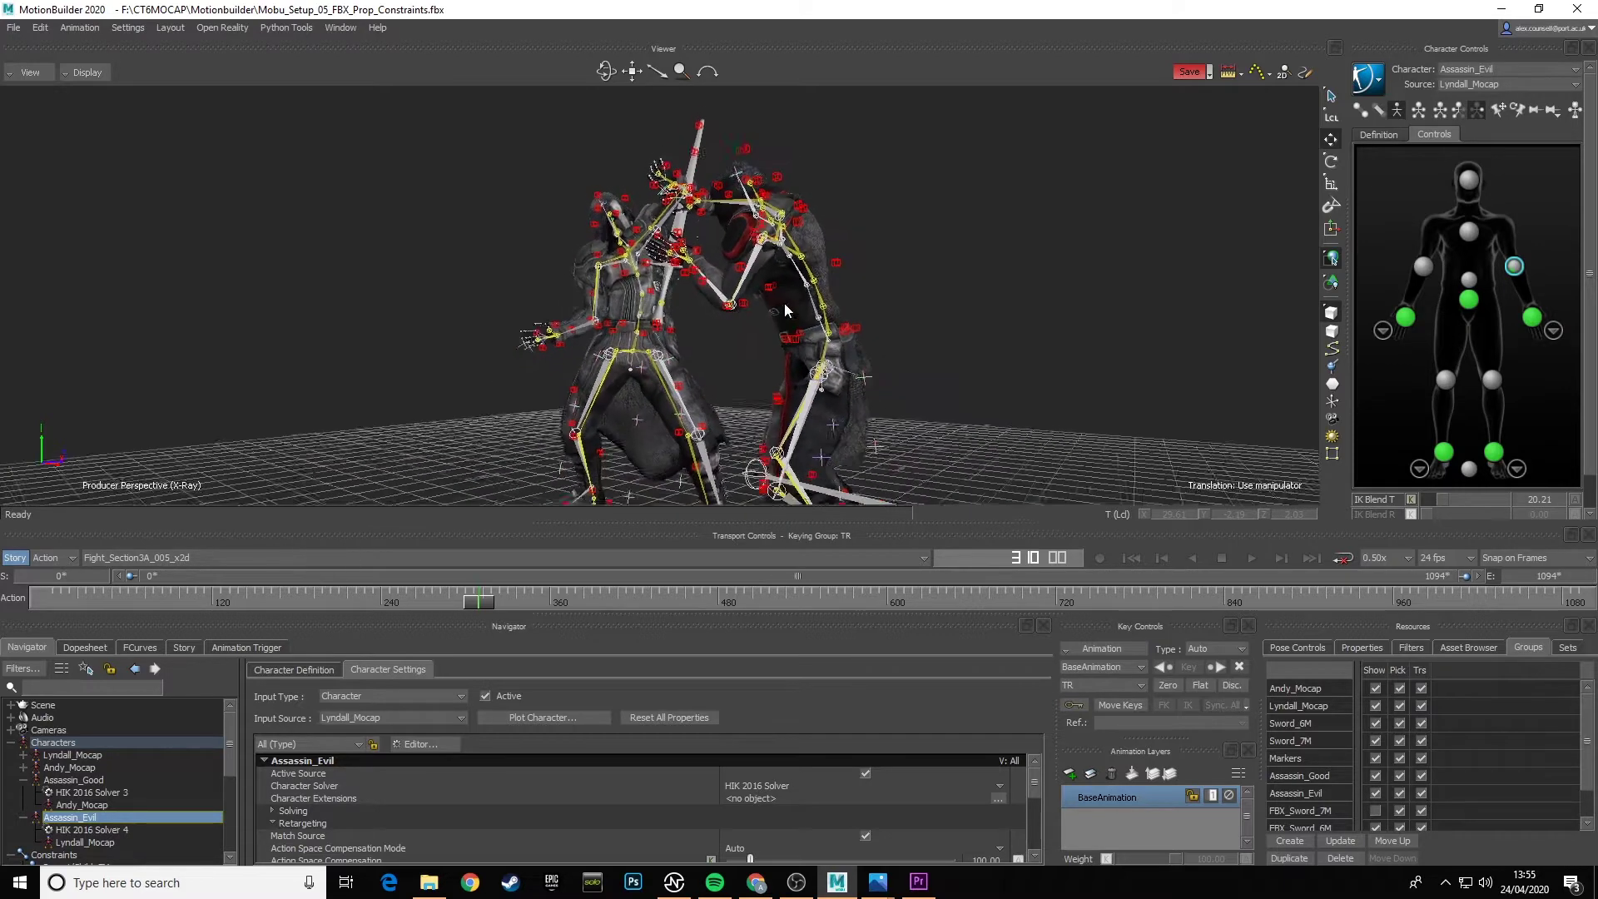
scroll(784, 303, up, 3)
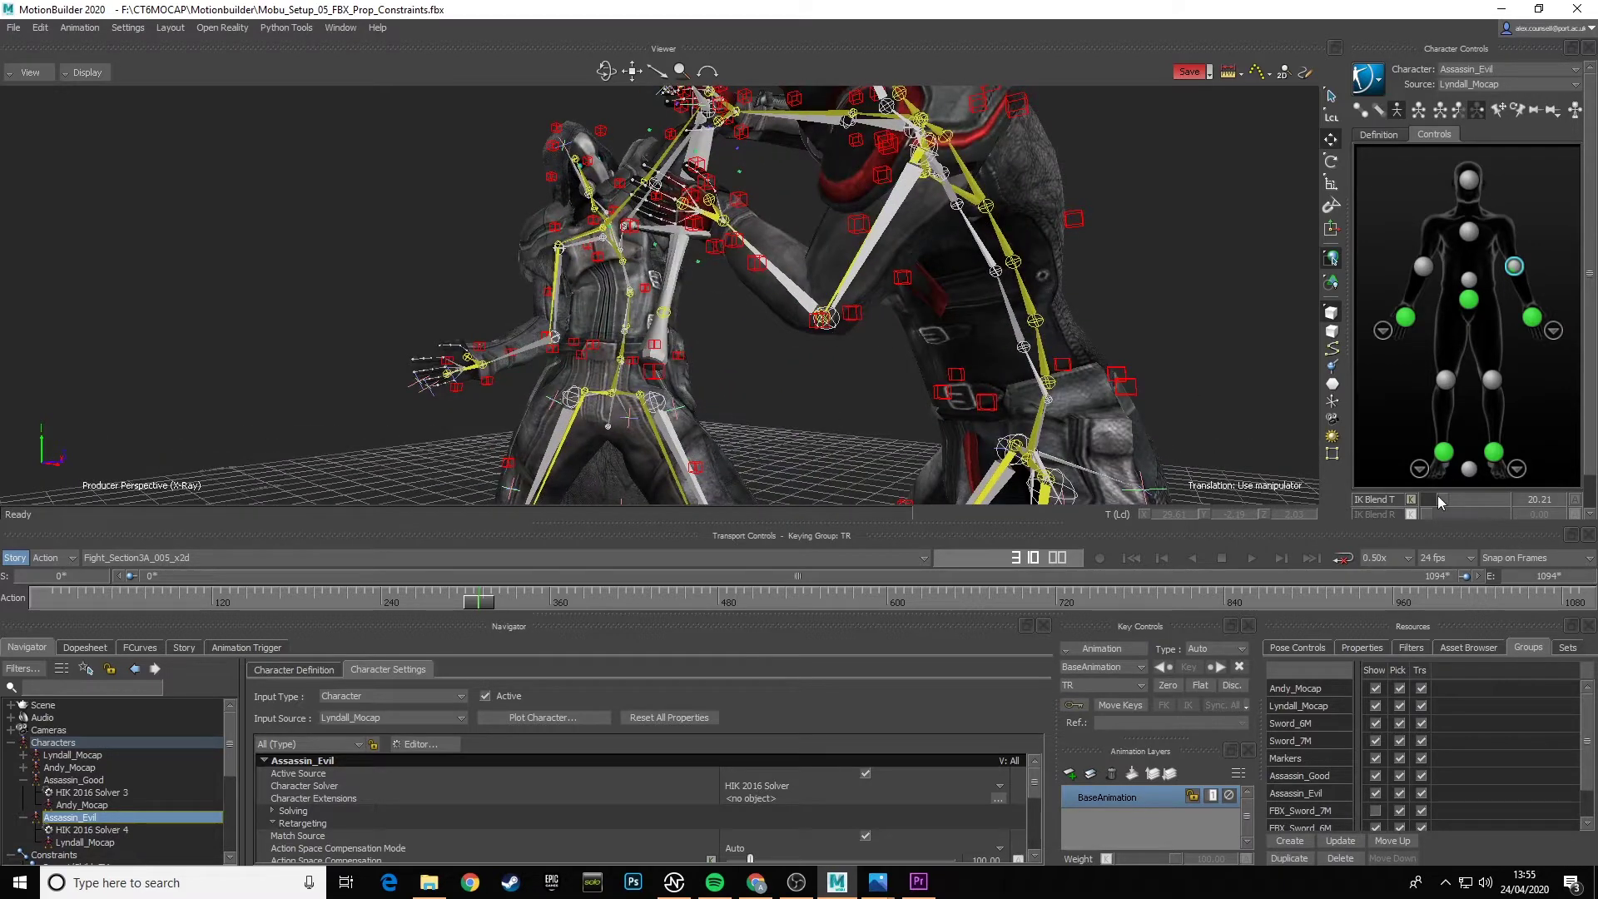
drag(1440, 497, 1490, 491)
ctrl+shift+drag(780, 300, 808, 309)
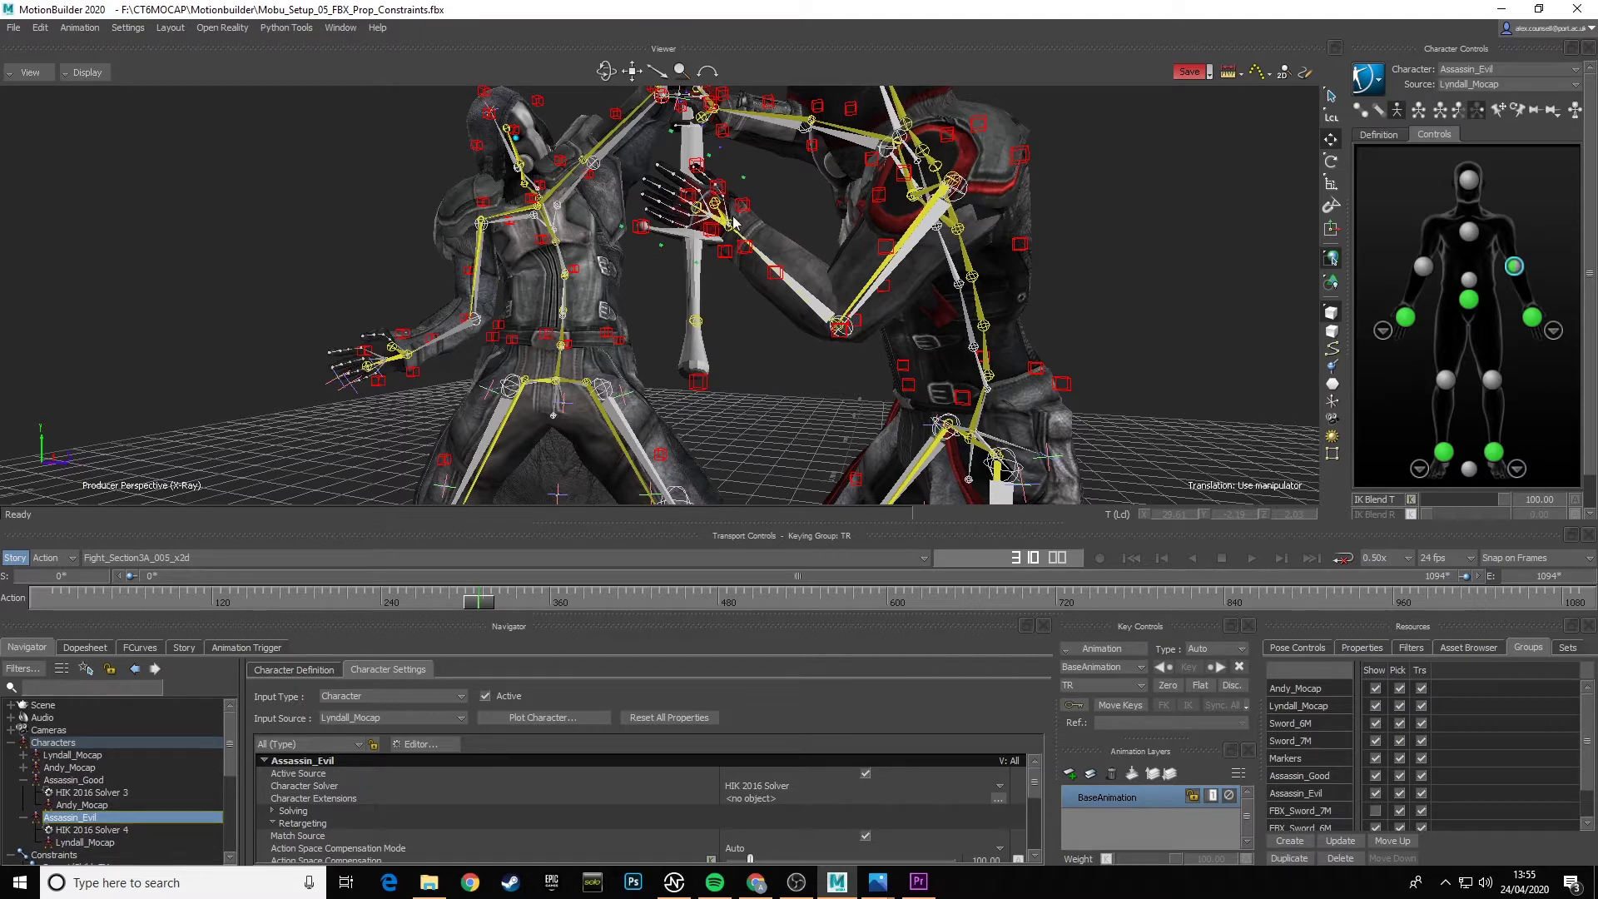
drag(1507, 506, 1415, 506)
- Select Assassin_Evil's right elbow effector, examine both characters' arms and try adjusting its IK Blend T
click(1423, 268)
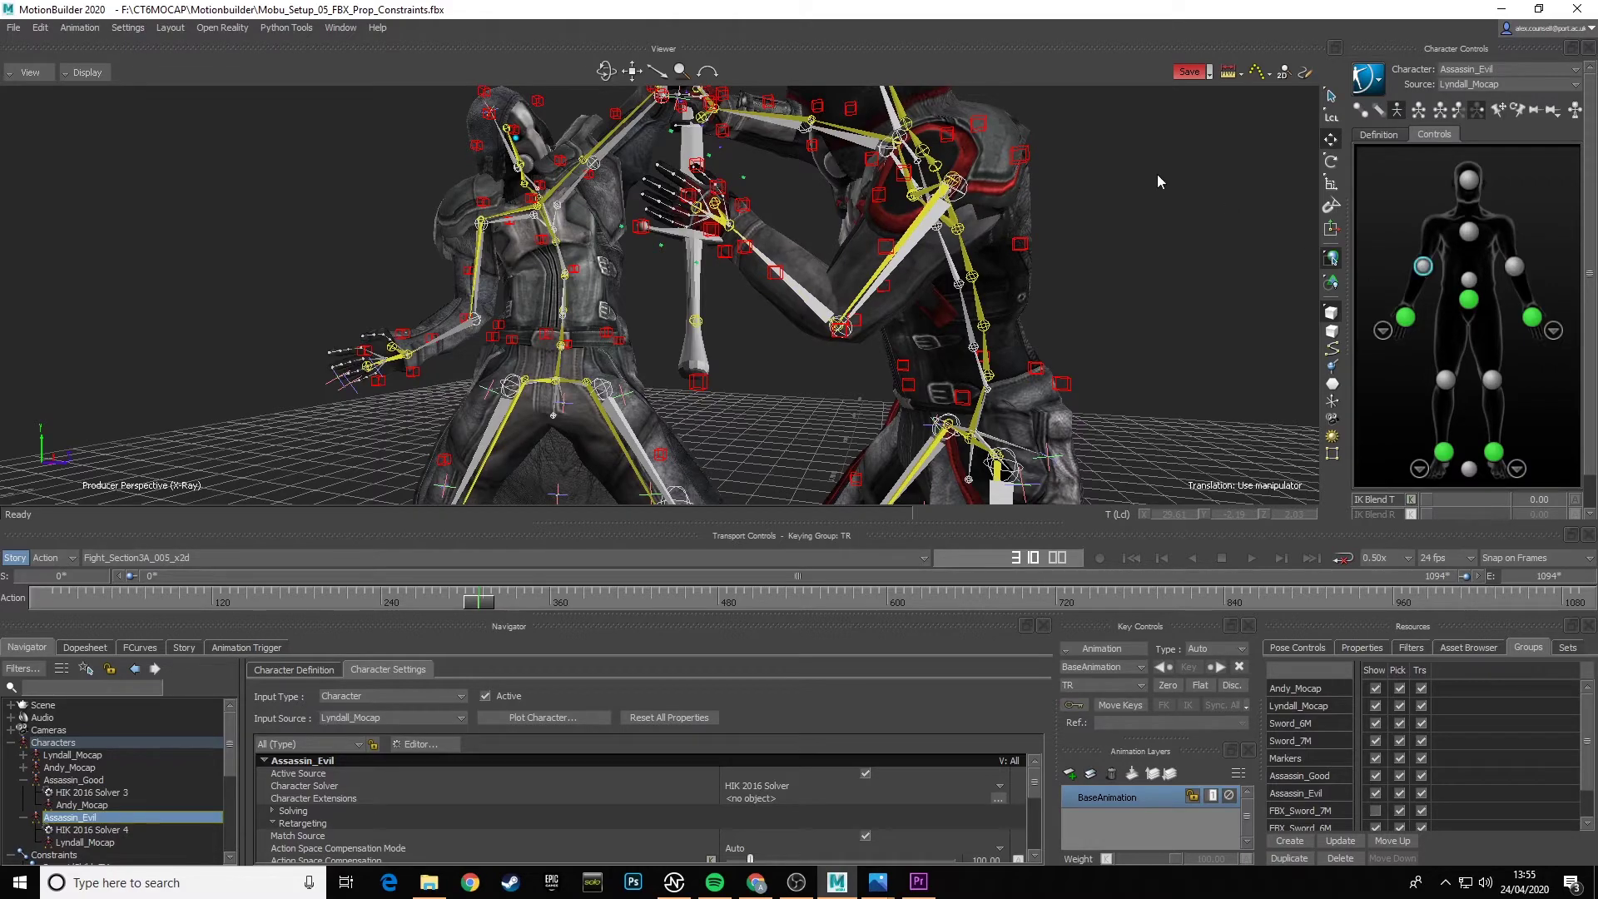
ctrl+shift+drag(1157, 173, 1365, 294)
drag(1021, 316, 798, 293)
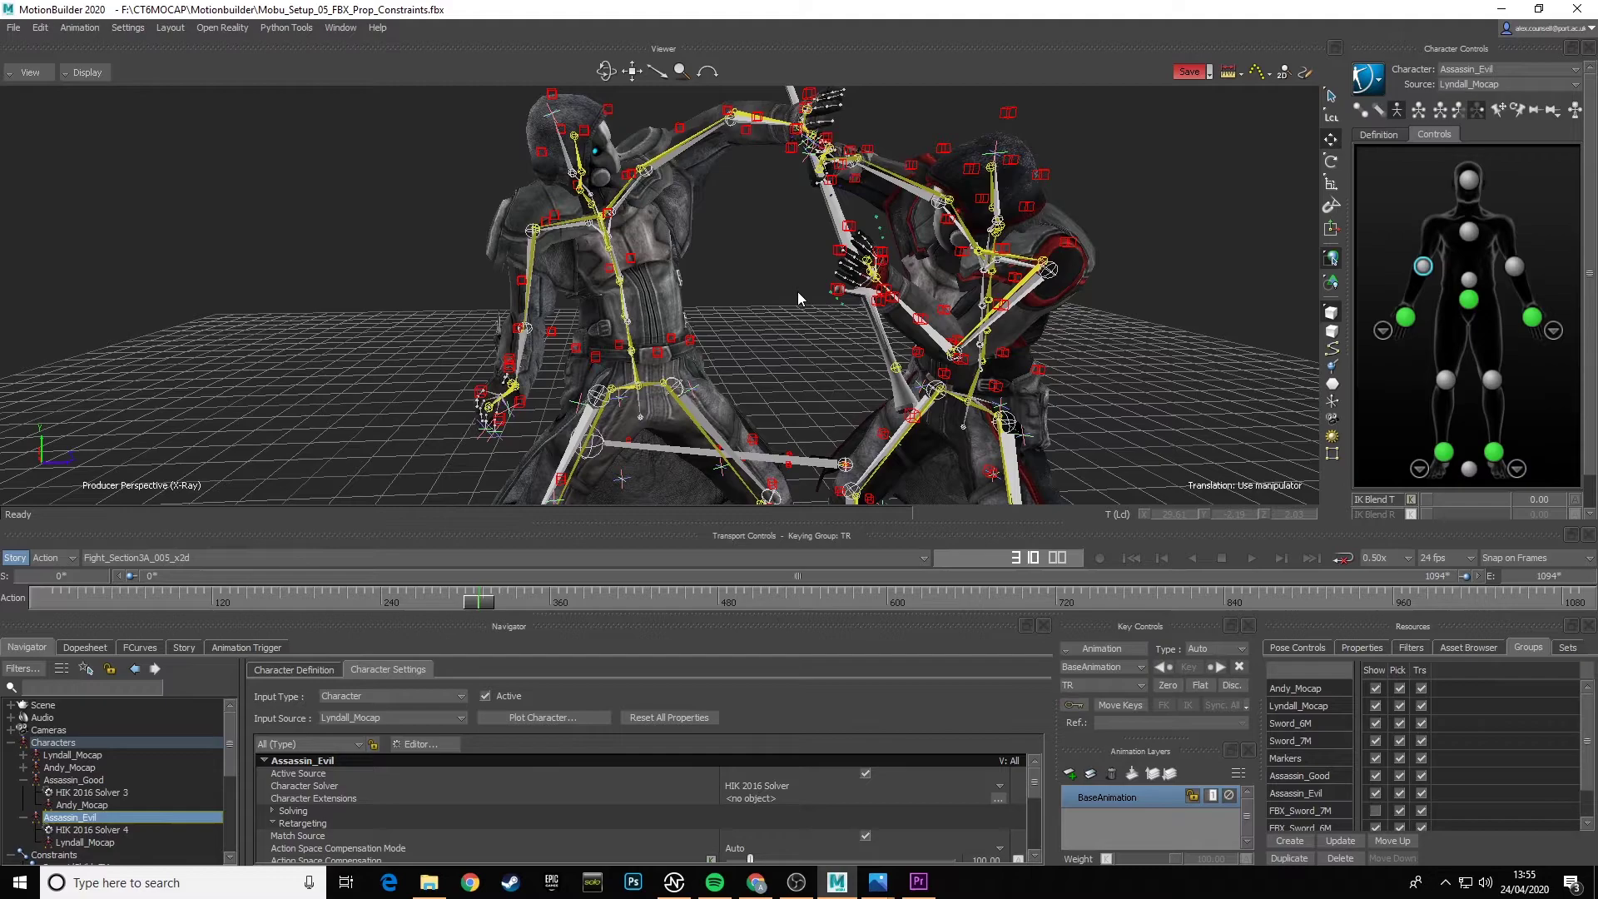
ctrl+shift+drag(922, 220, 940, 309)
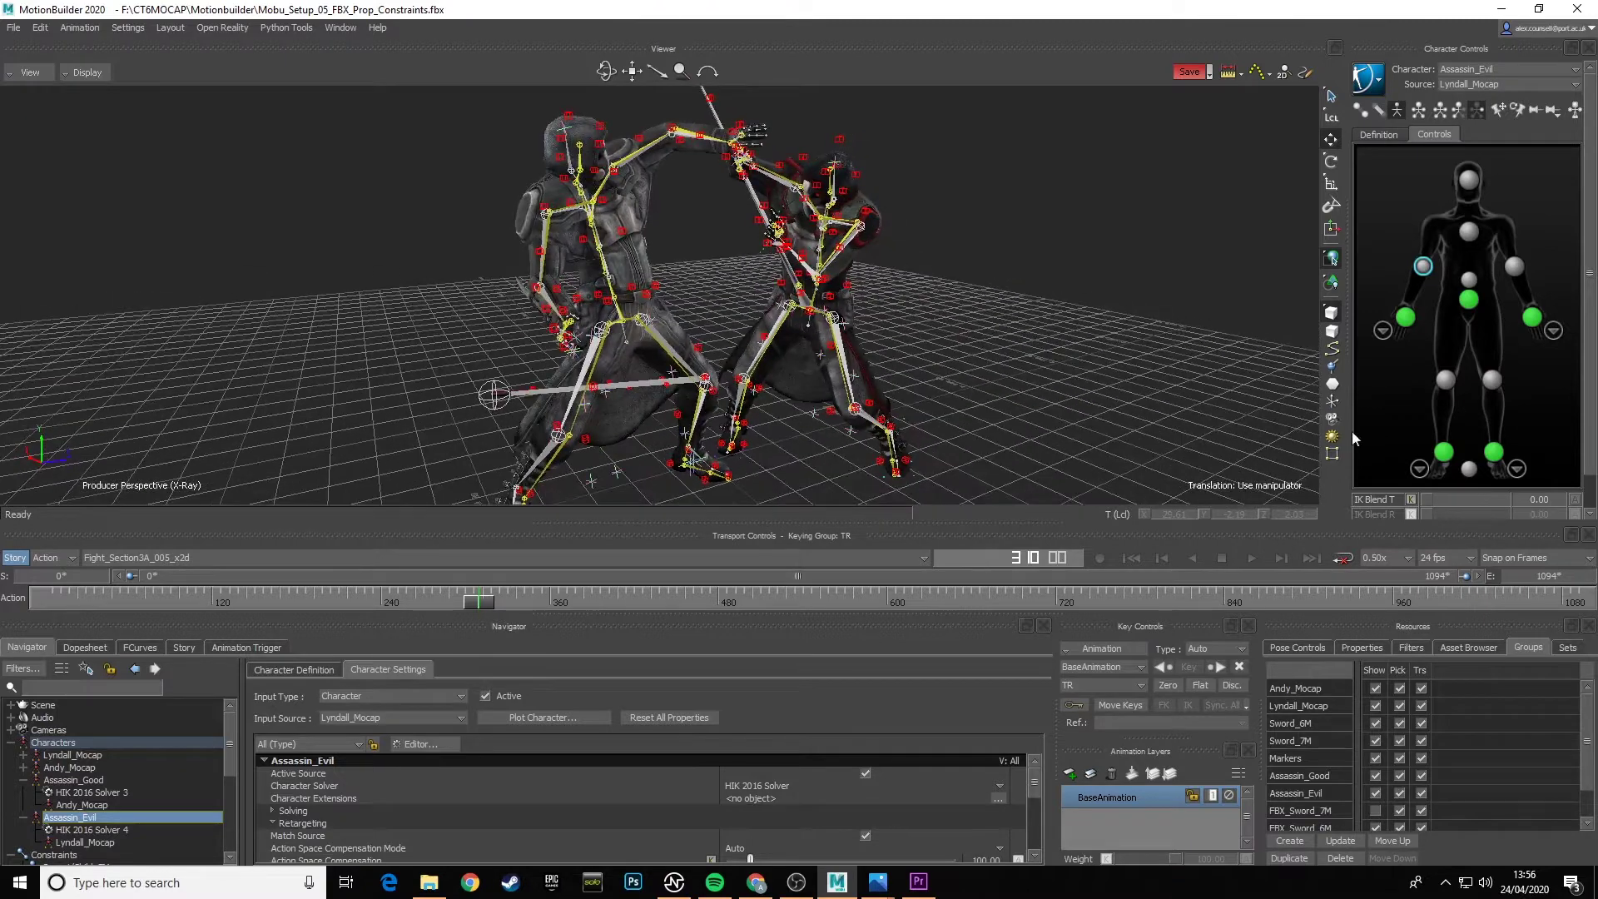
drag(1432, 497, 1377, 491)
- Switch the viewer from X-Ray to Normal display and inspect both assassins' grip on the sword from several angles
ctrl+shift+drag(1010, 309, 1003, 371)
click(85, 77)
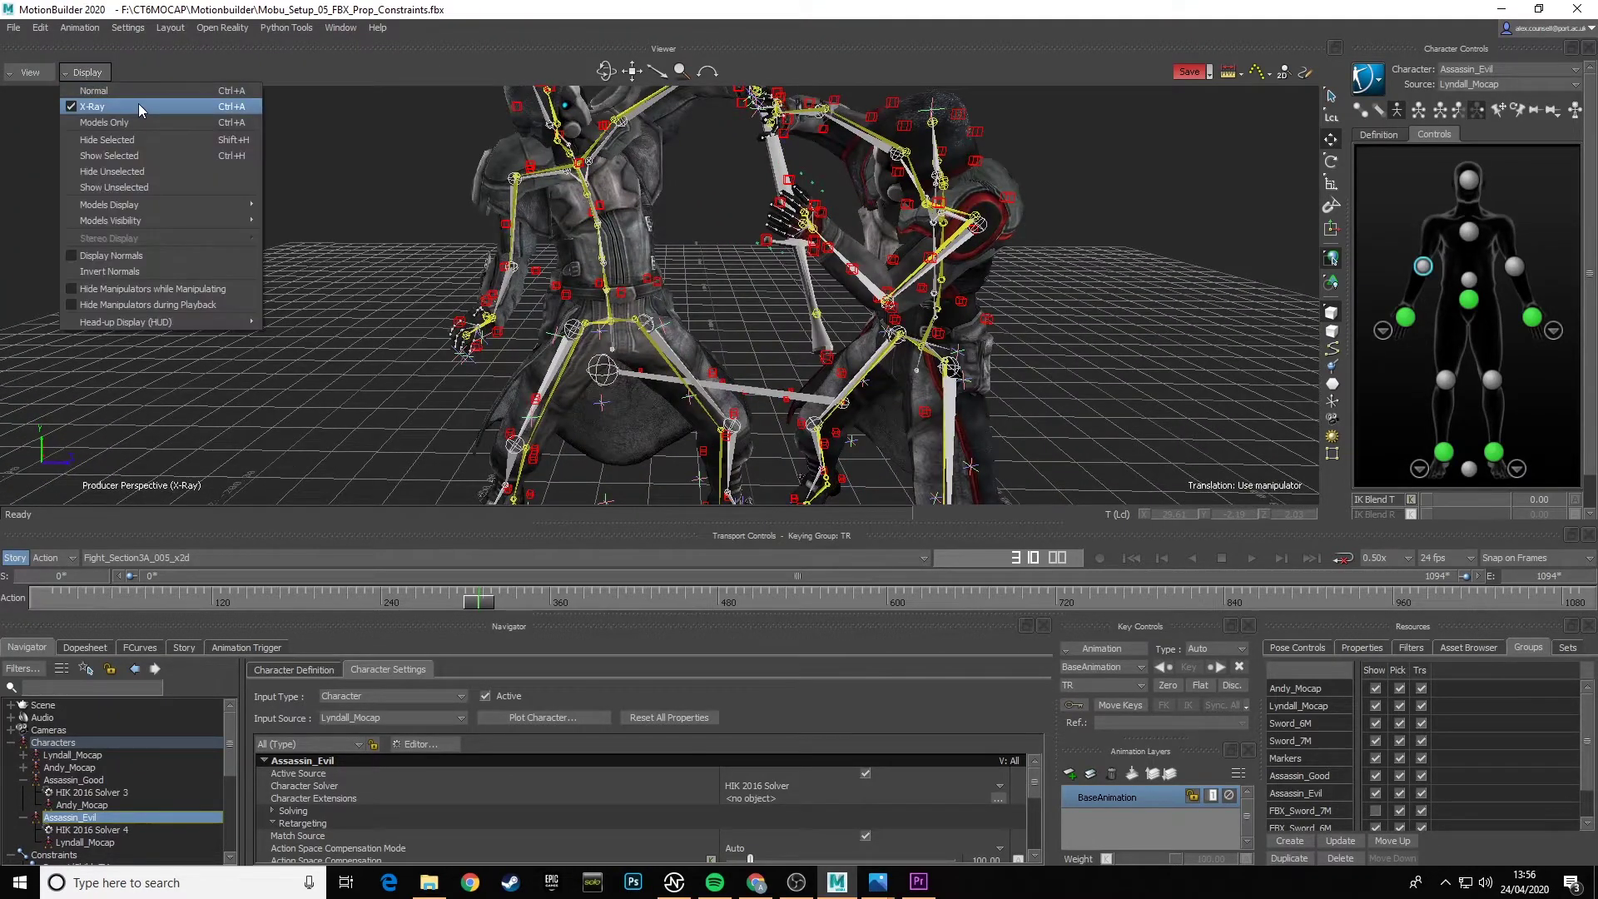
click(127, 90)
ctrl+shift+drag(493, 258, 743, 264)
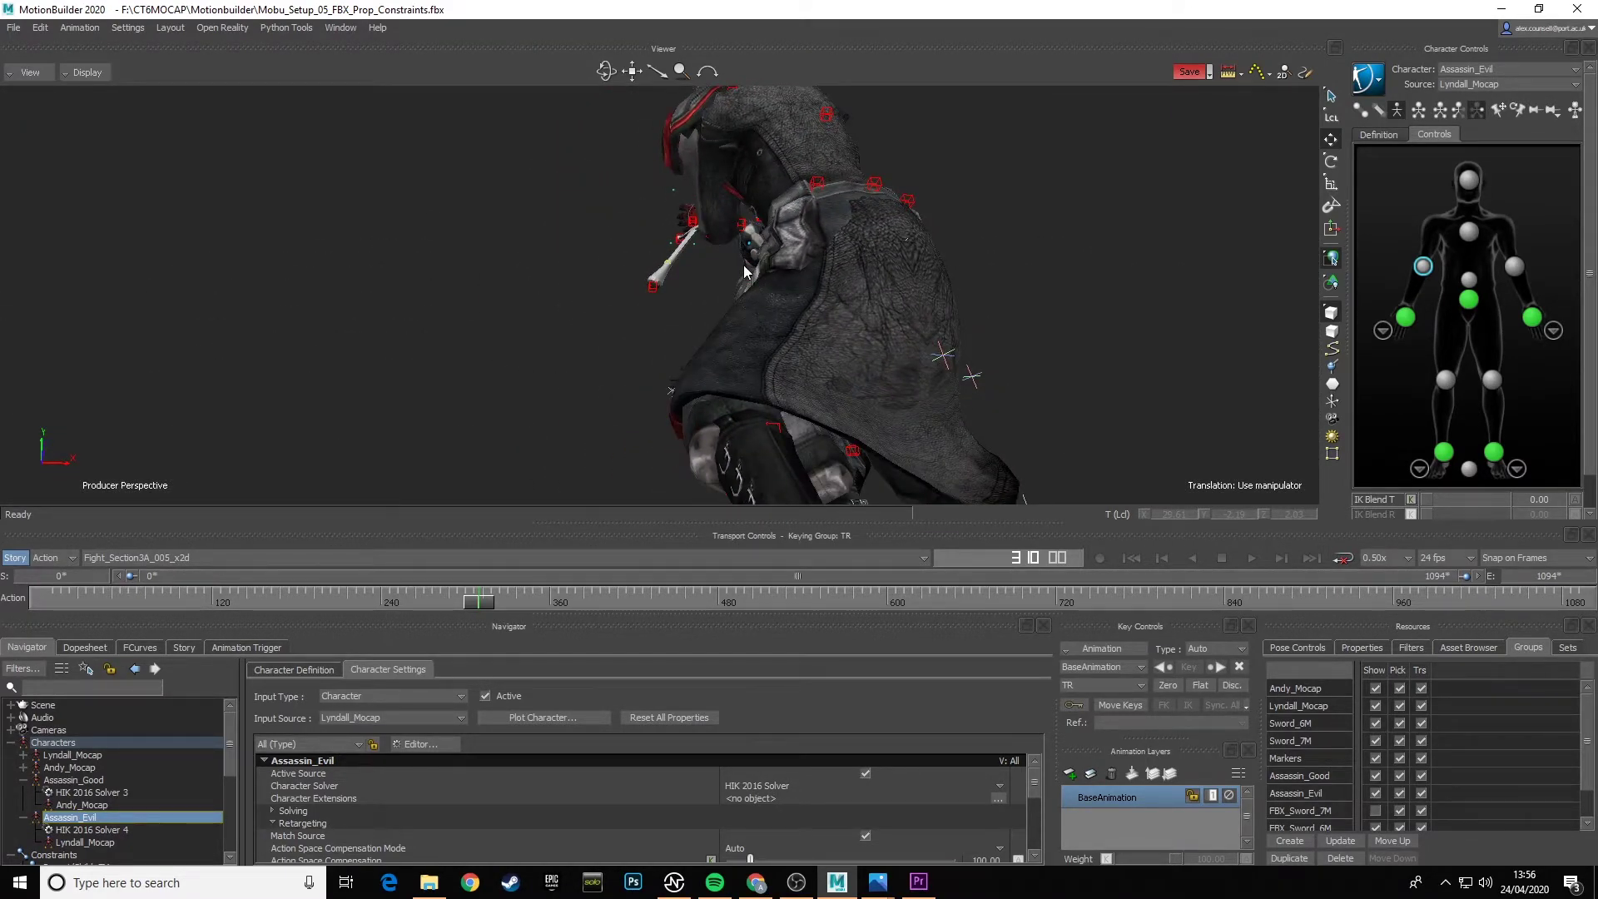
ctrl+shift+drag(896, 248, 471, 306)
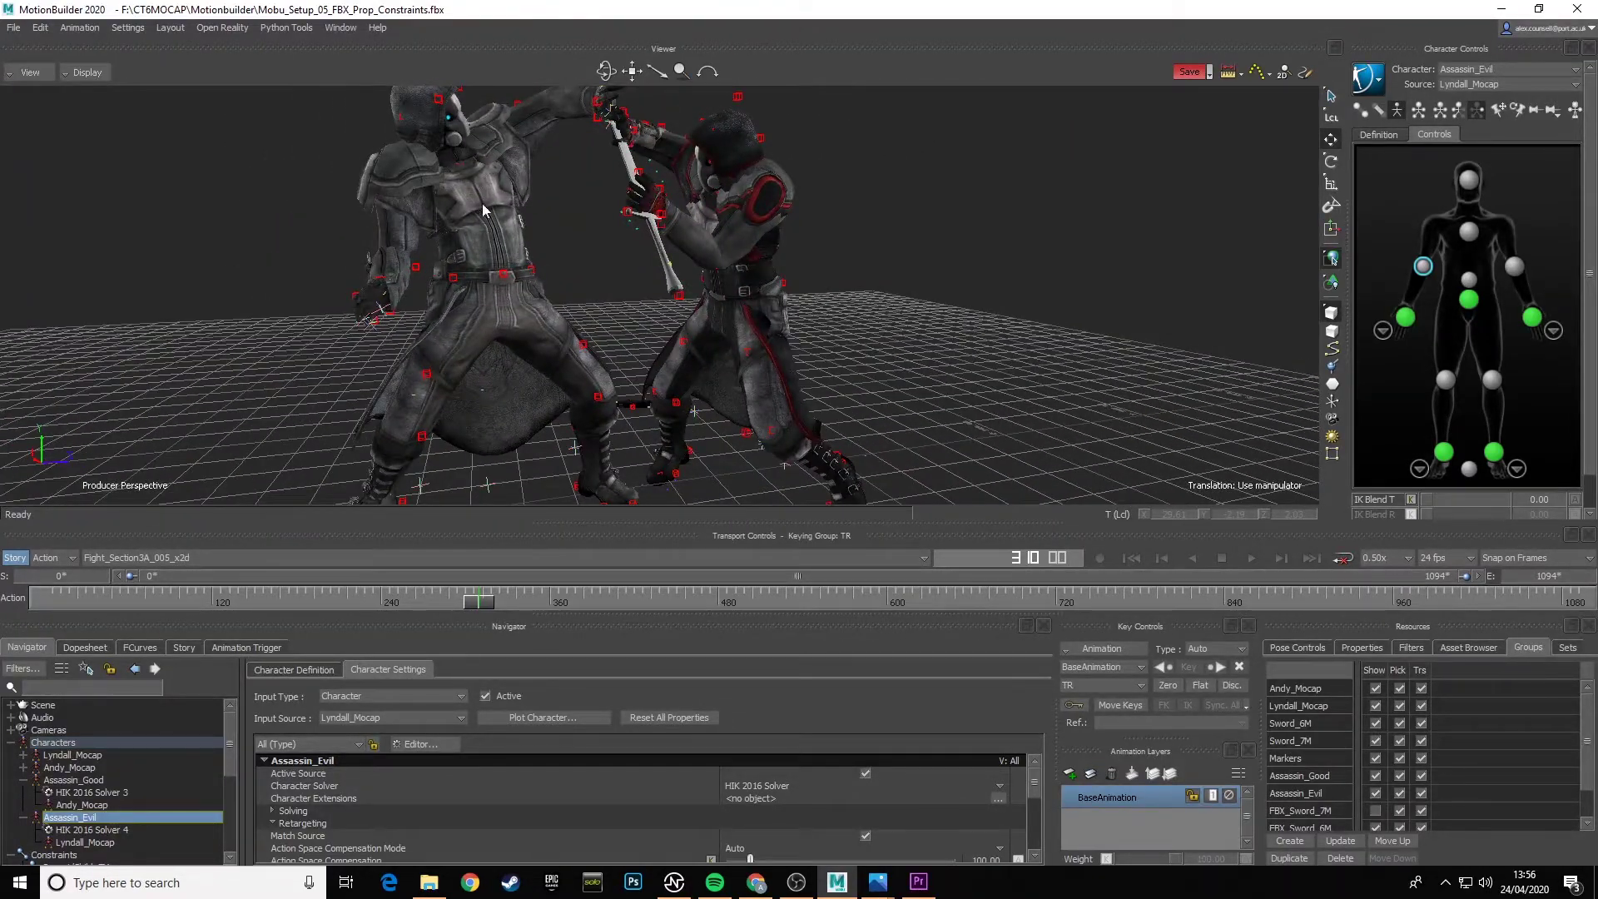
ctrl+shift+drag(482, 203, 721, 296)
ctrl+shift+drag(973, 261, 874, 321)
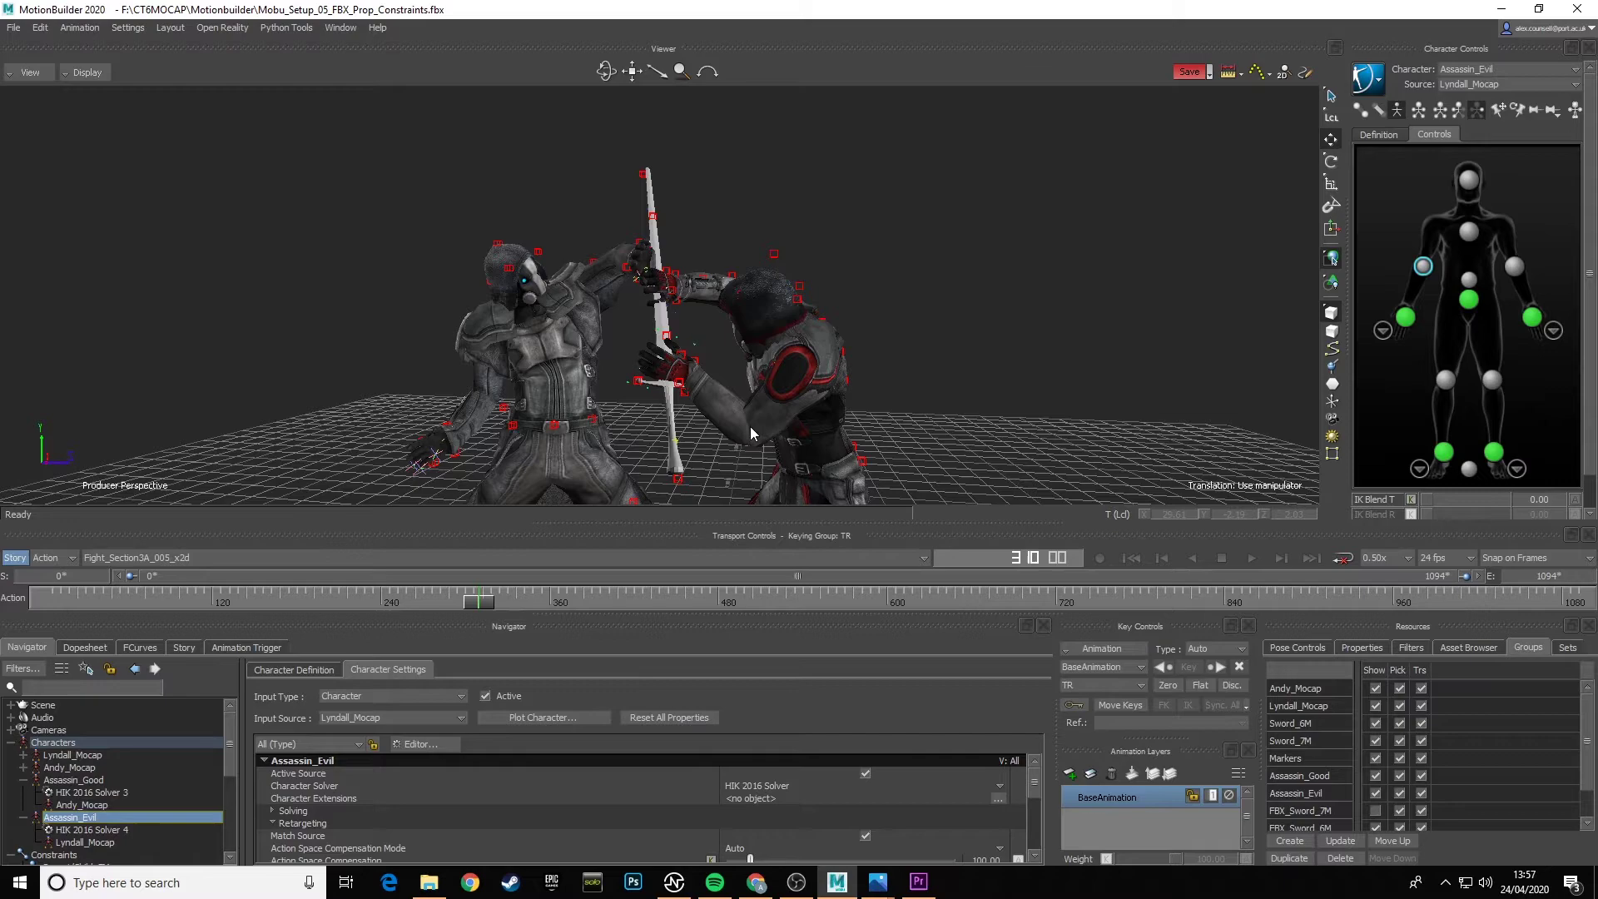
ctrl+shift+drag(807, 337, 625, 275)
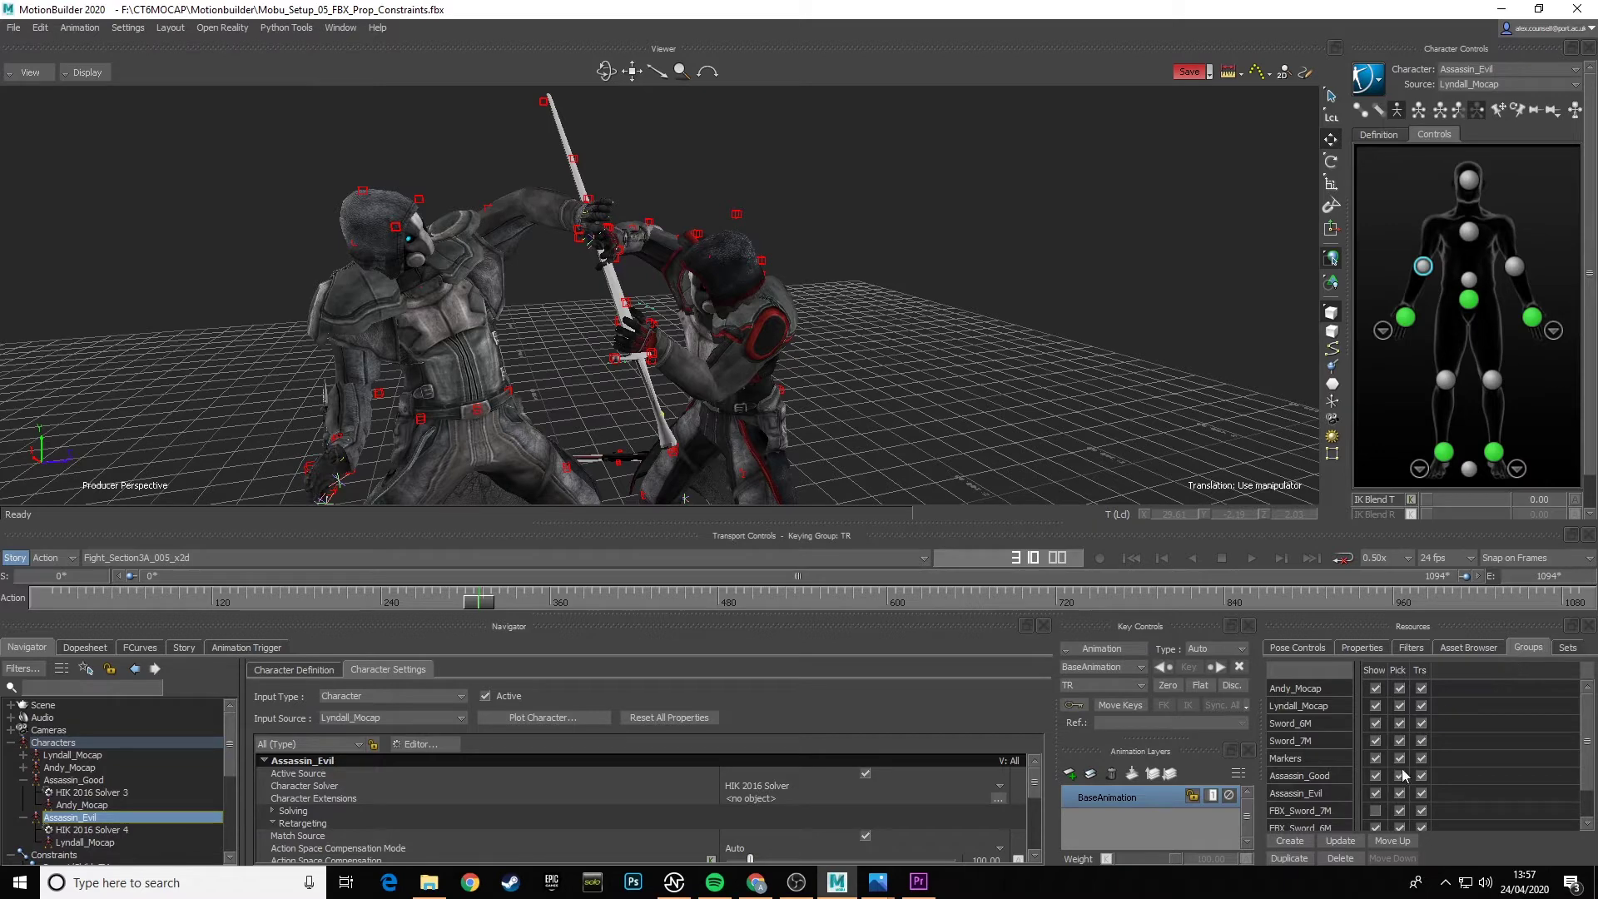
- Show the Saber_Red and Saber_Green groups and hide the FBX_Sword_6M group
scroll(1404, 776, down, 2)
click(1375, 823)
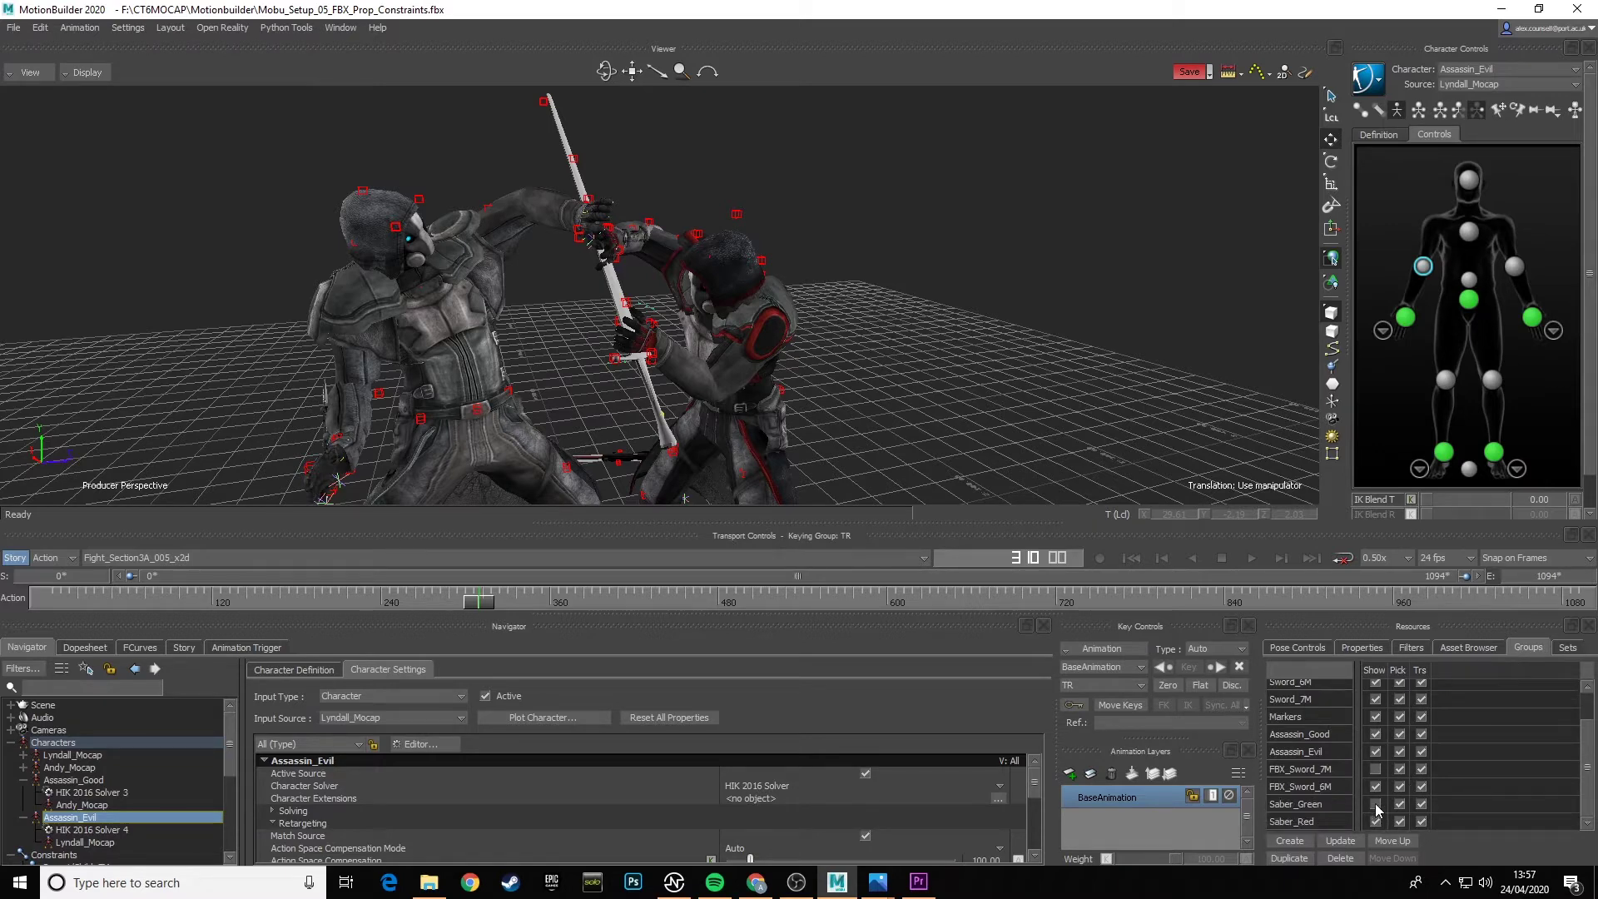
click(1375, 805)
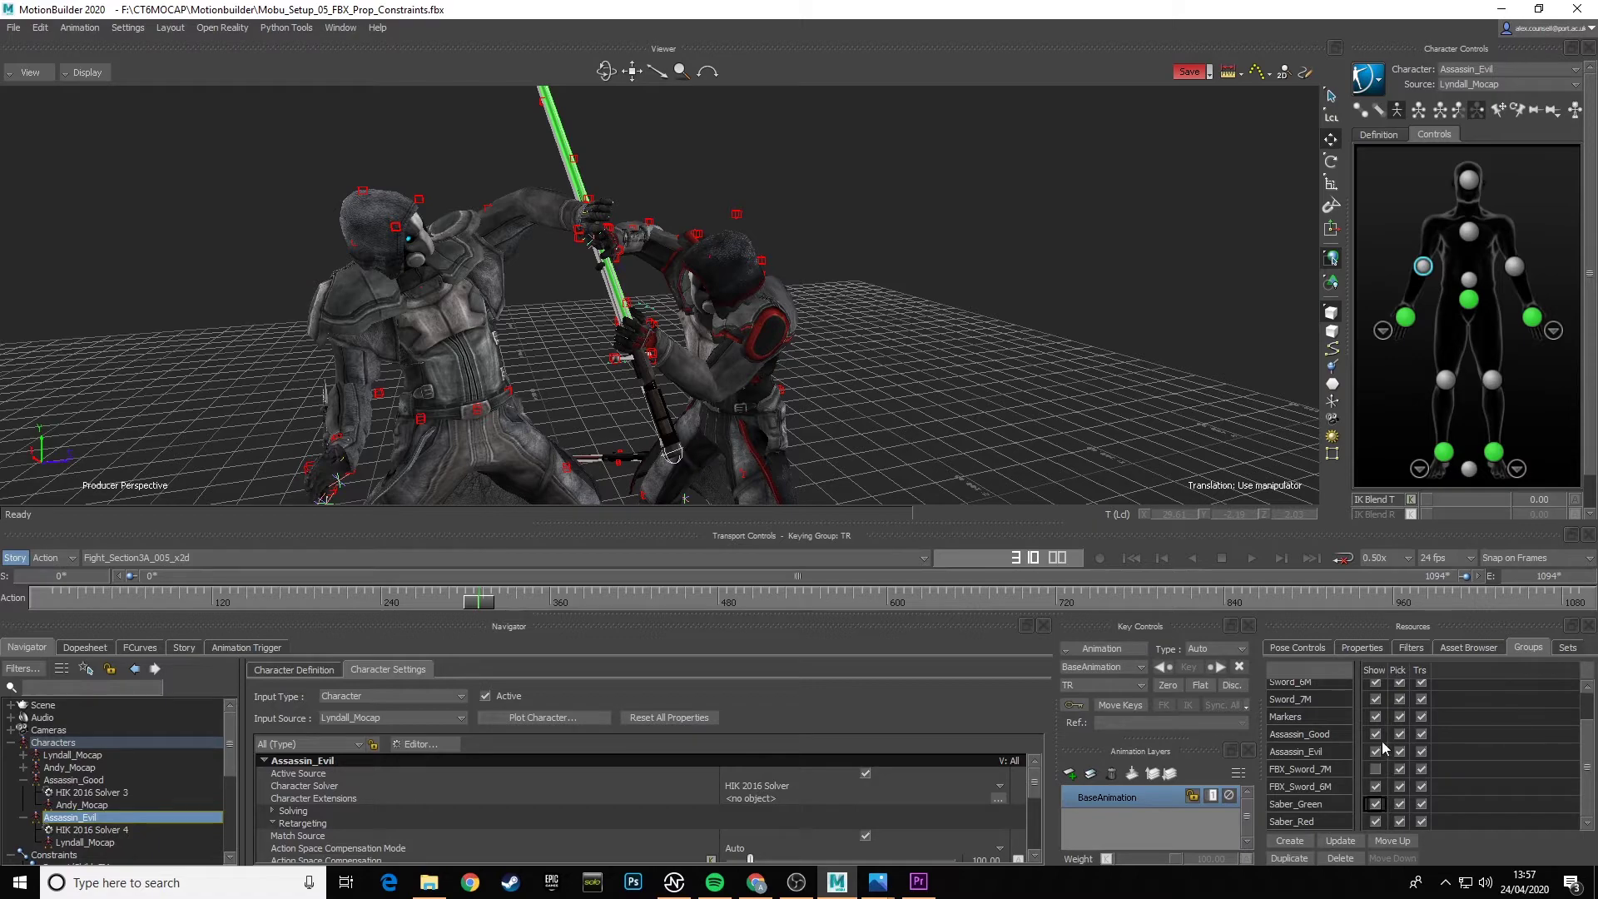
click(1375, 787)
- Set the viewer to Models Only display and inspect how both assassins' hands line up with the green saber
ctrl+shift+drag(876, 489, 807, 462)
ctrl+drag(715, 400, 754, 378)
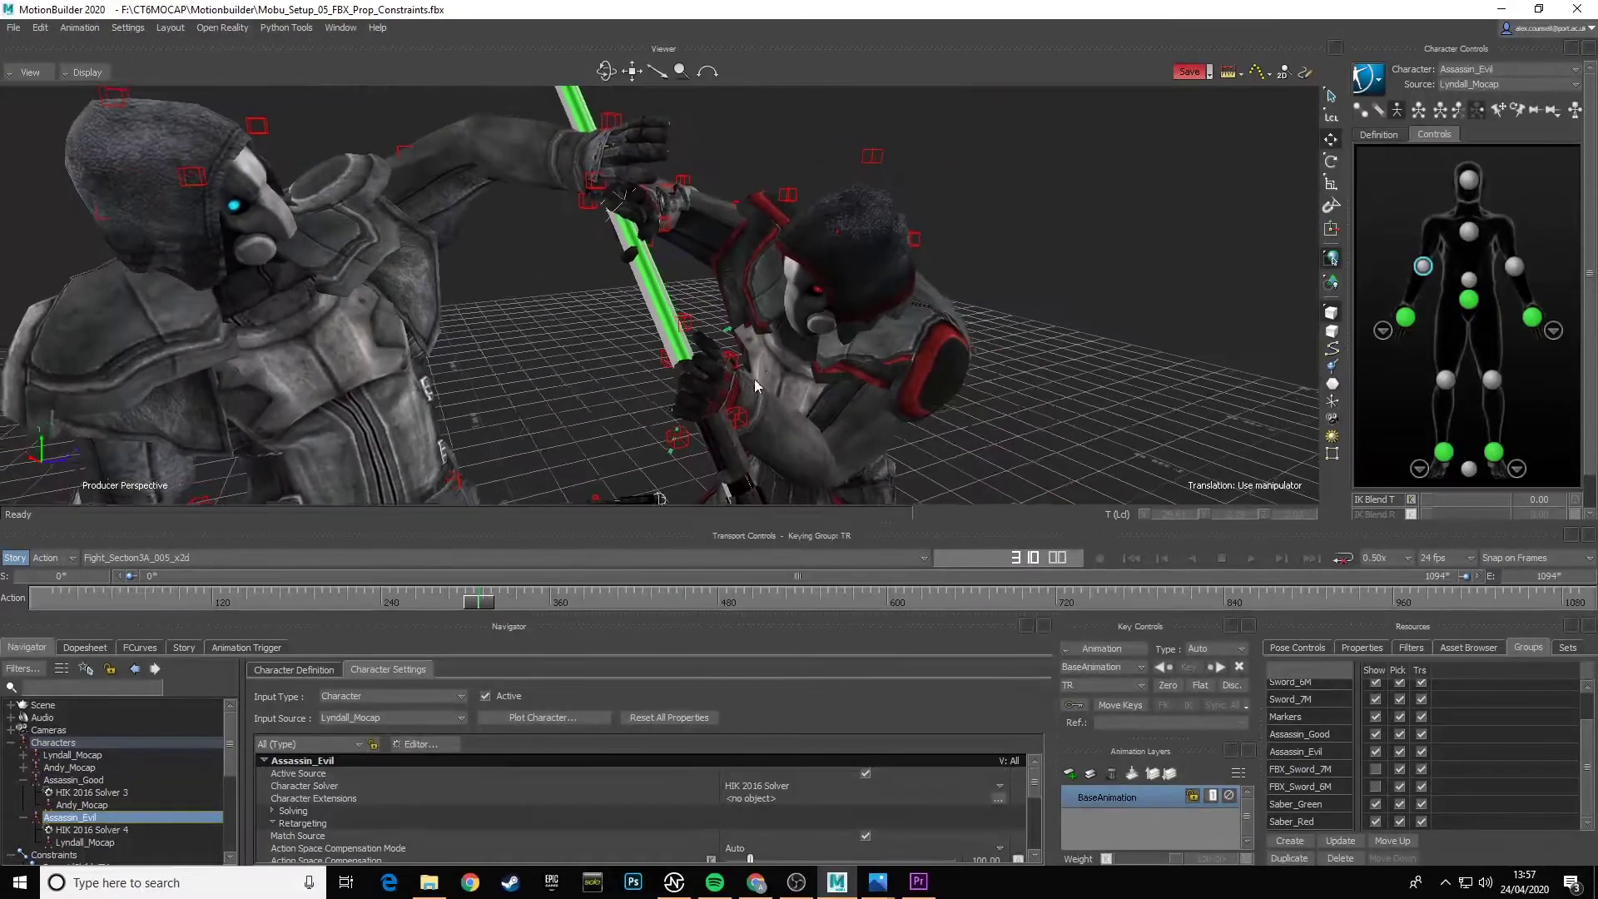
click(87, 73)
click(122, 126)
ctrl+shift+drag(757, 355, 623, 318)
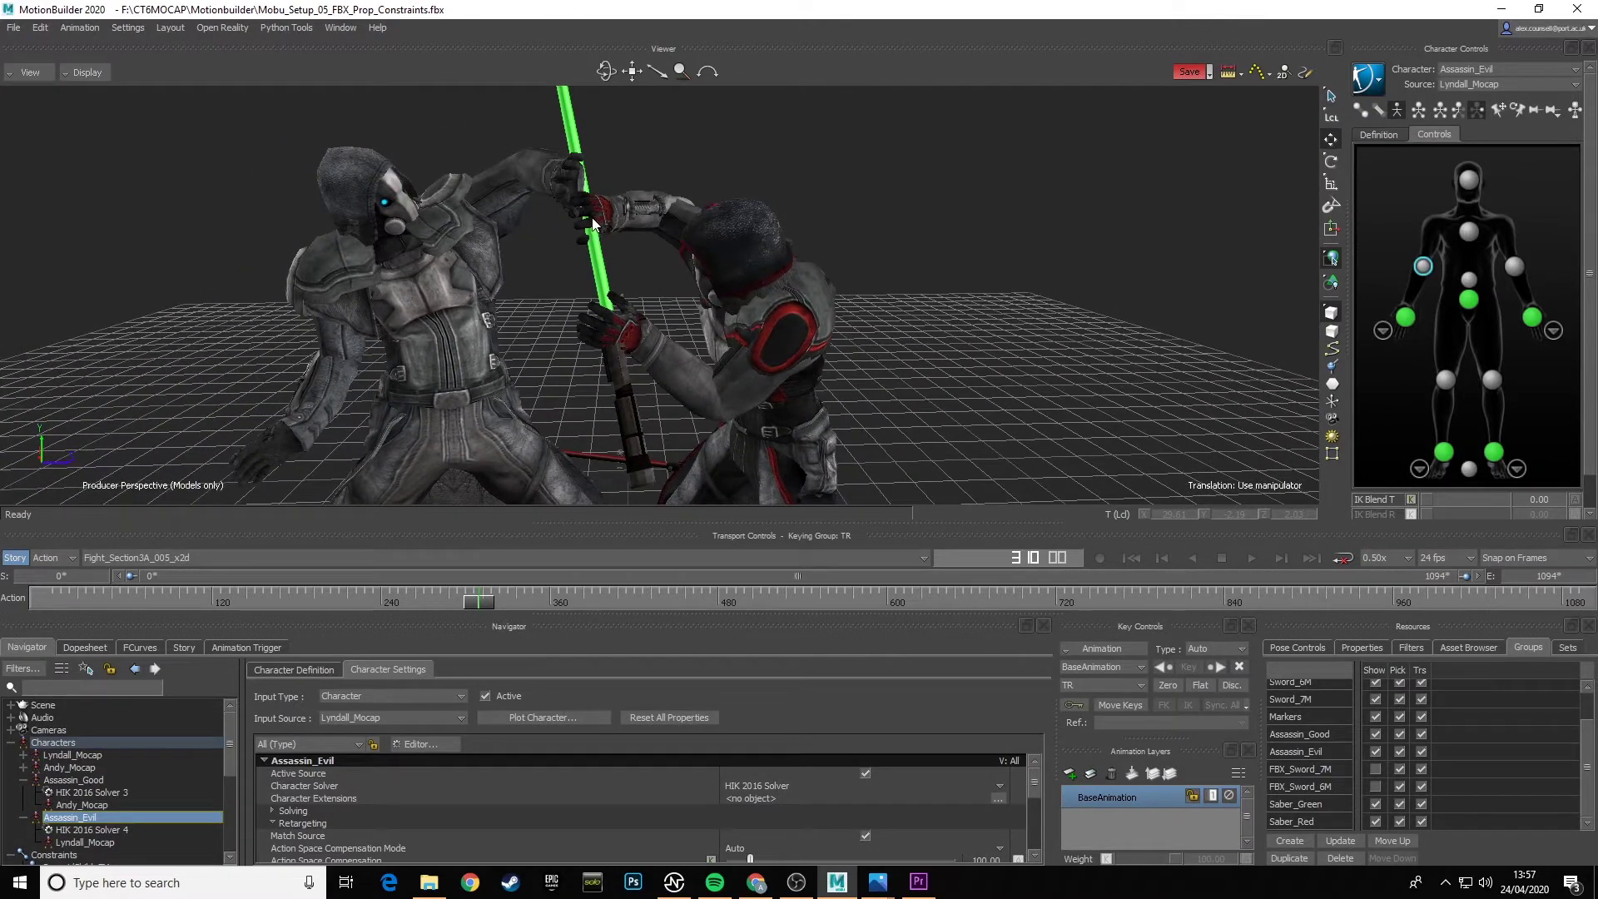
- Move the Fight_Section3A_005_x2d take to frame 262 and inspect the grey assassin's grip on the green saber from several angles
drag(635, 291, 553, 350)
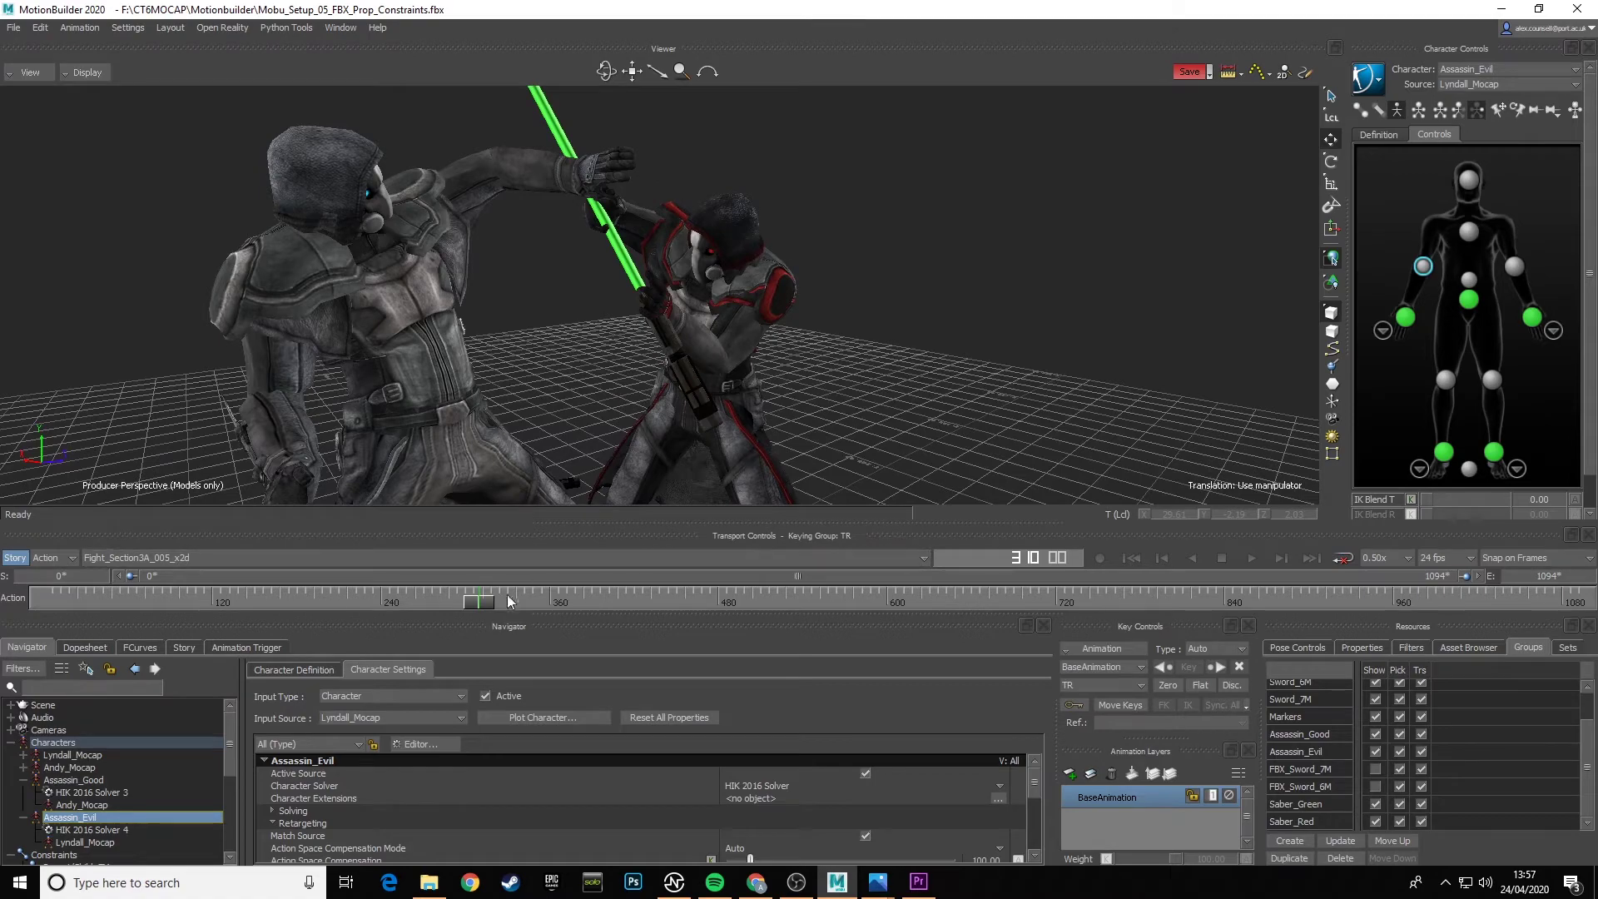
drag(507, 594, 410, 607)
ctrl+shift+drag(550, 374, 633, 383)
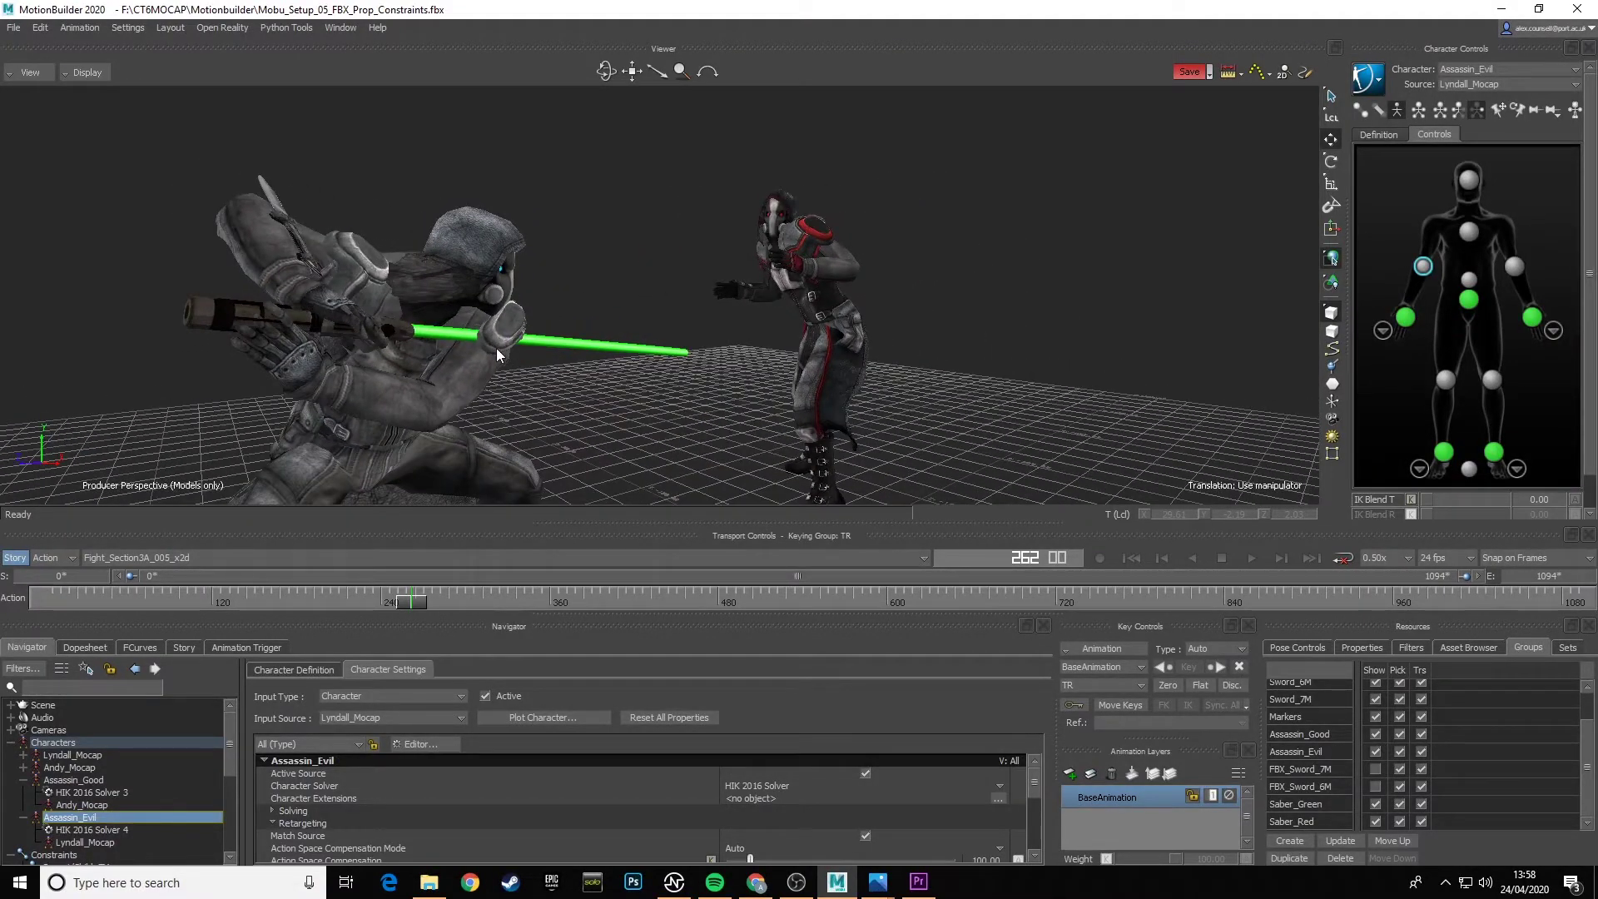
drag(497, 354, 347, 336)
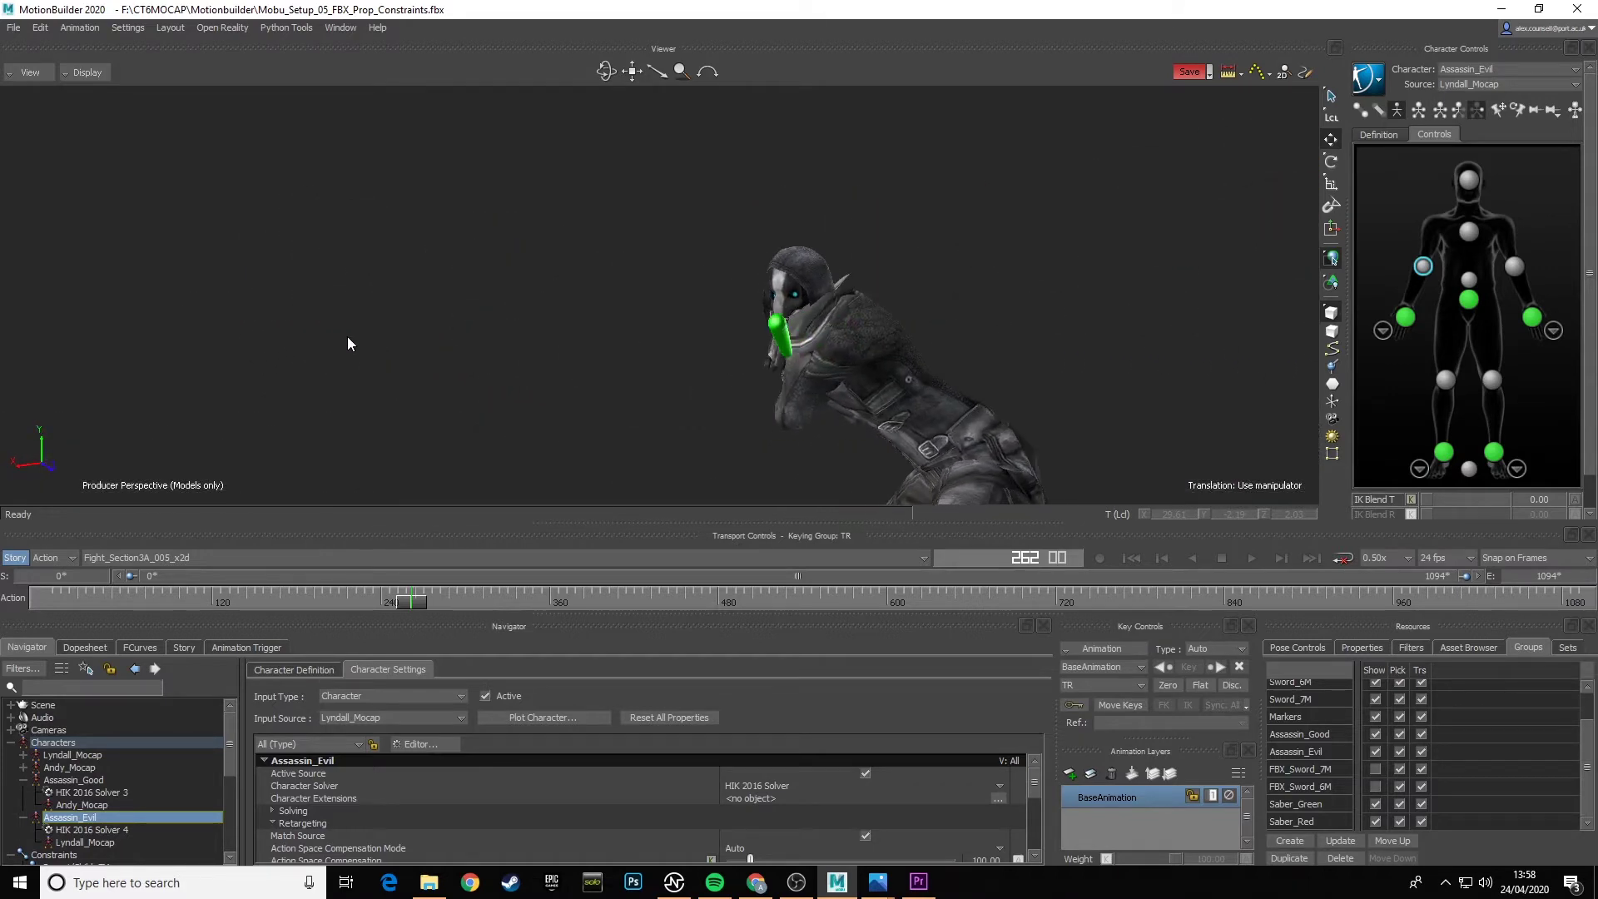
drag(770, 388, 792, 410)
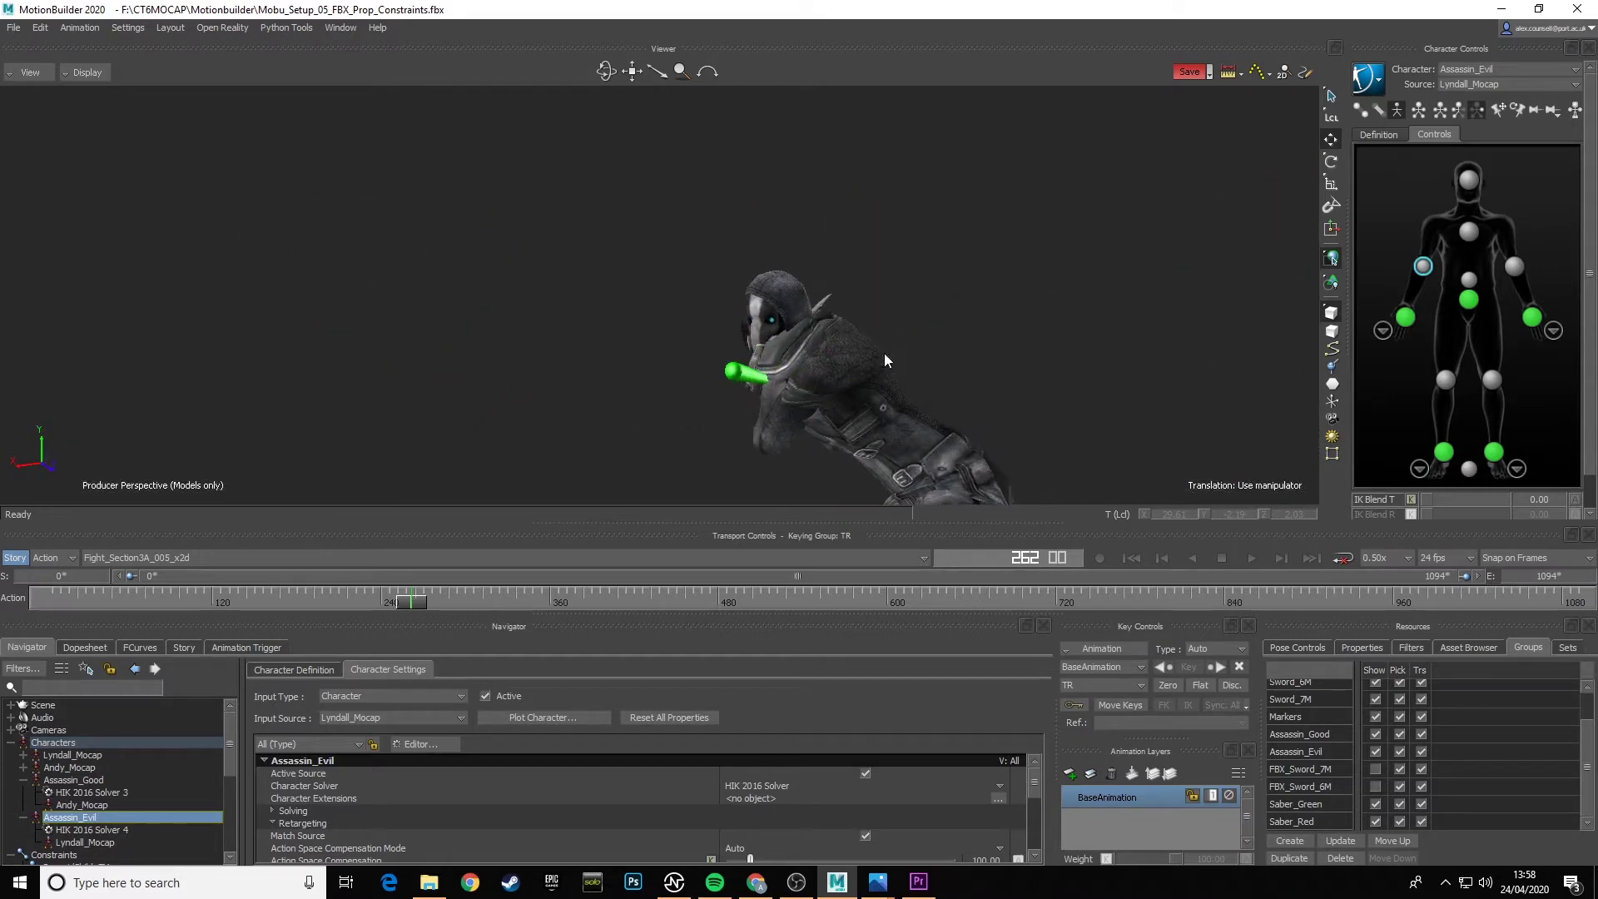
- Set the viewer to Normal display and examine both assassins, the green saber and the red saber lying on the floor
click(84, 73)
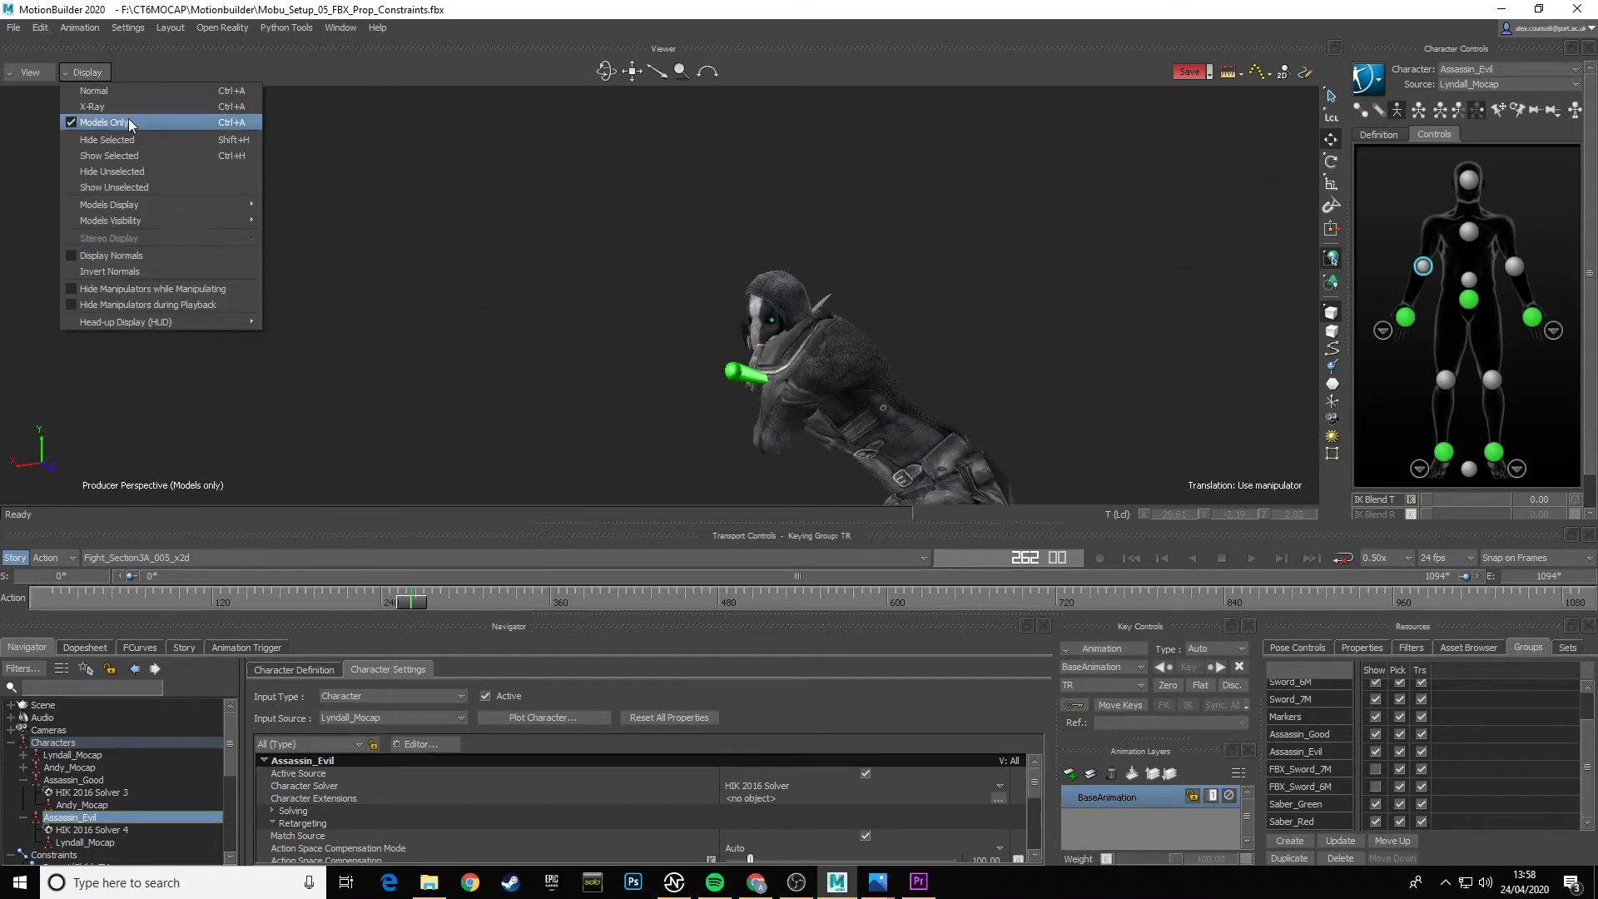
click(94, 91)
drag(533, 224, 666, 295)
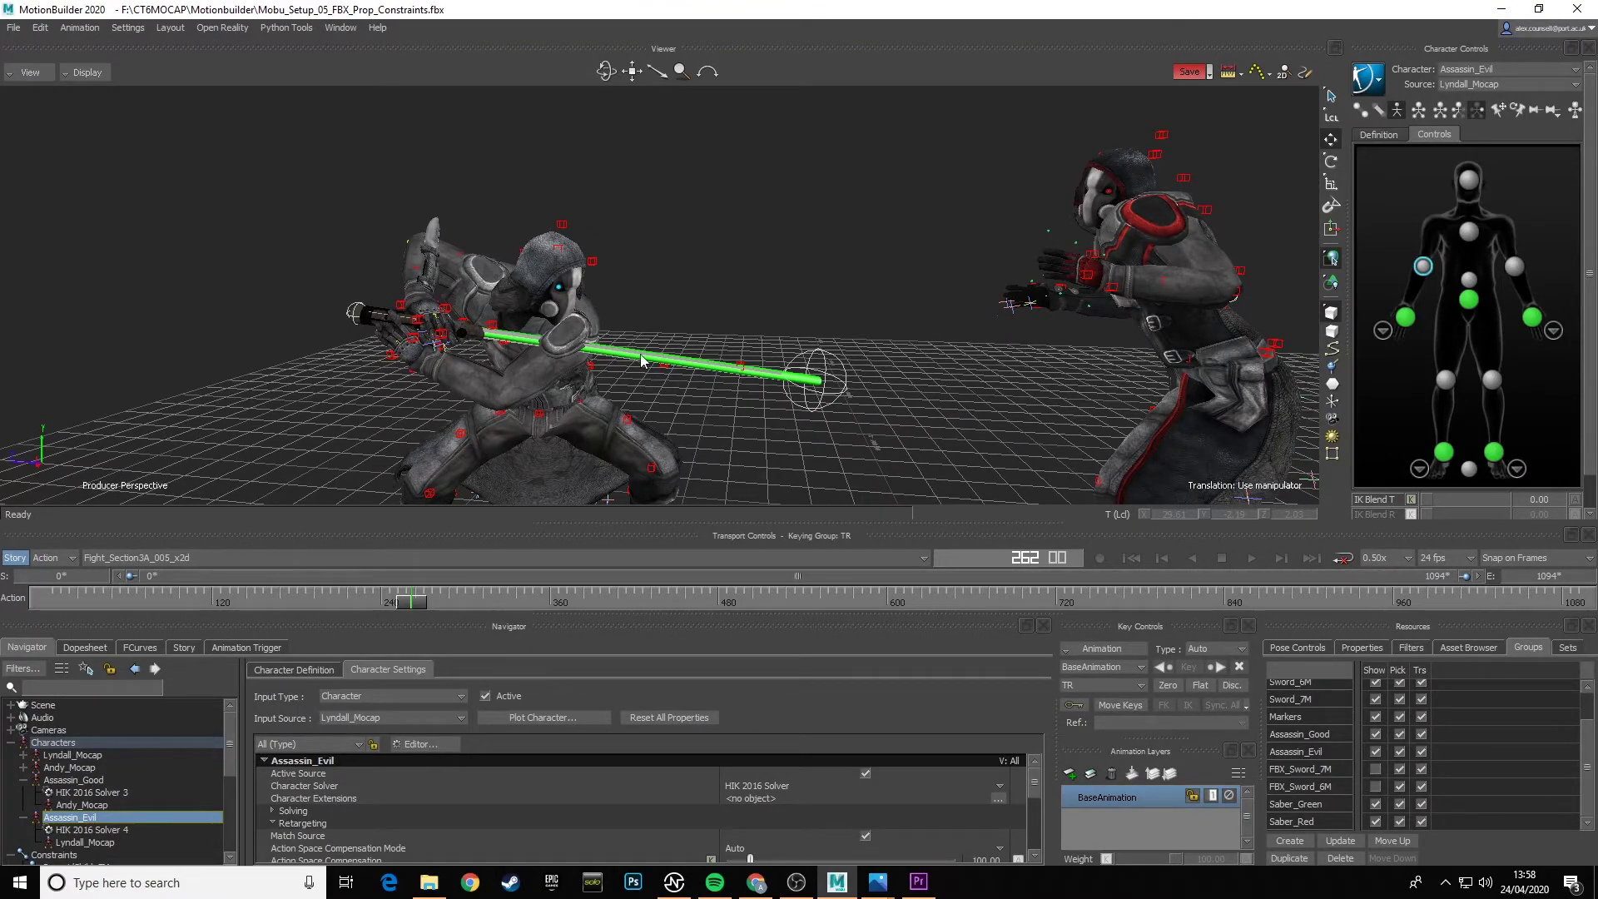
drag(642, 360, 732, 285)
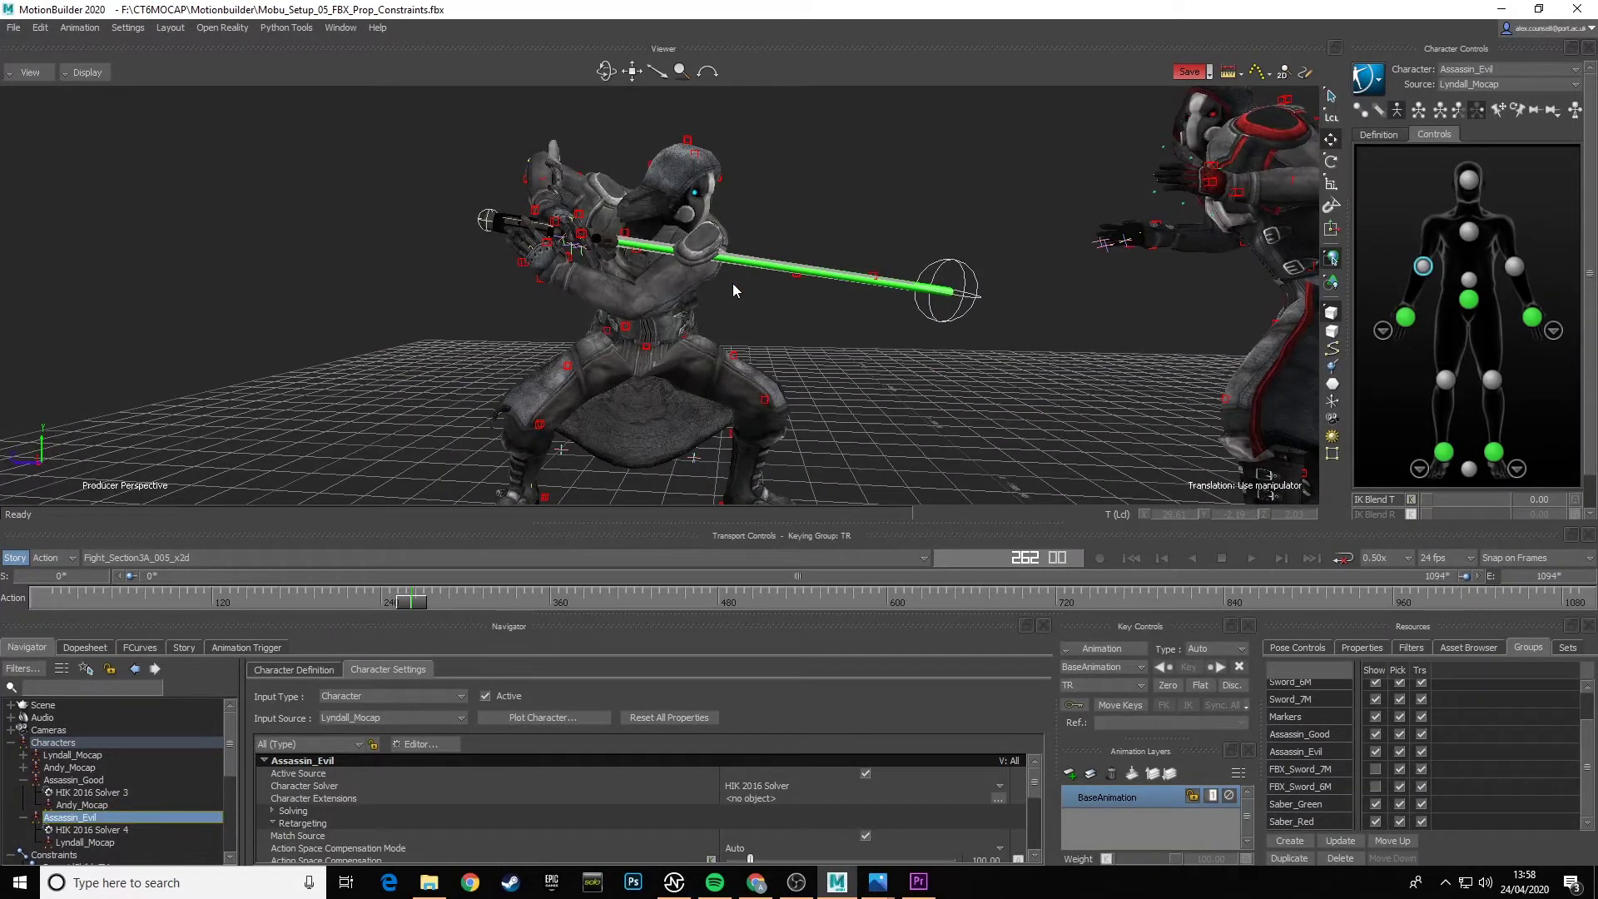
shift+drag(1075, 347, 458, 247)
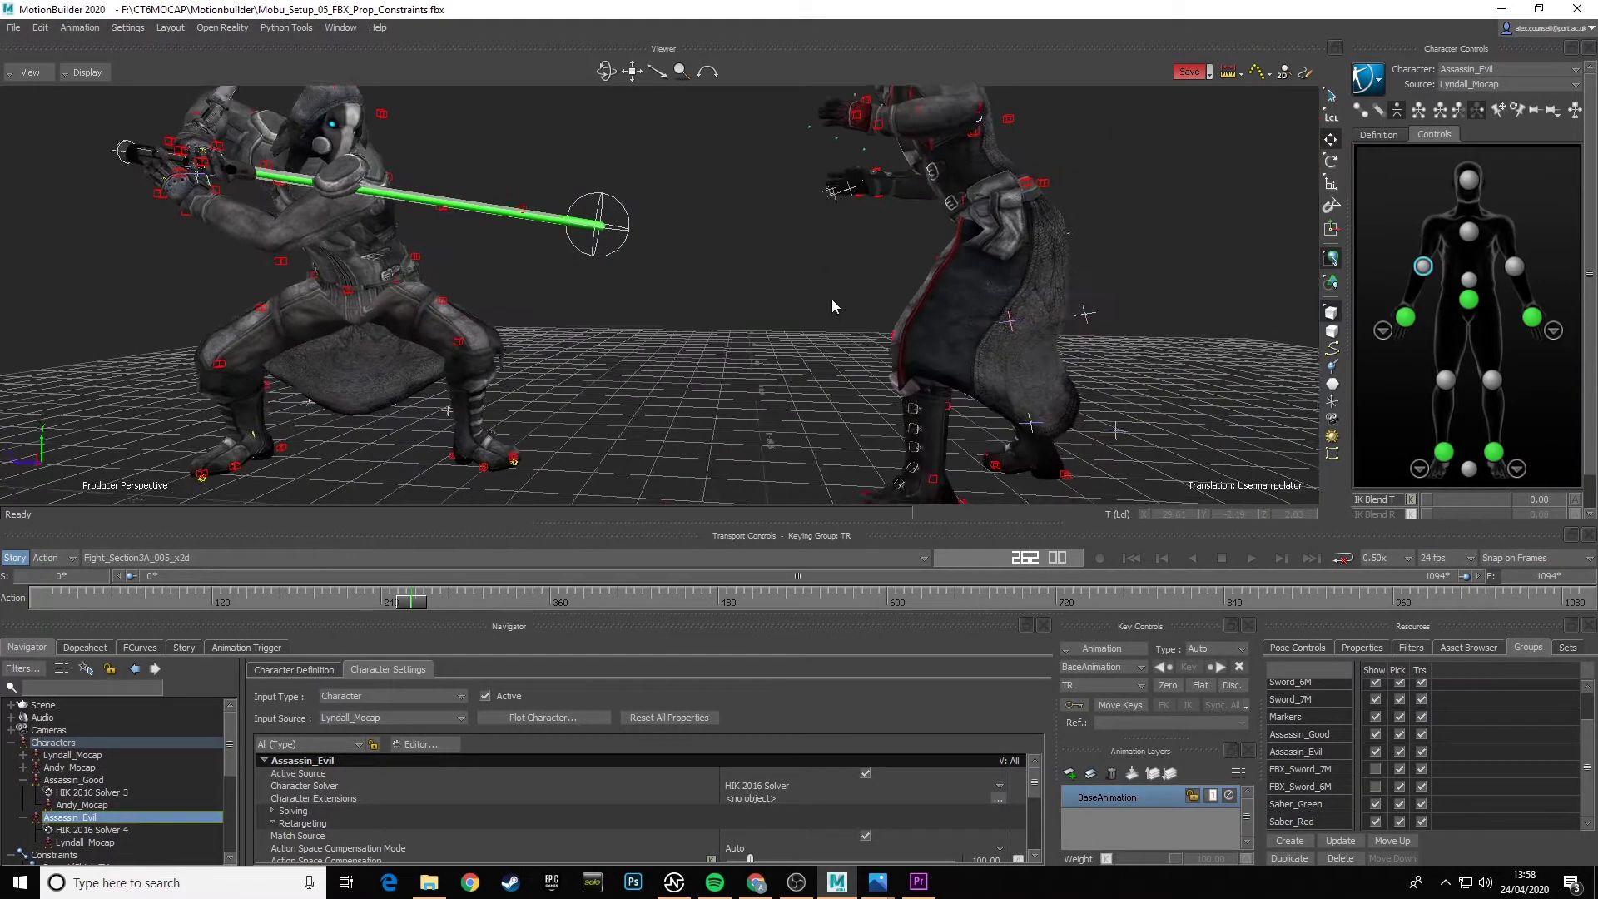
drag(631, 248, 642, 303)
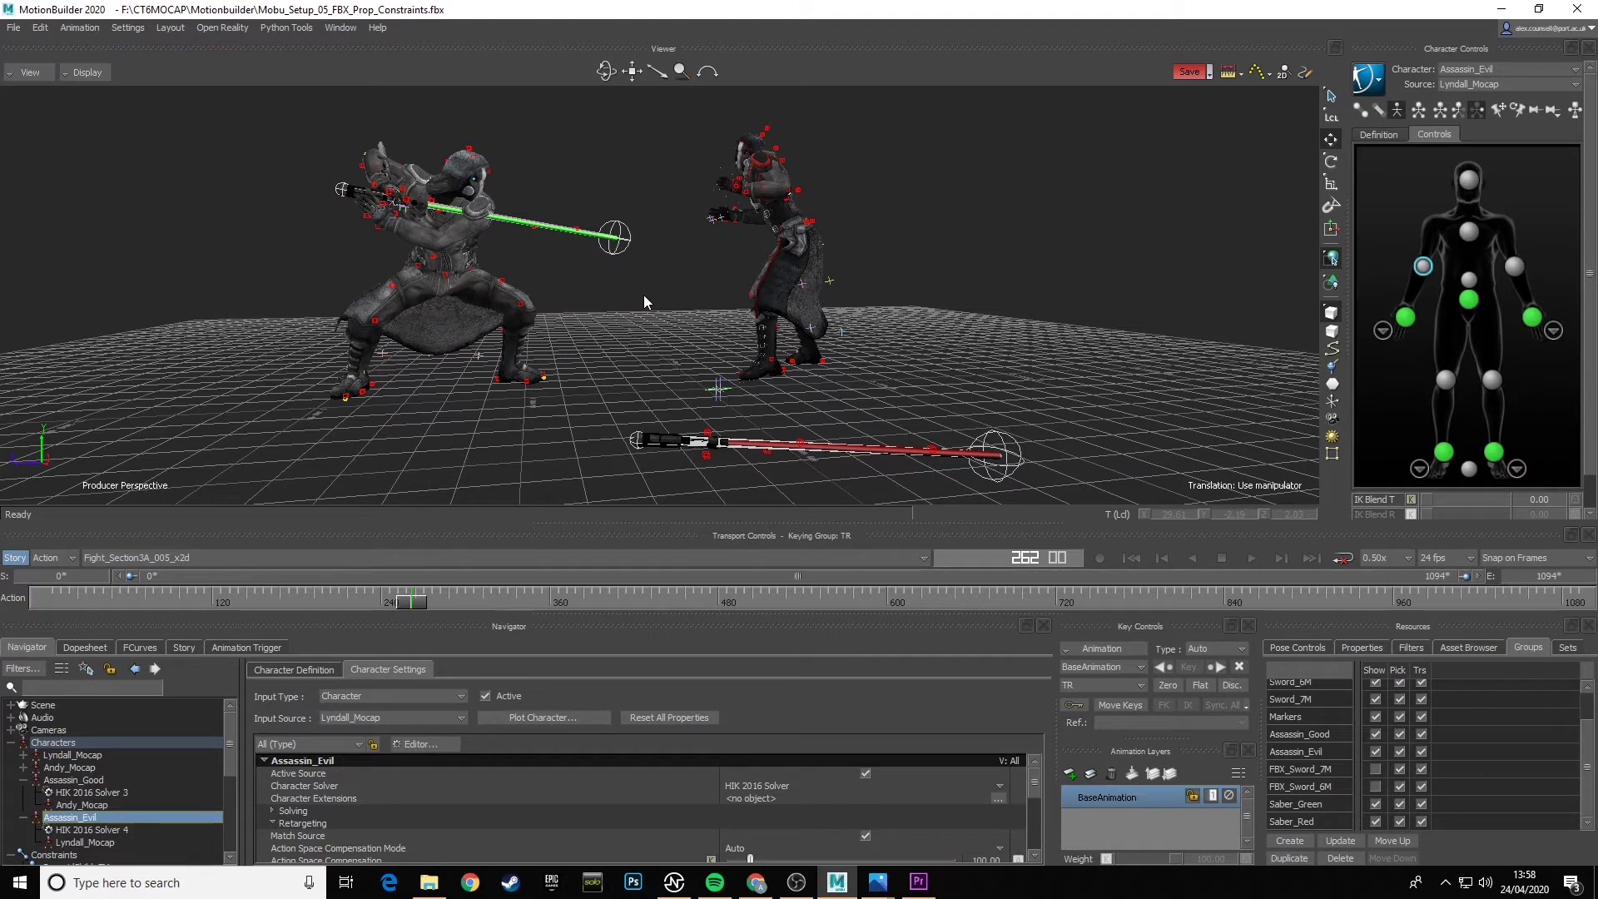
ctrl+shift+drag(876, 245, 619, 270)
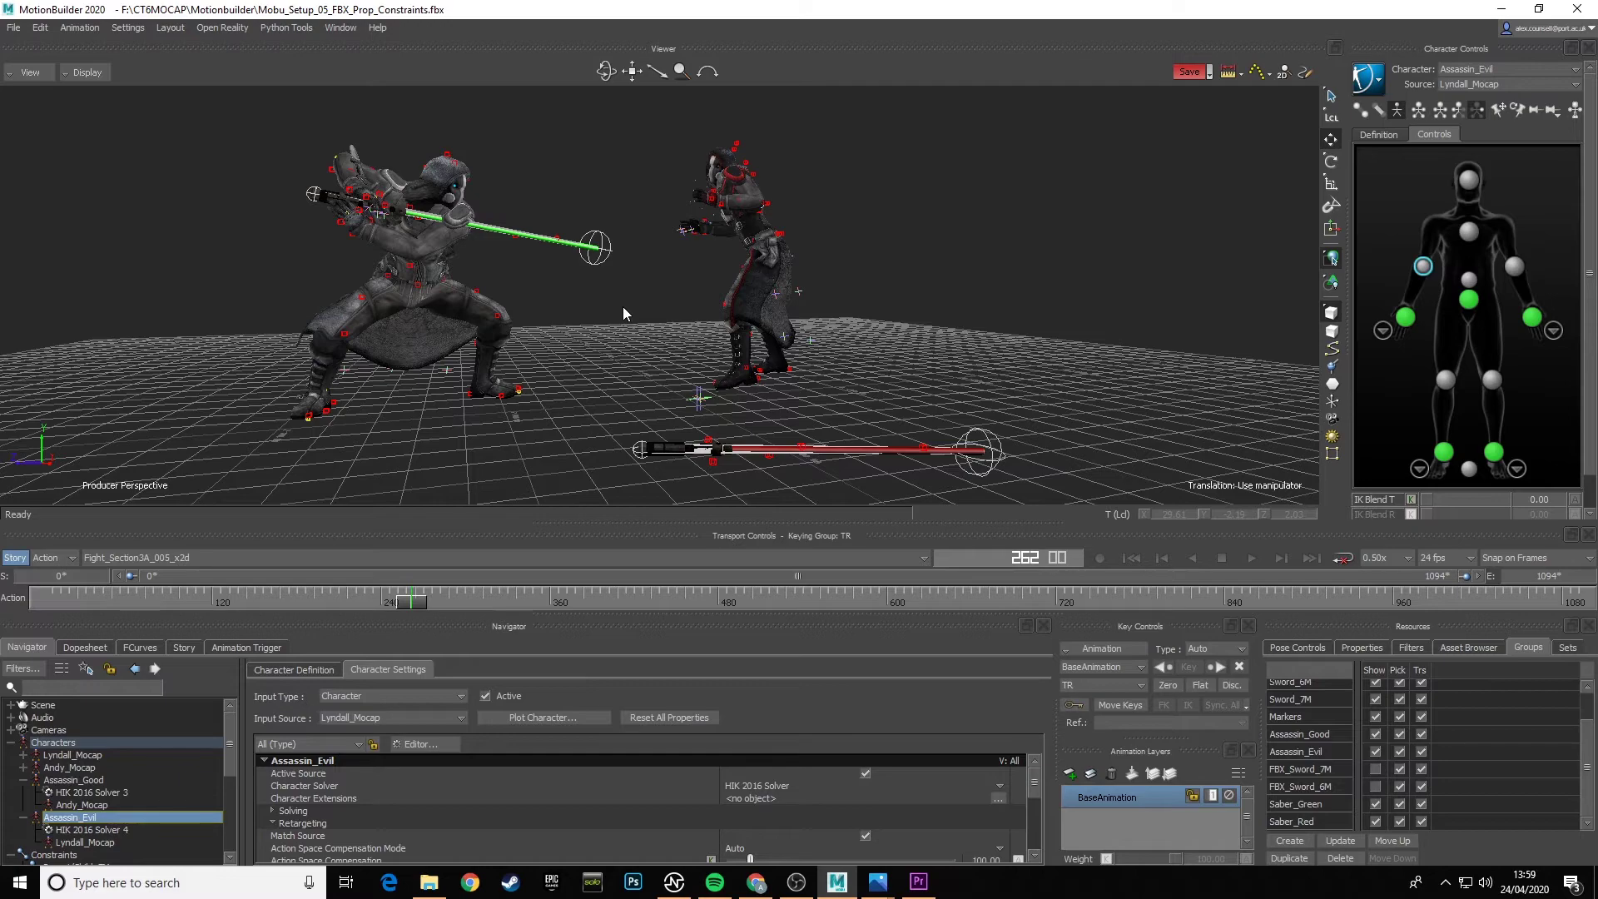
shift+drag(649, 354, 617, 345)
scroll(642, 343, up, 5)
scroll(641, 343, down, 3)
scroll(678, 371, up, 2)
scroll(678, 371, down, 4)
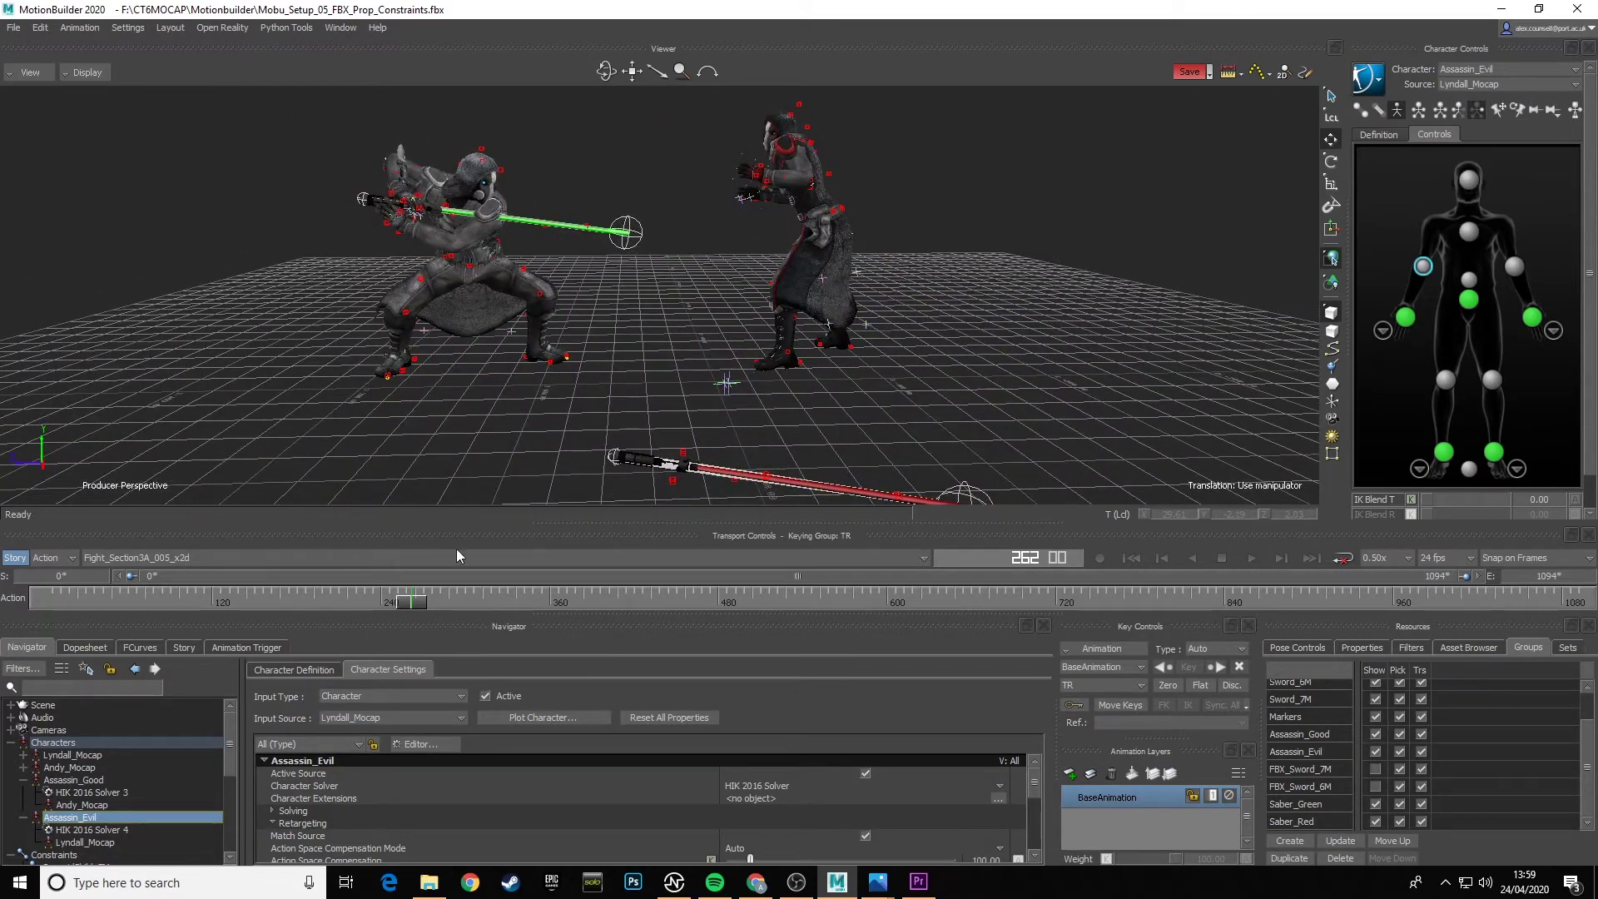
- Go to frame 432 and examine both assassins' skeletons and the sabers in X-Ray display
drag(412, 608, 650, 610)
shift+drag(787, 298, 866, 309)
scroll(863, 298, down, 3)
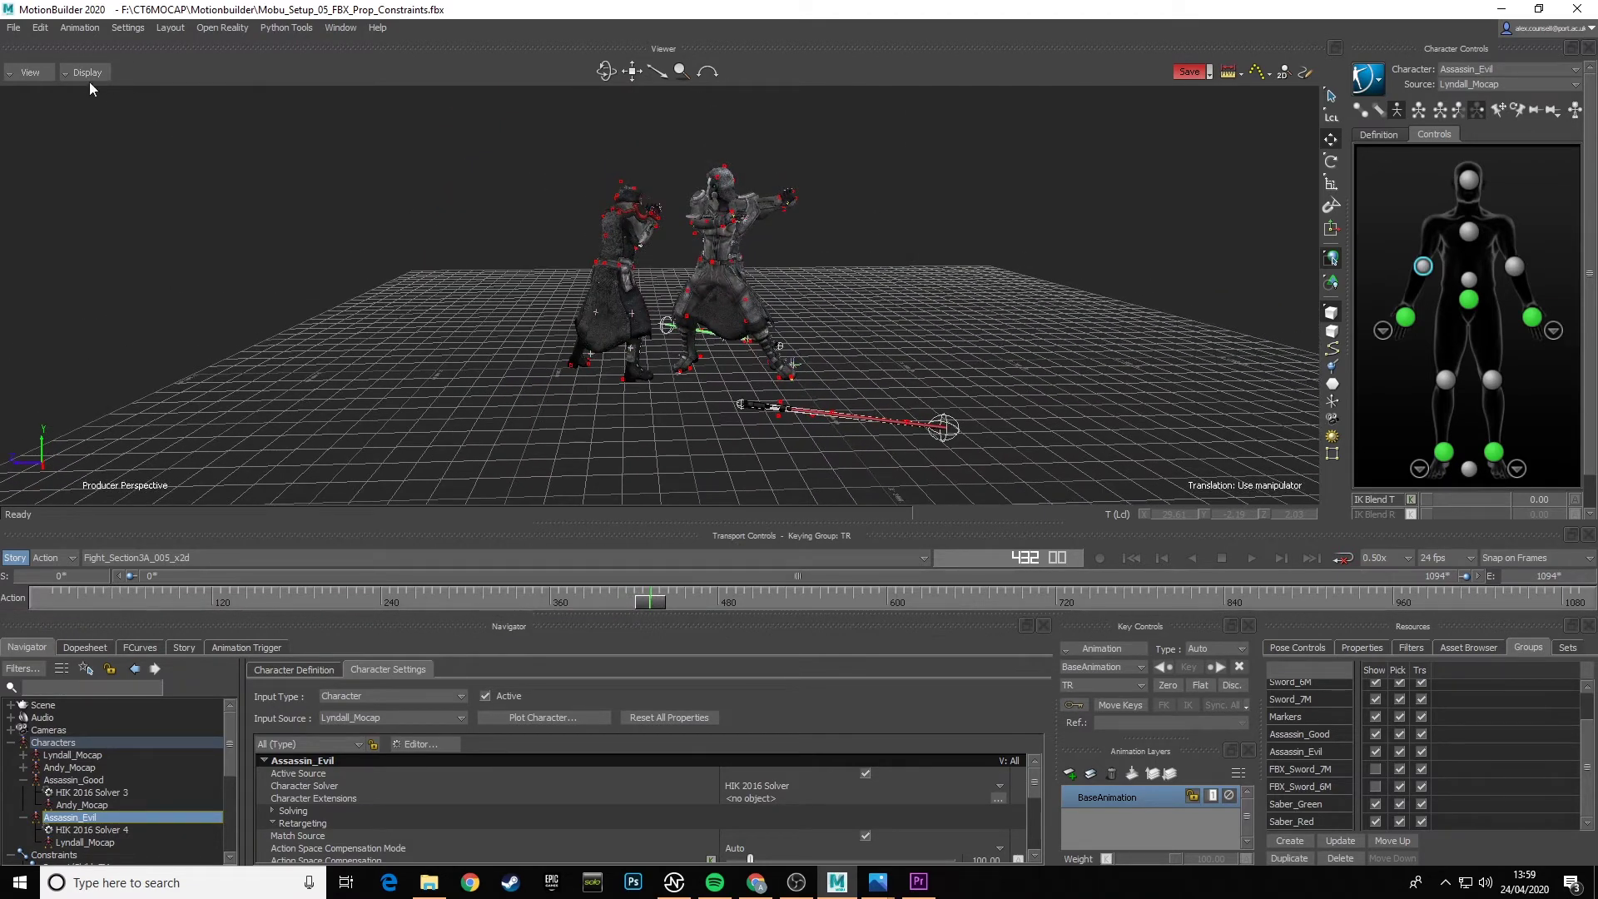
click(86, 74)
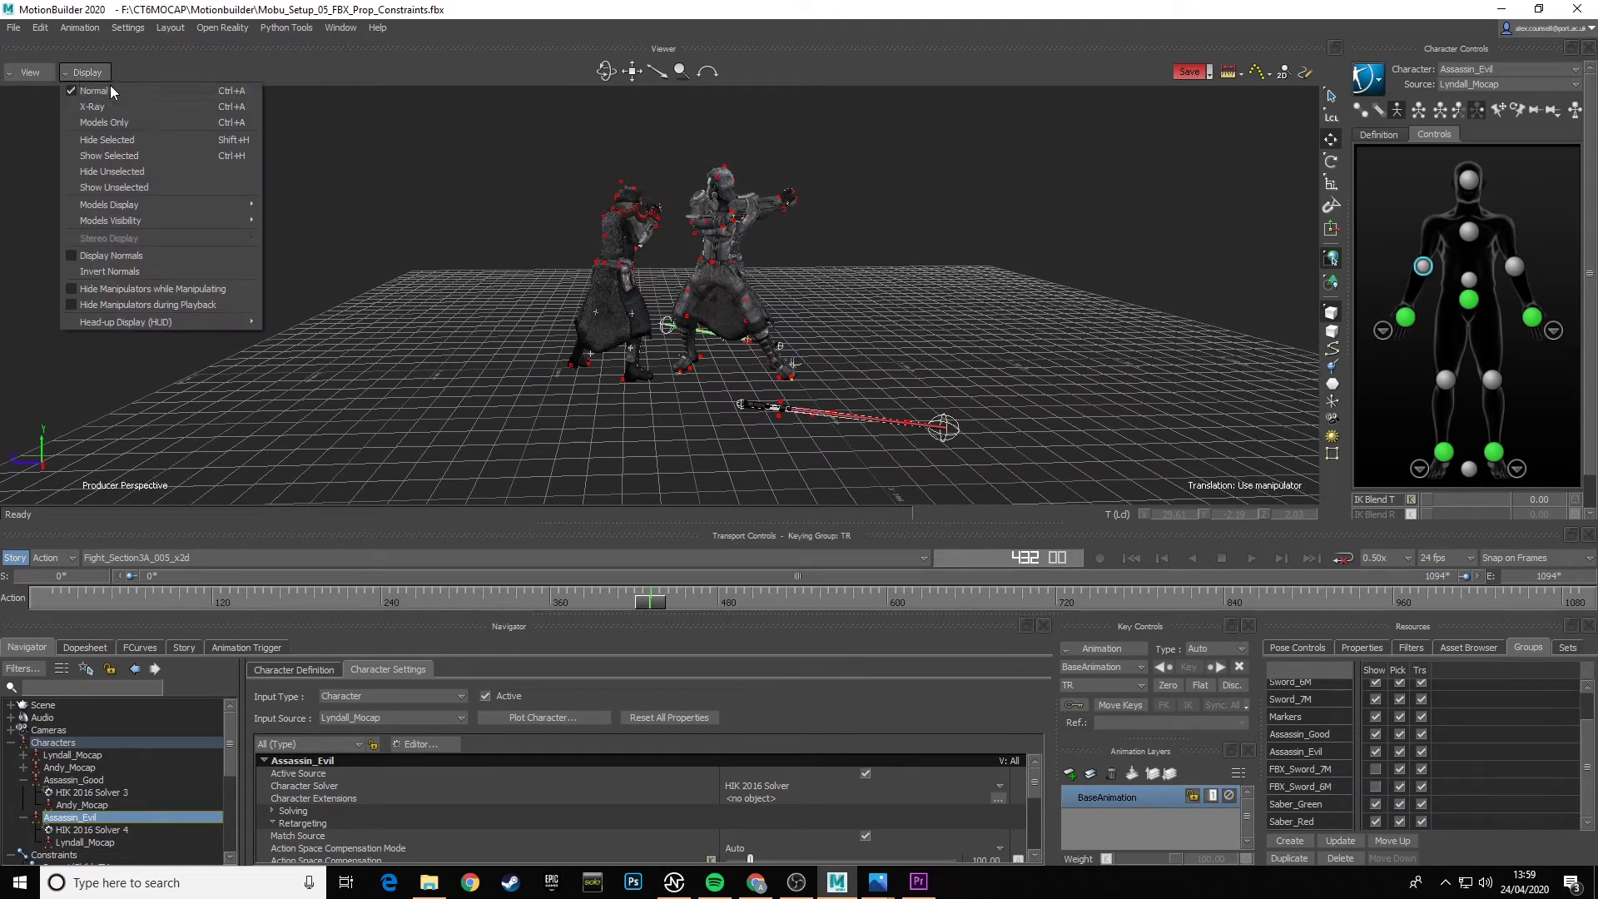
click(106, 108)
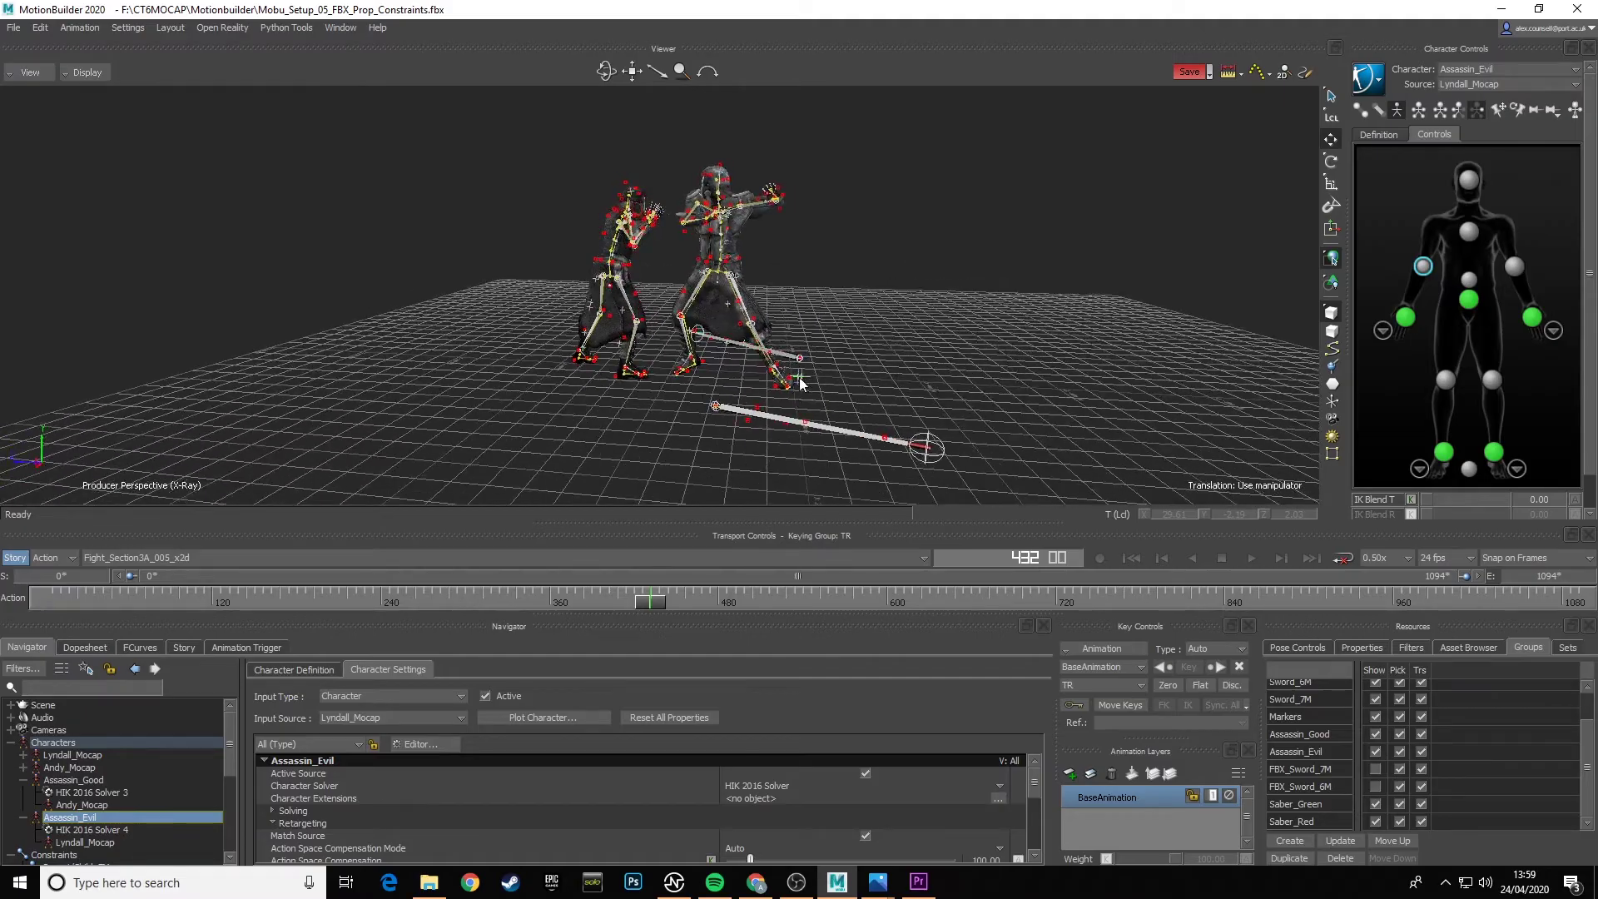
scroll(801, 383, up, 5)
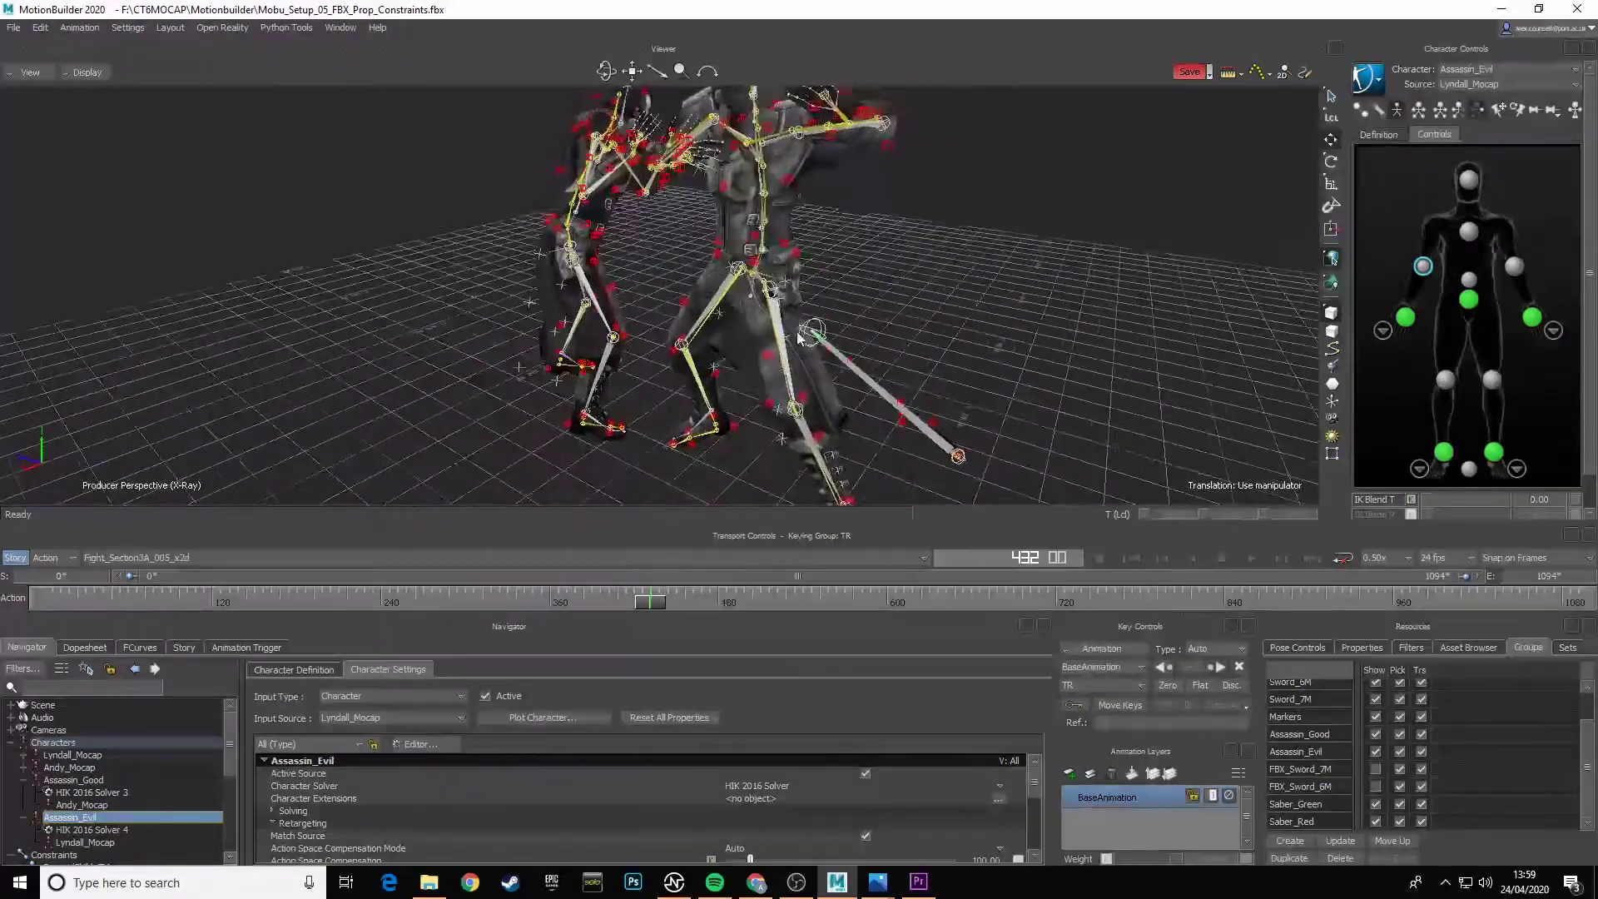
scroll(798, 332, up, 2)
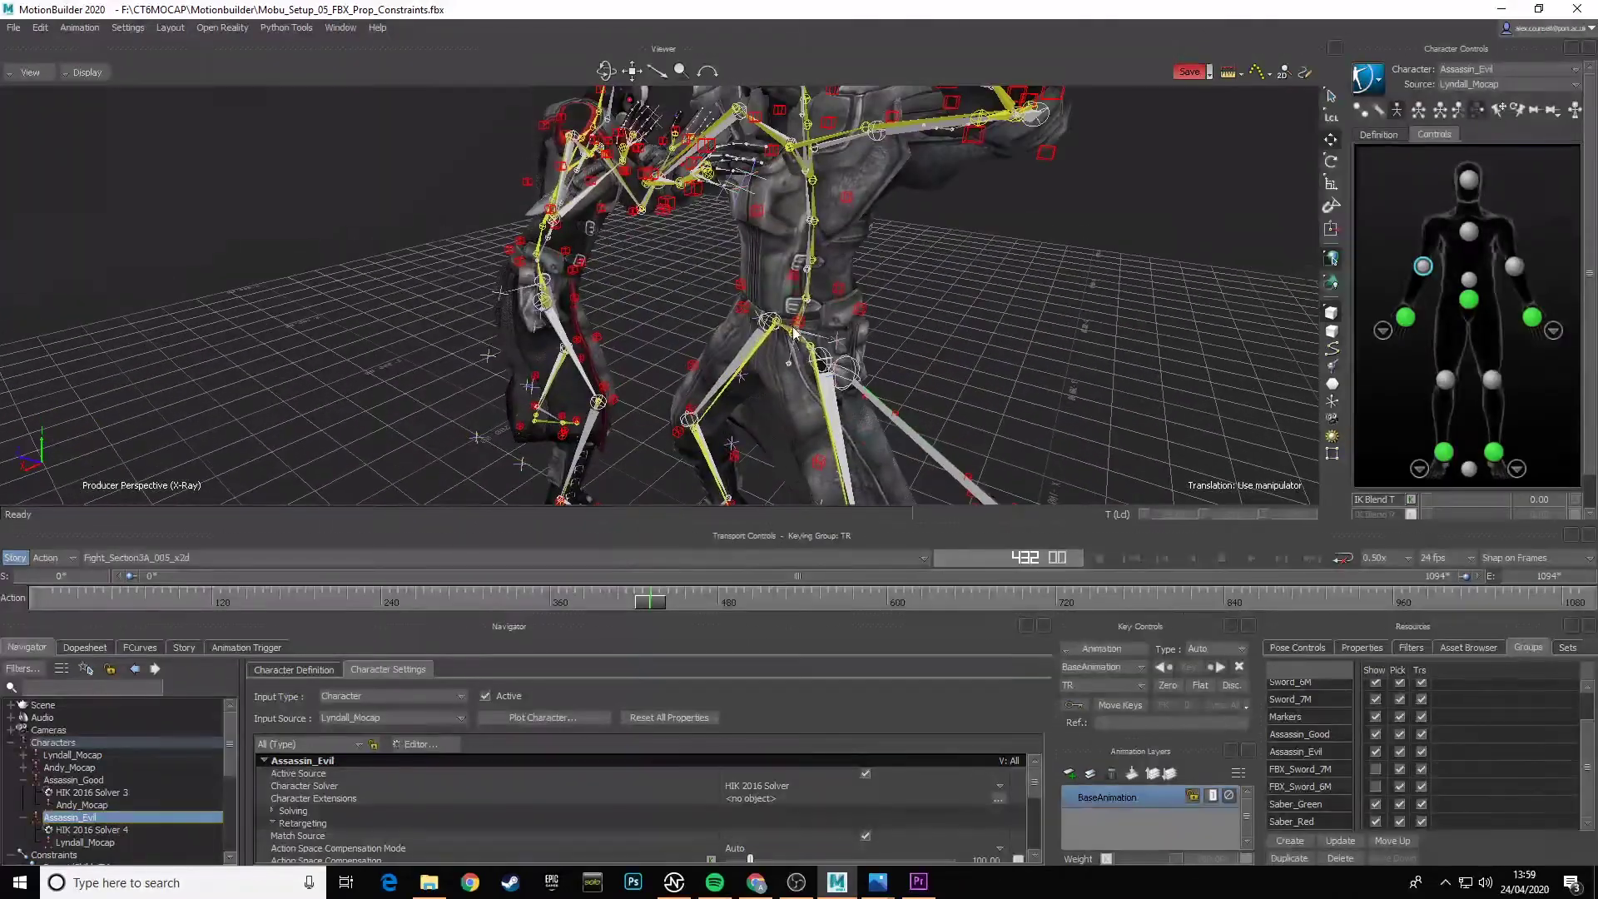
ctrl+shift+drag(797, 332, 640, 289)
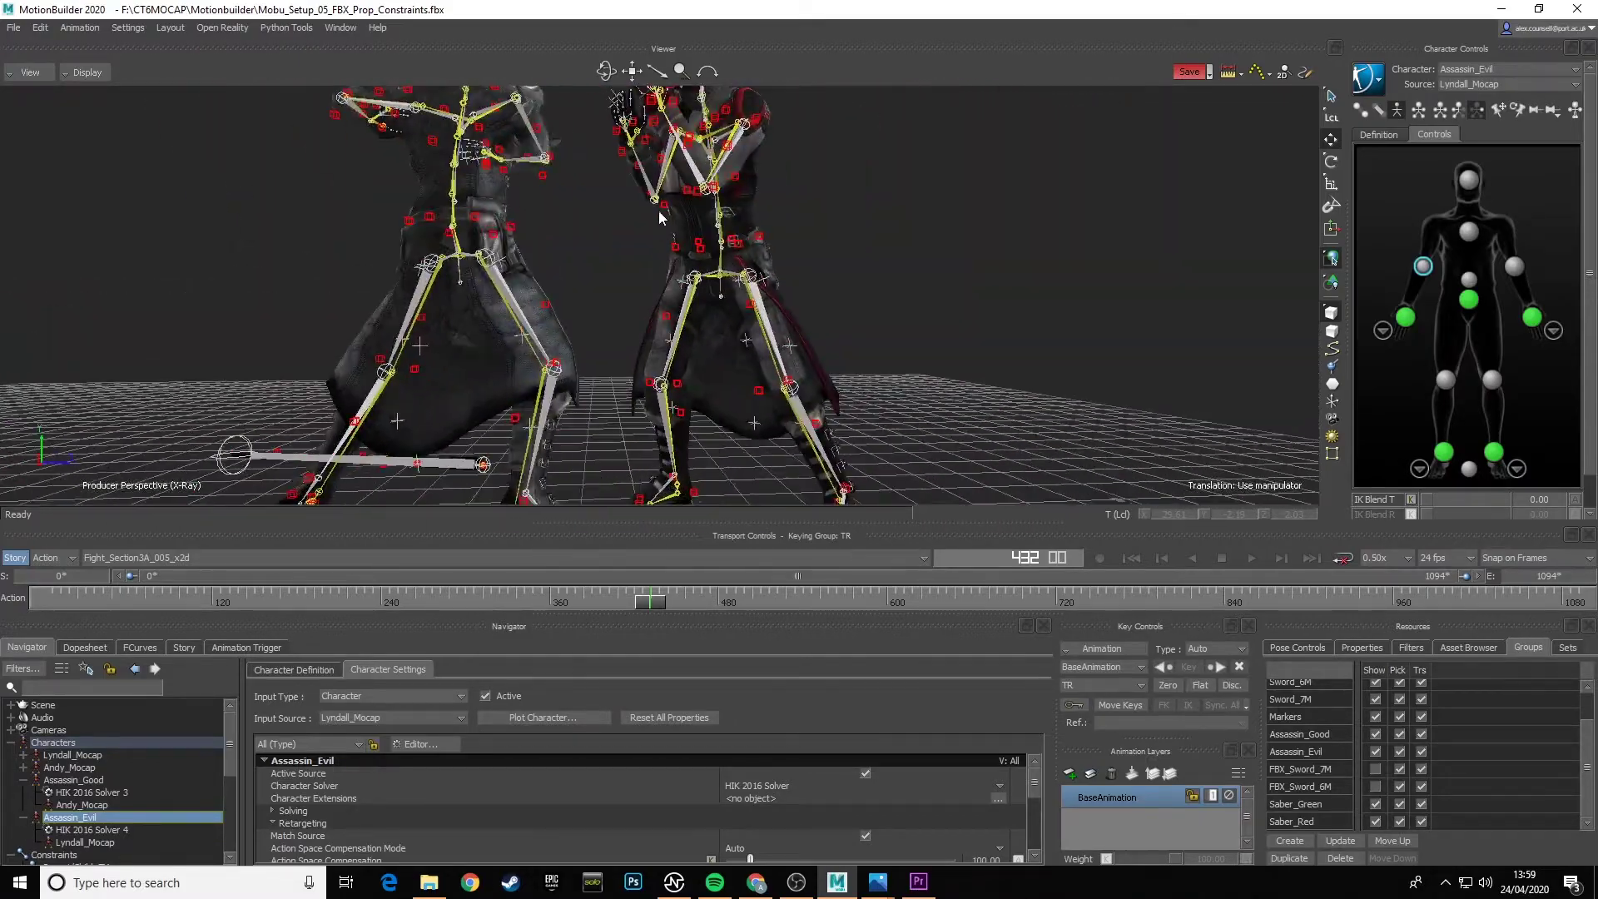
scroll(671, 269, up, 3)
scroll(669, 268, down, 4)
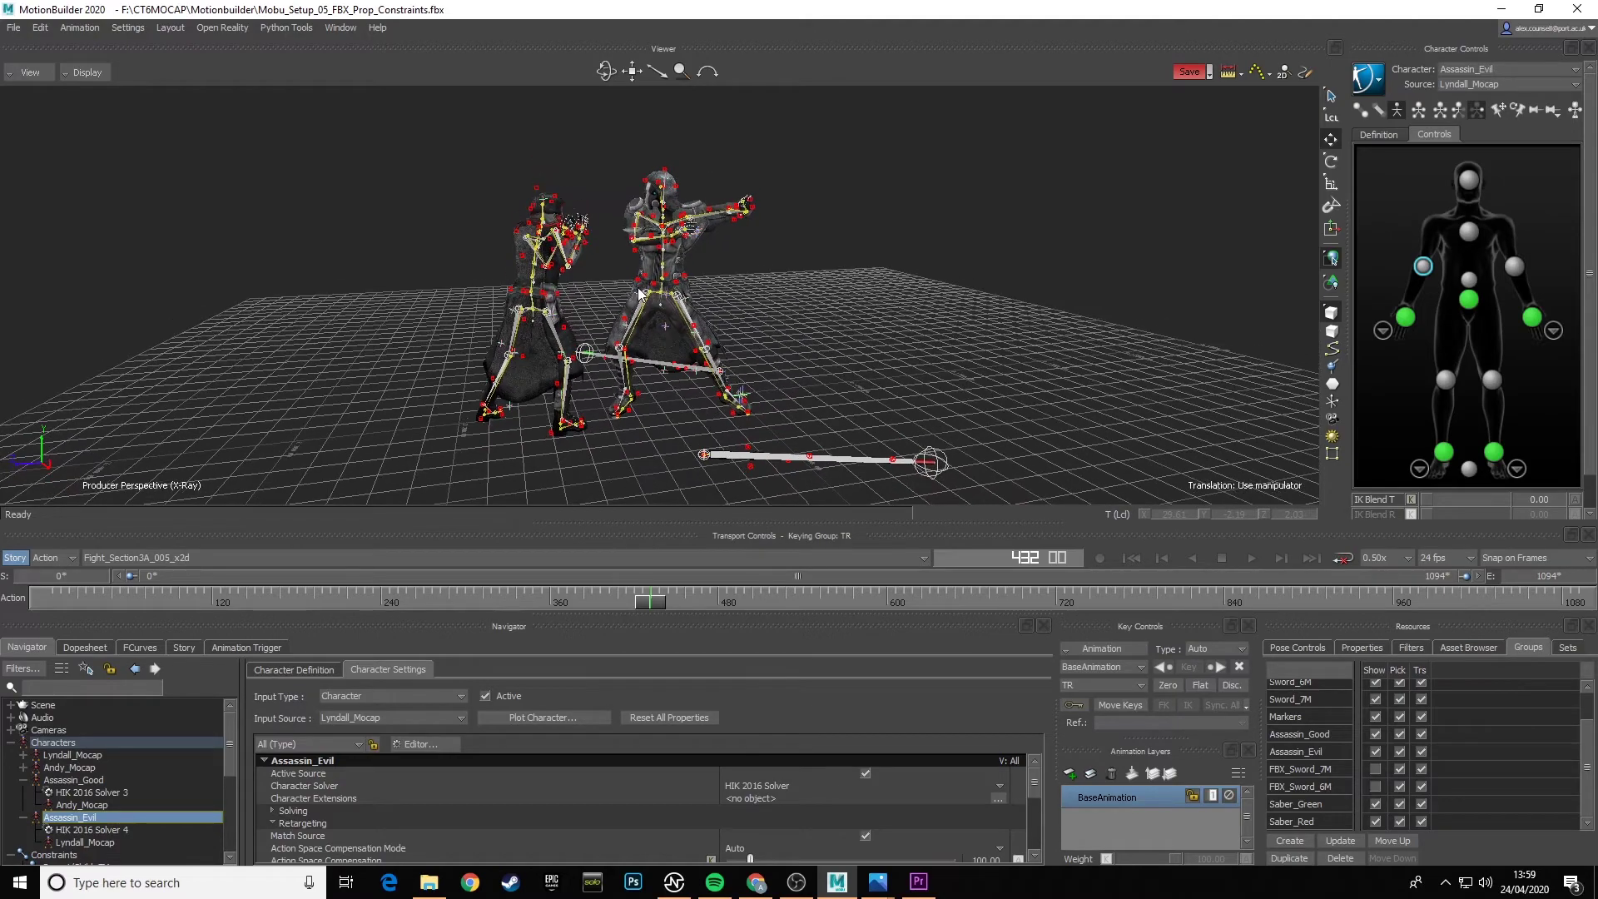
- Switch to the Fight_Section1_004_x2d take and view both assassins holding their sabers
click(230, 557)
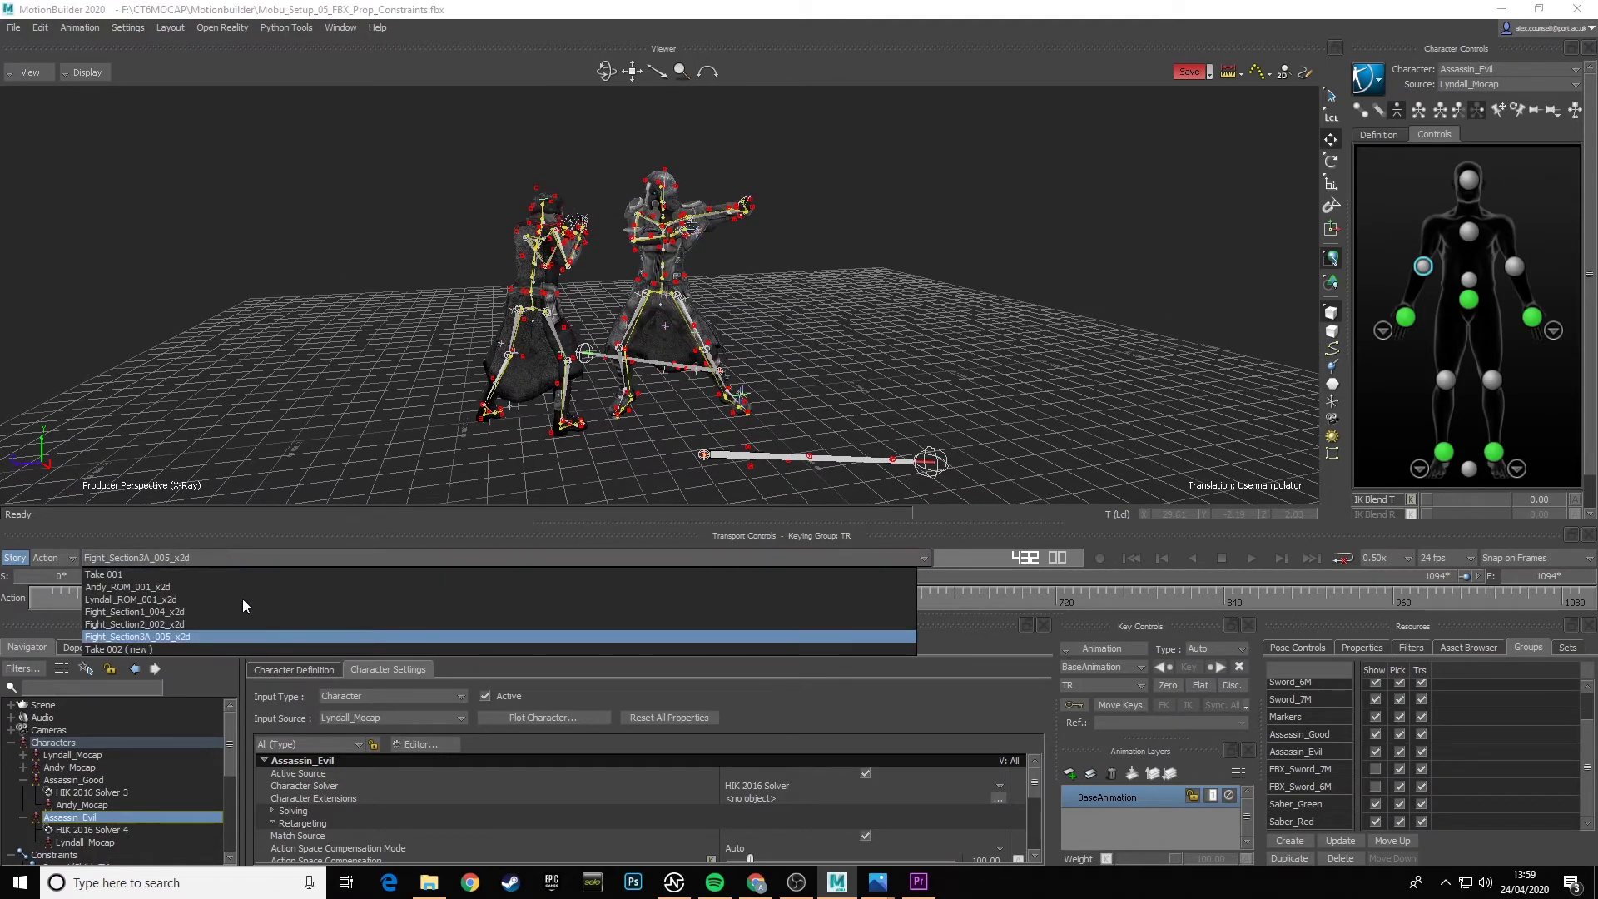
click(133, 612)
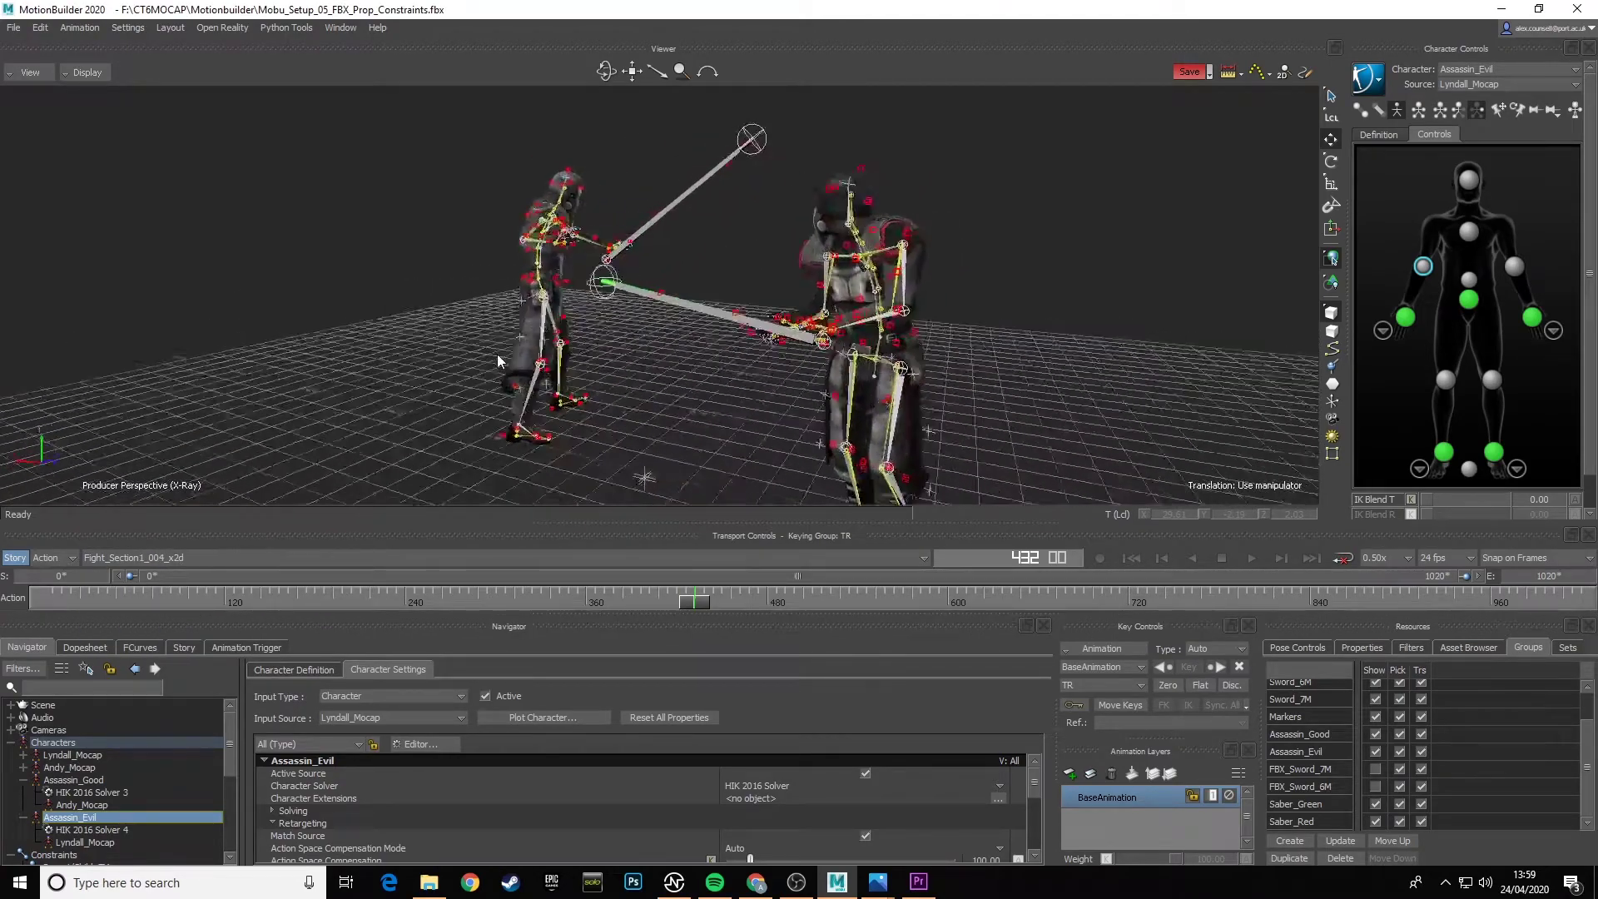
alt+drag(438, 351, 366, 338)
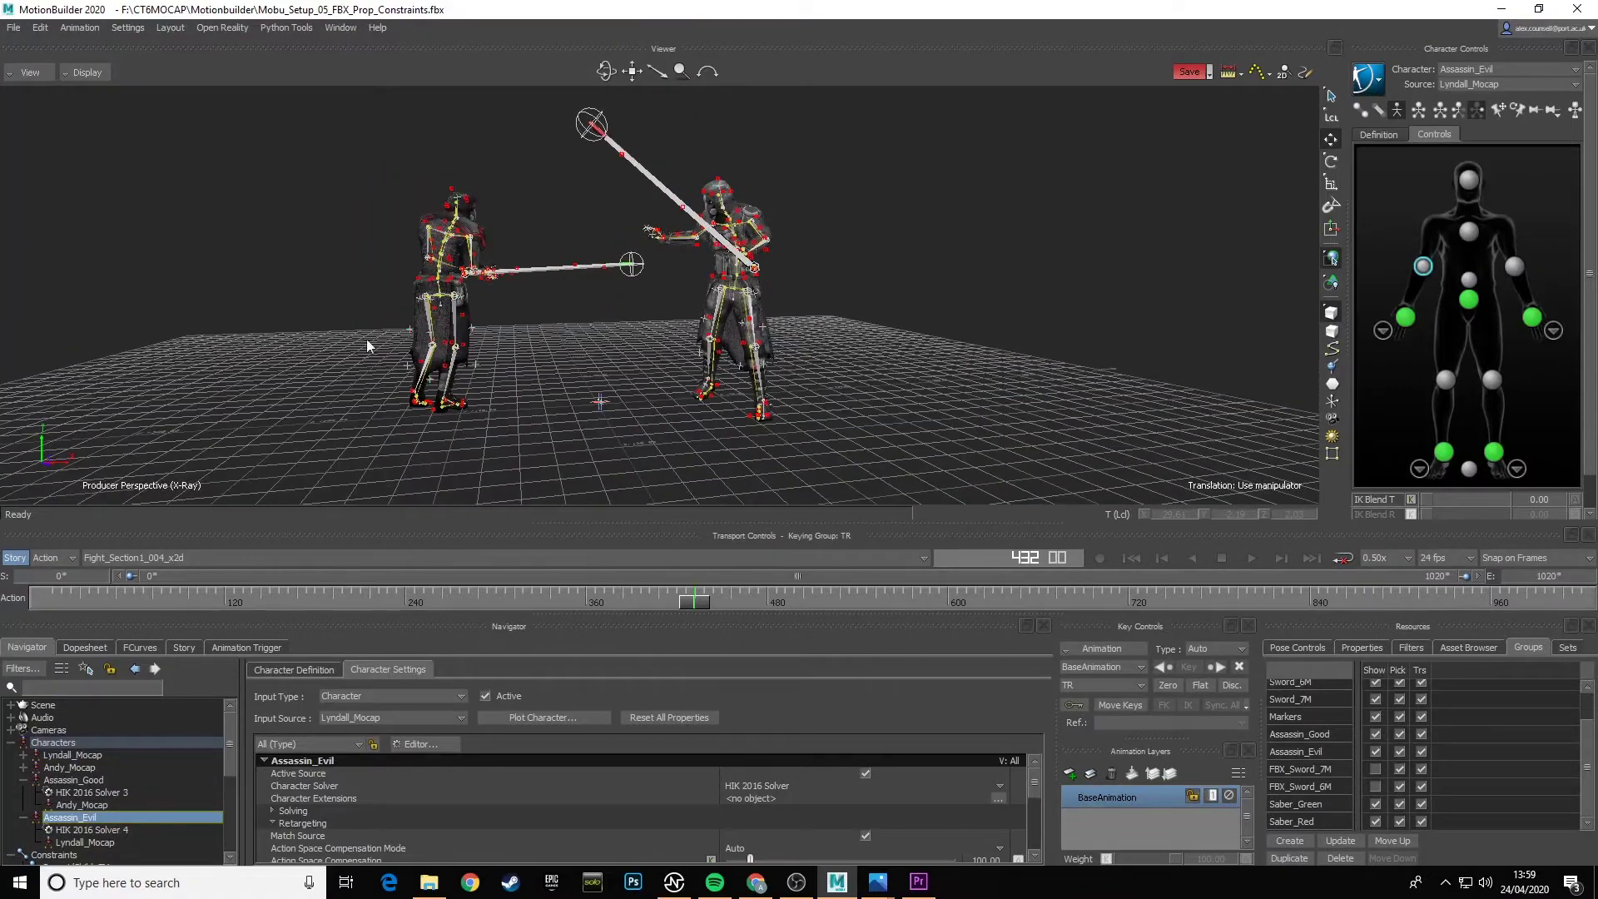
mouse_move(611, 381)
alt+mouse_down()
mouse_move(779, 351)
mouse_move(635, 376)
alt+mouse_up()
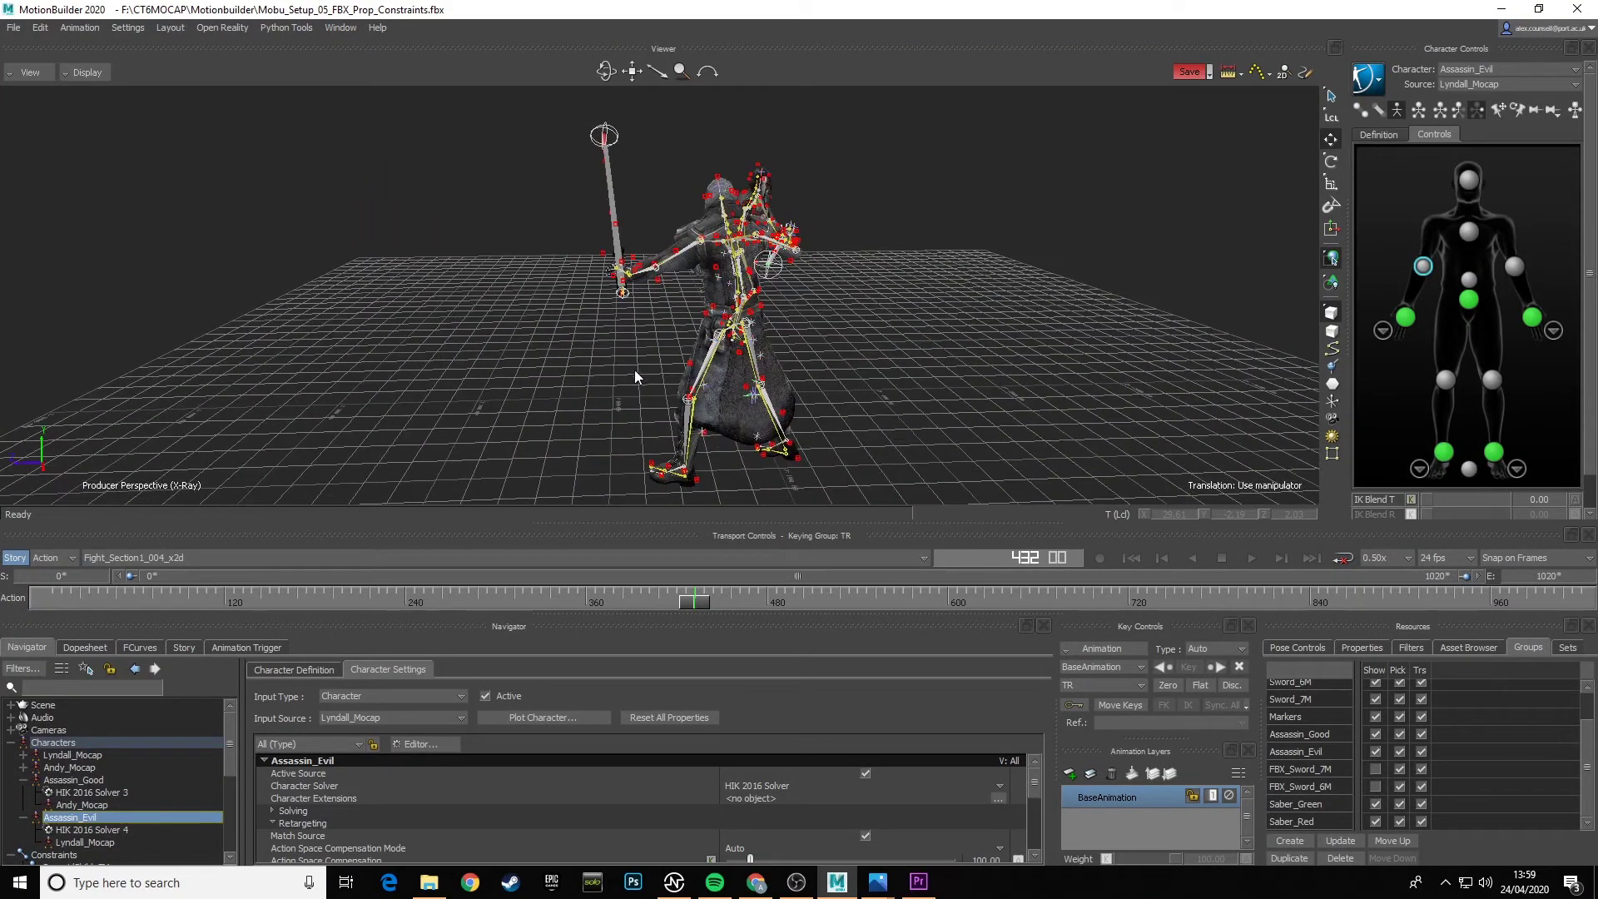
- Set the viewer to Models Only display, move to frame 647 and inspect how the red and green sabers cross
click(83, 73)
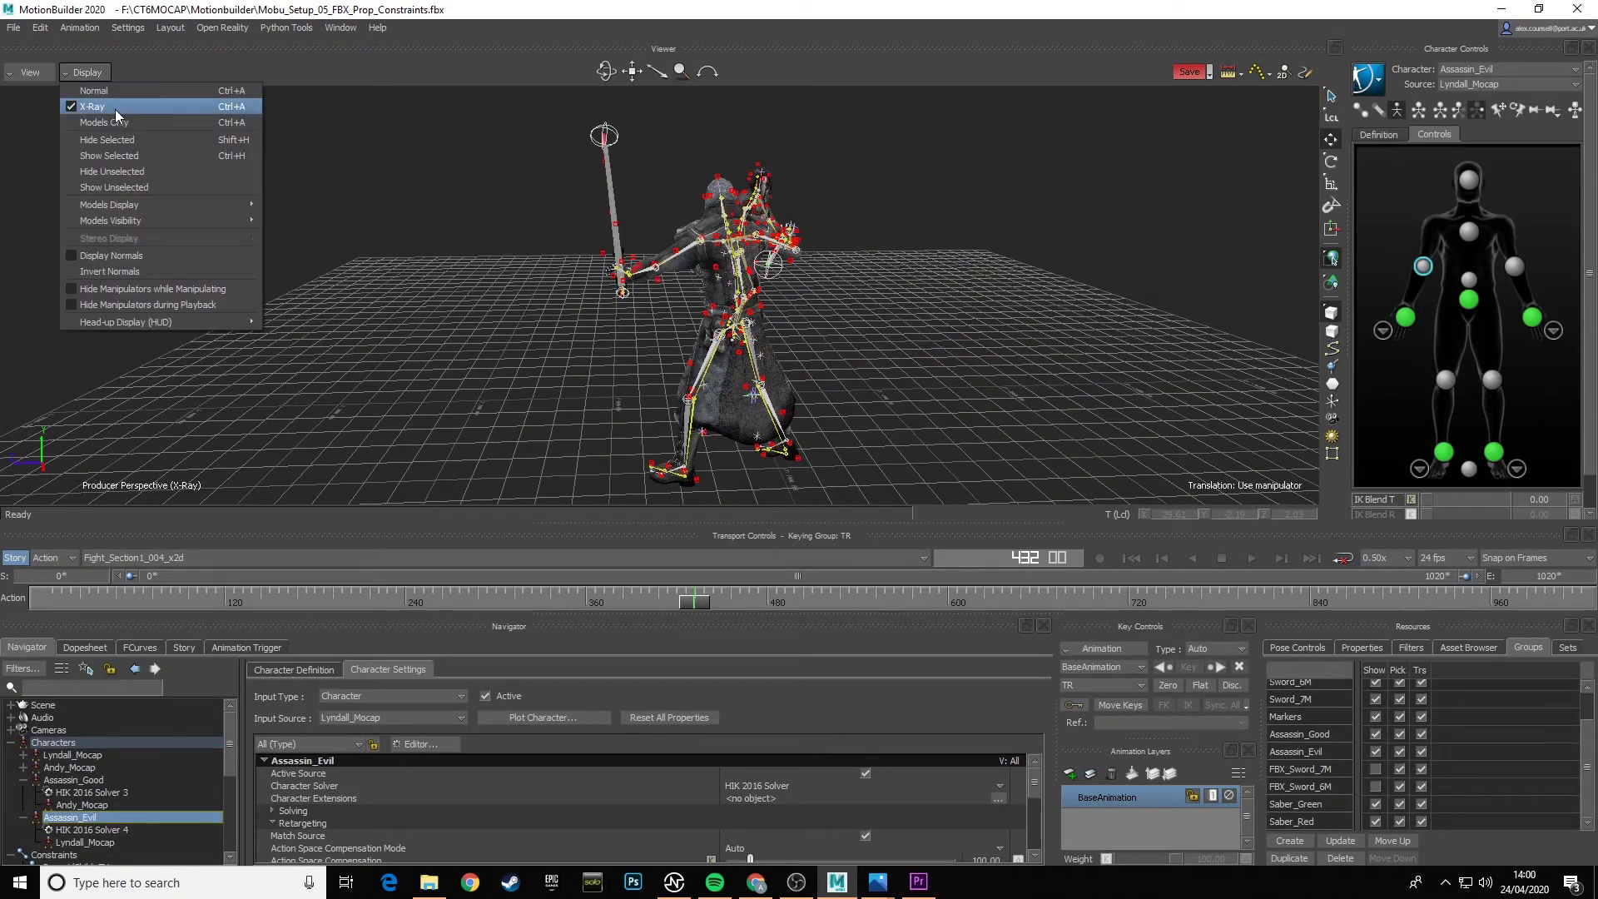
click(117, 123)
alt+drag(794, 357, 827, 298)
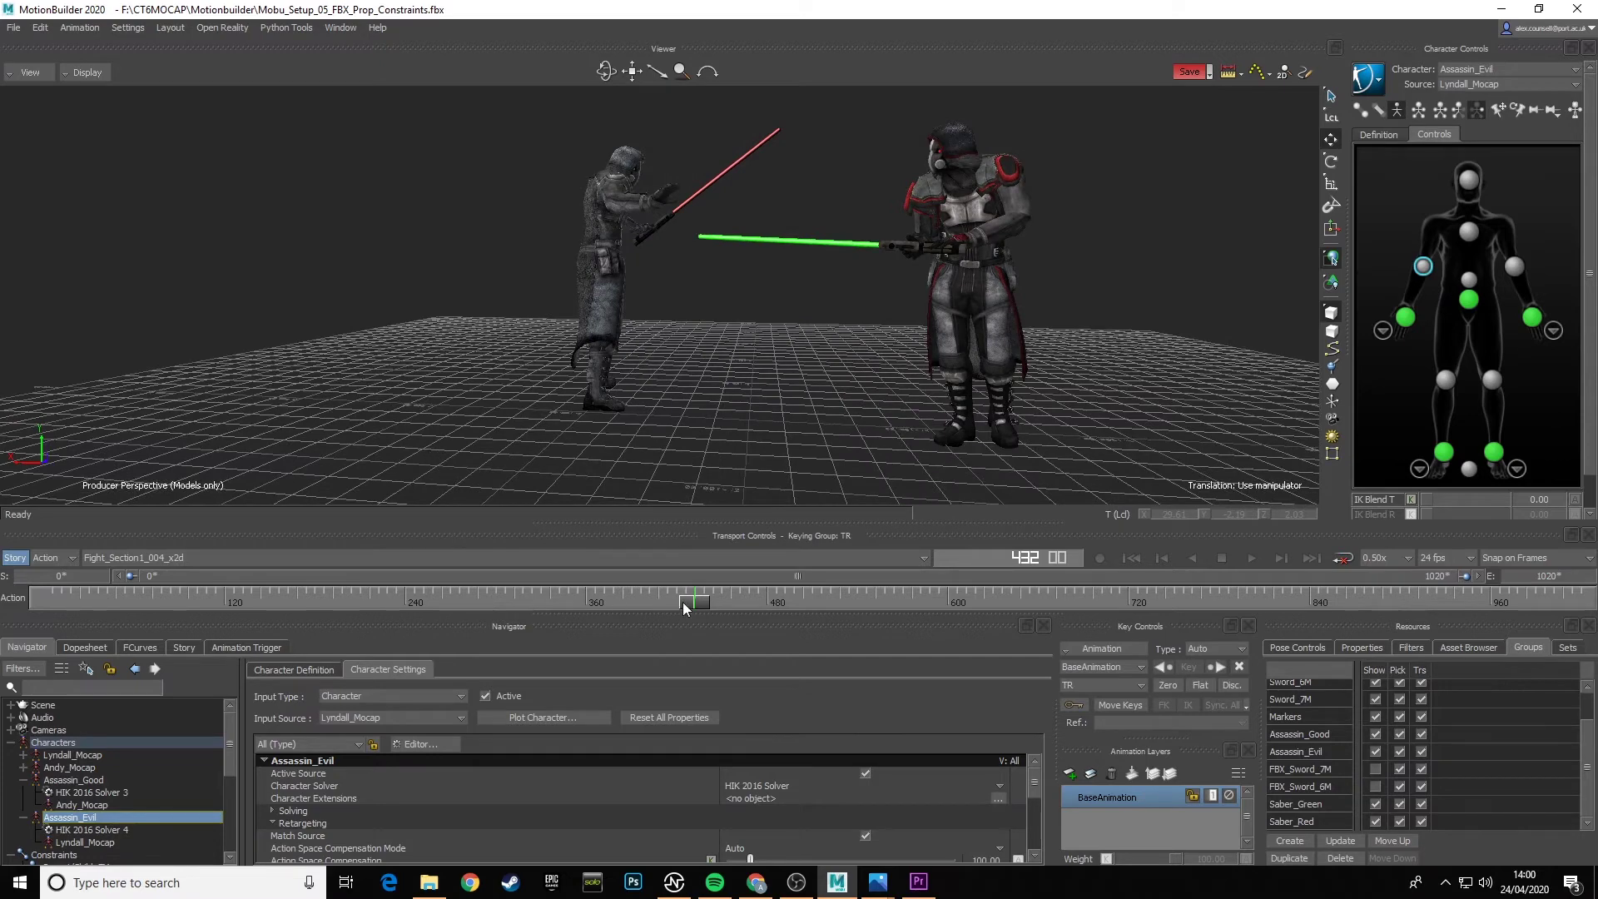
drag(682, 602, 1020, 625)
ctrl+shift+drag(824, 365, 792, 355)
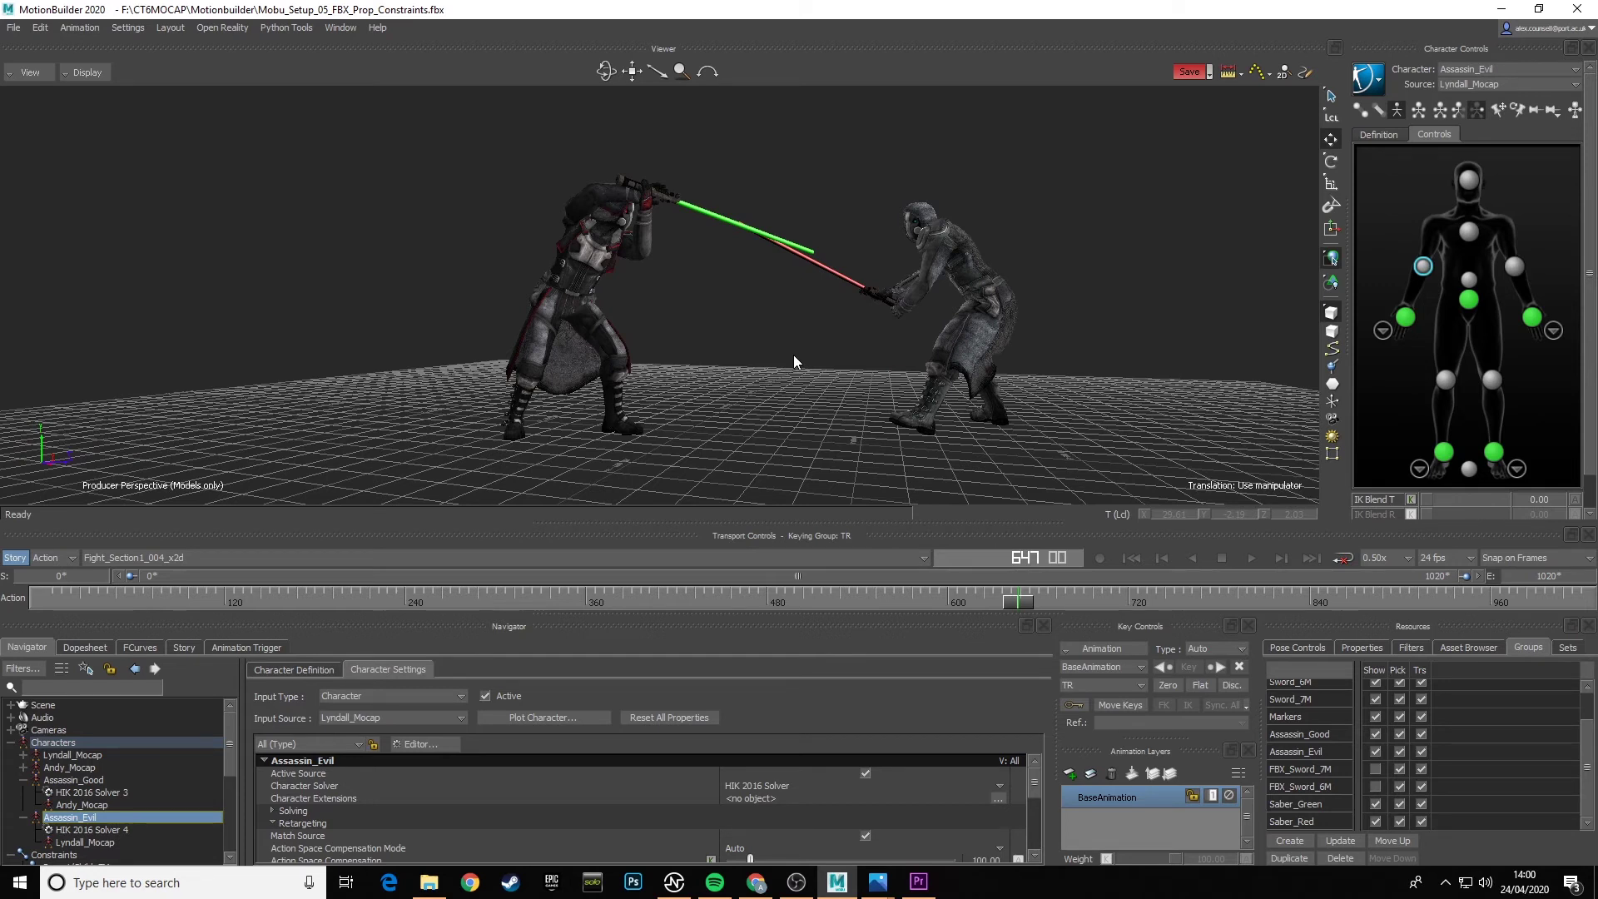
ctrl+shift+drag(786, 358, 727, 357)
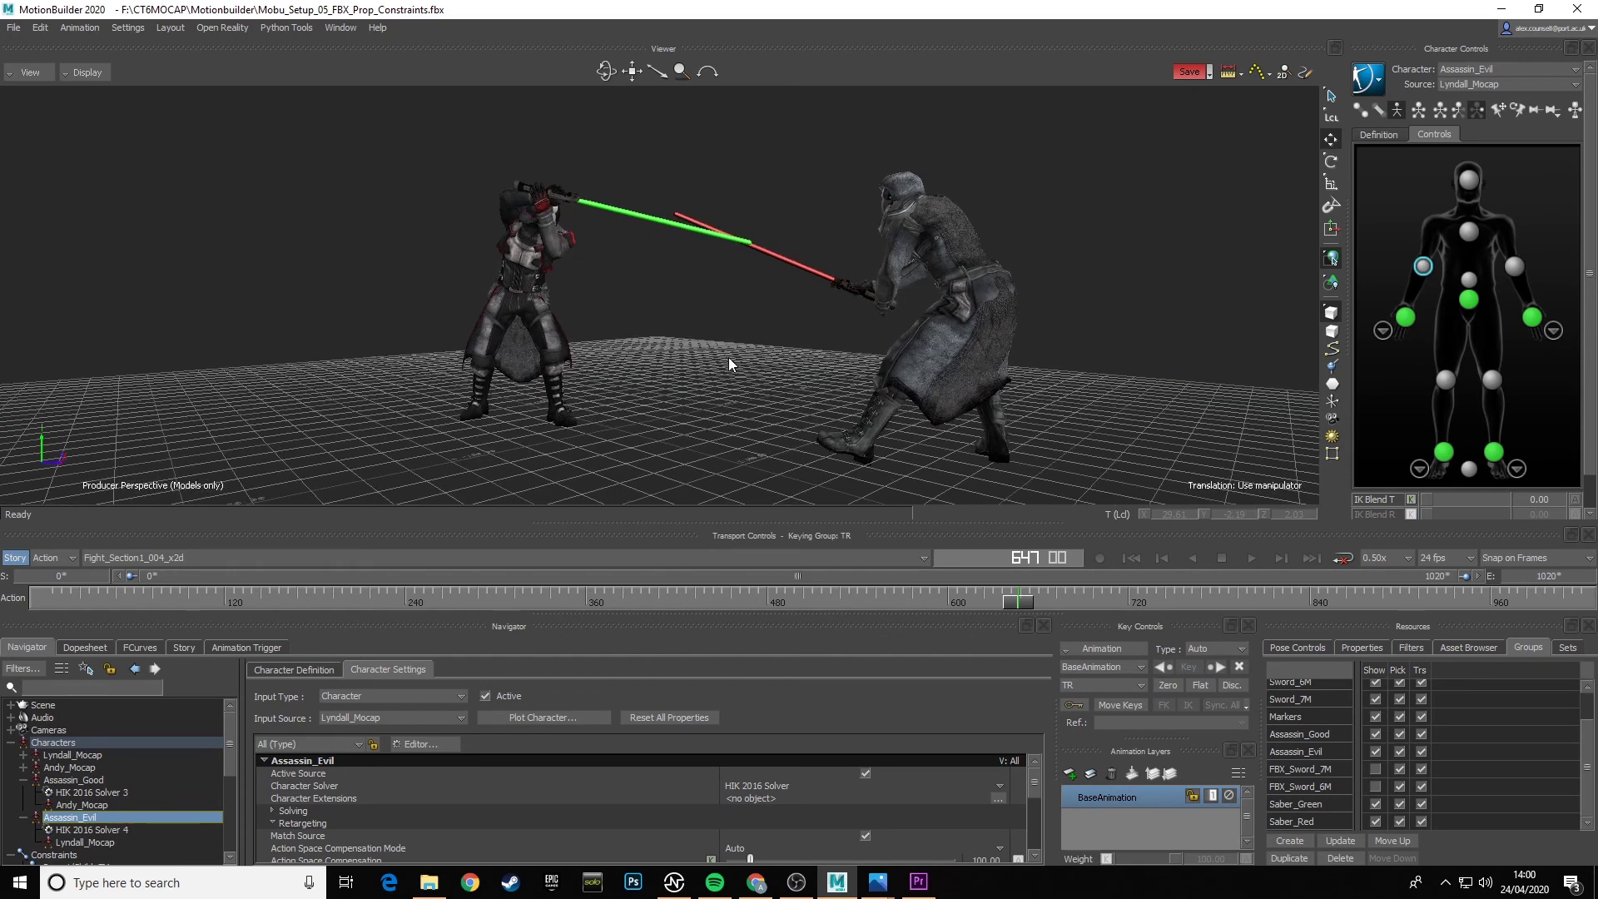